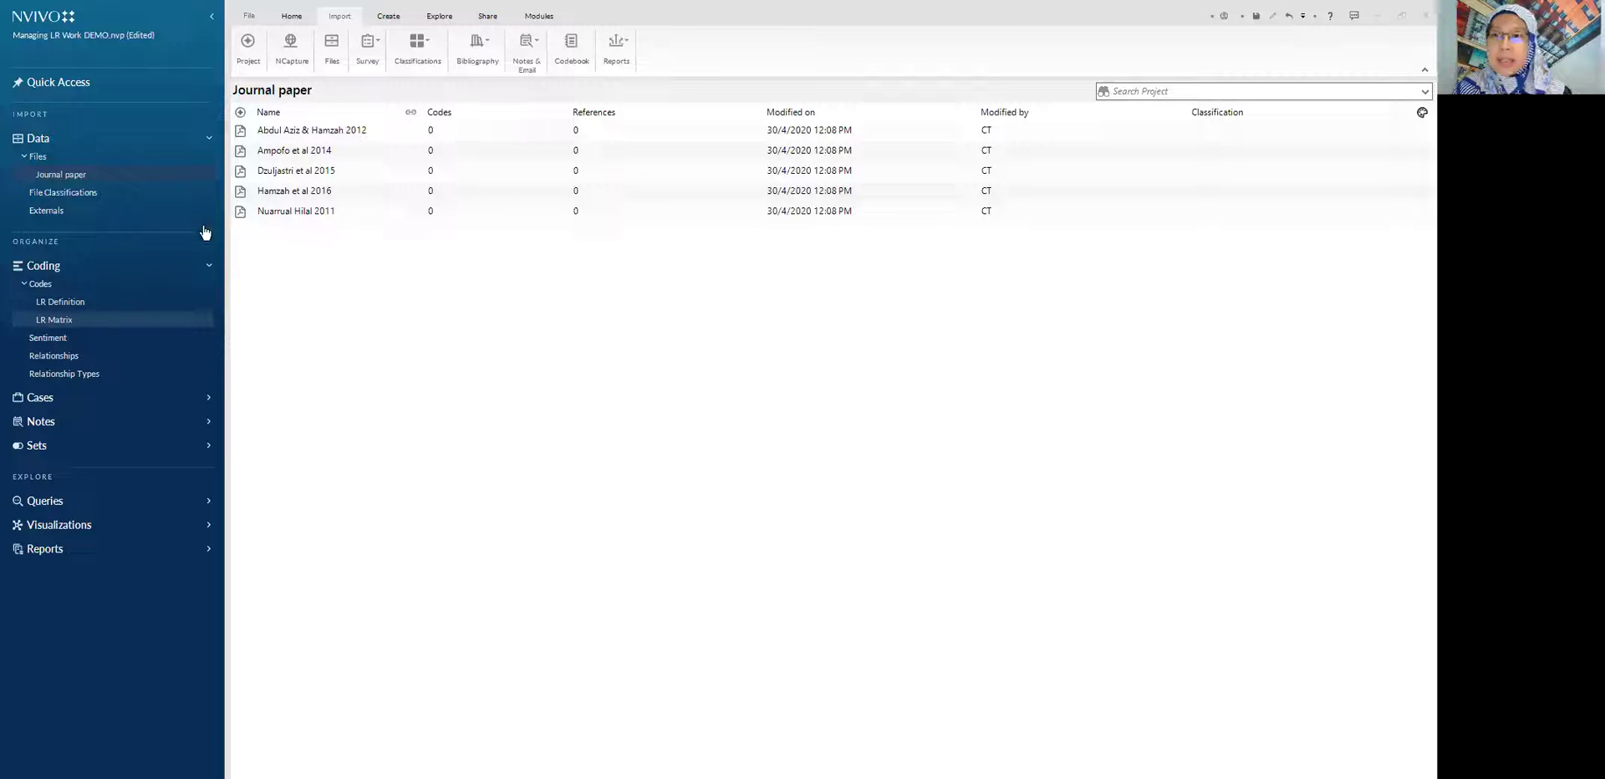
- Open the Abdul Aziz & Hamzah 2012, Ampofo et al 2014 and Dzuljastri et al 2015 papers, and show the LR Matrix codes
{"action": "left_click", "coordinate": [322, 131]}
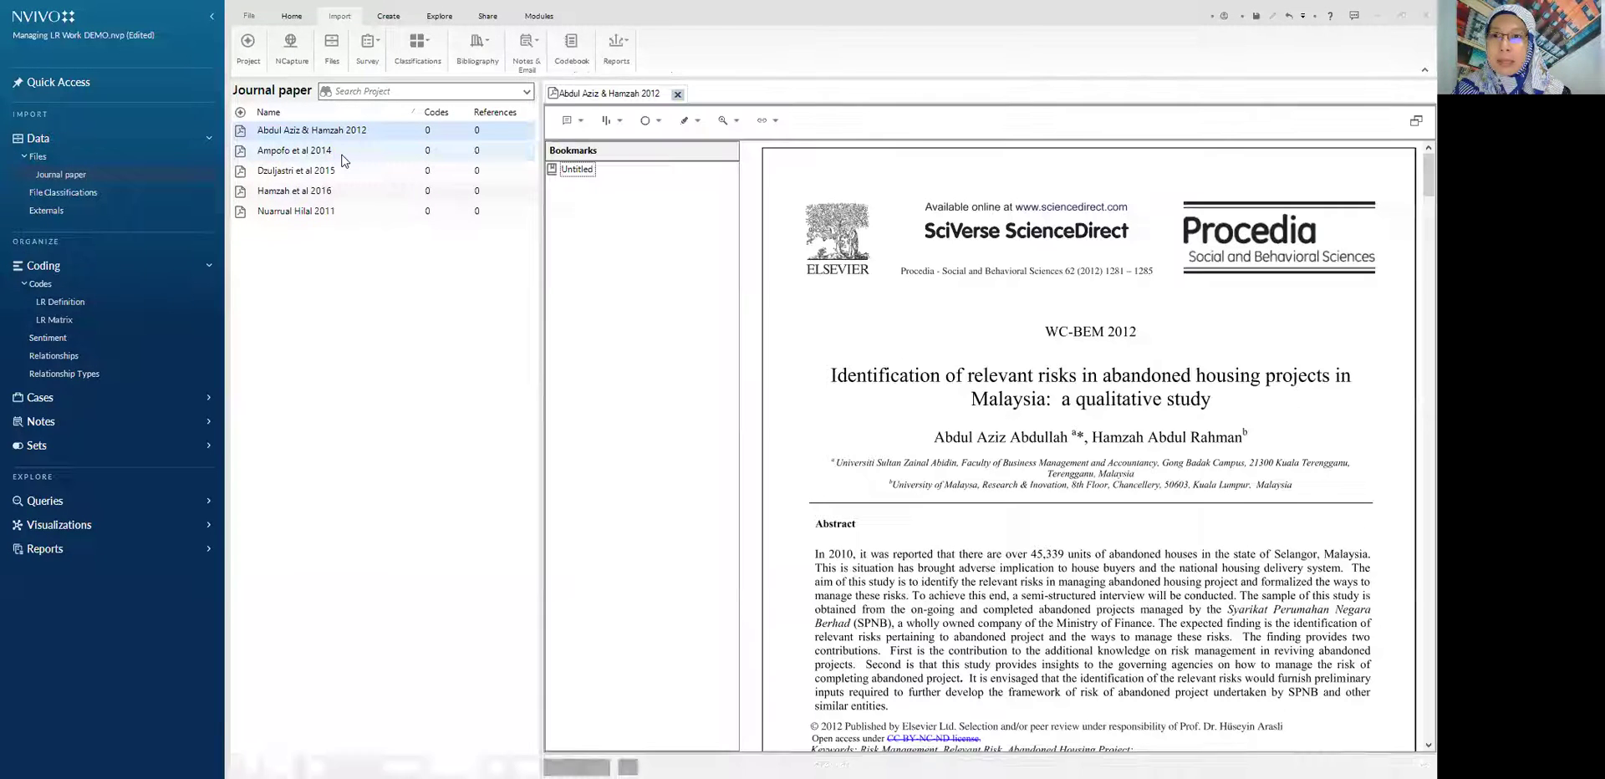
{"action": "left_click", "coordinate": [343, 157]}
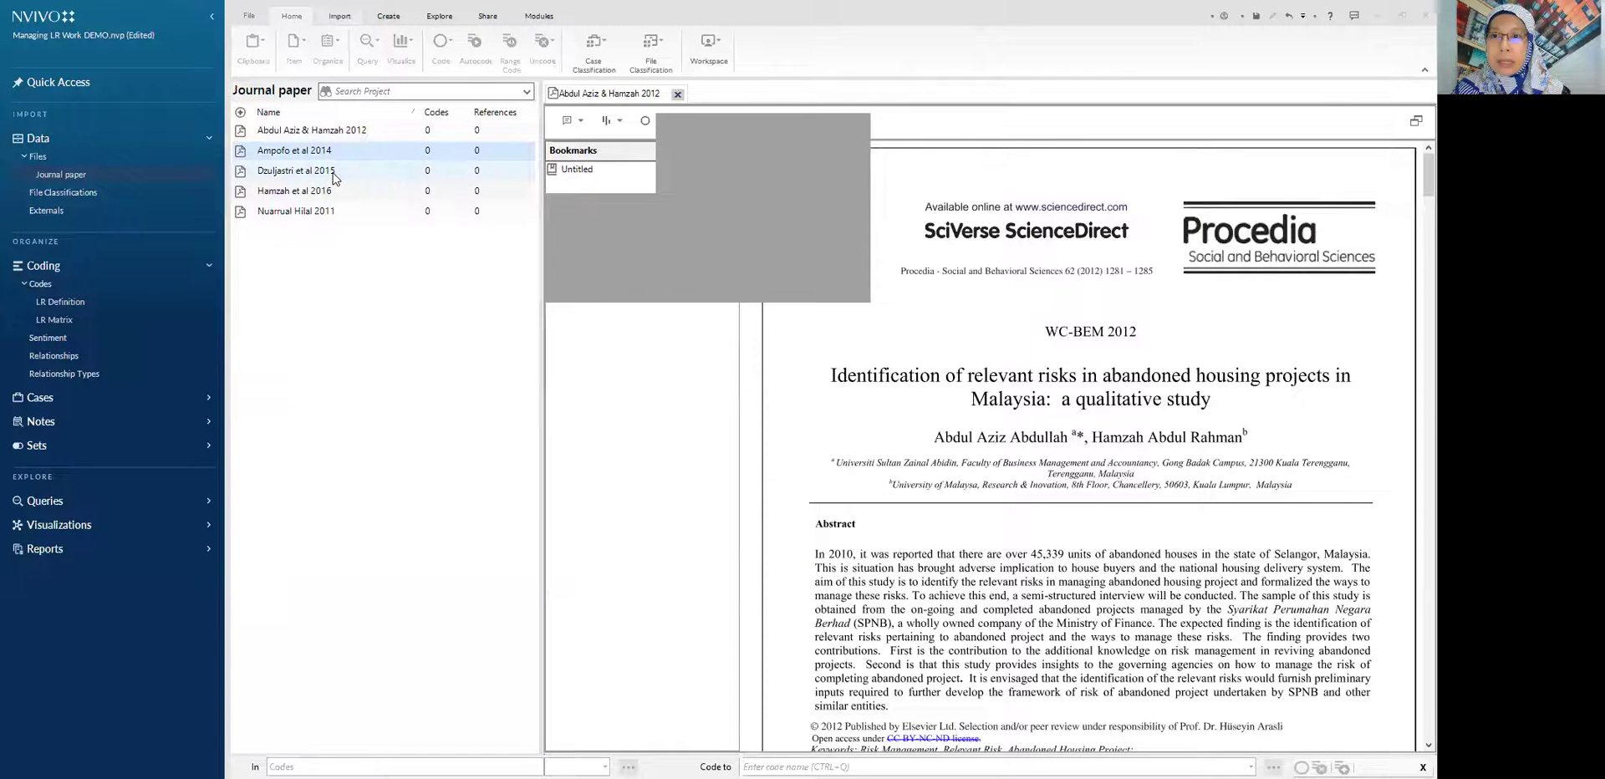
{"action": "left_click", "coordinate": [333, 173]}
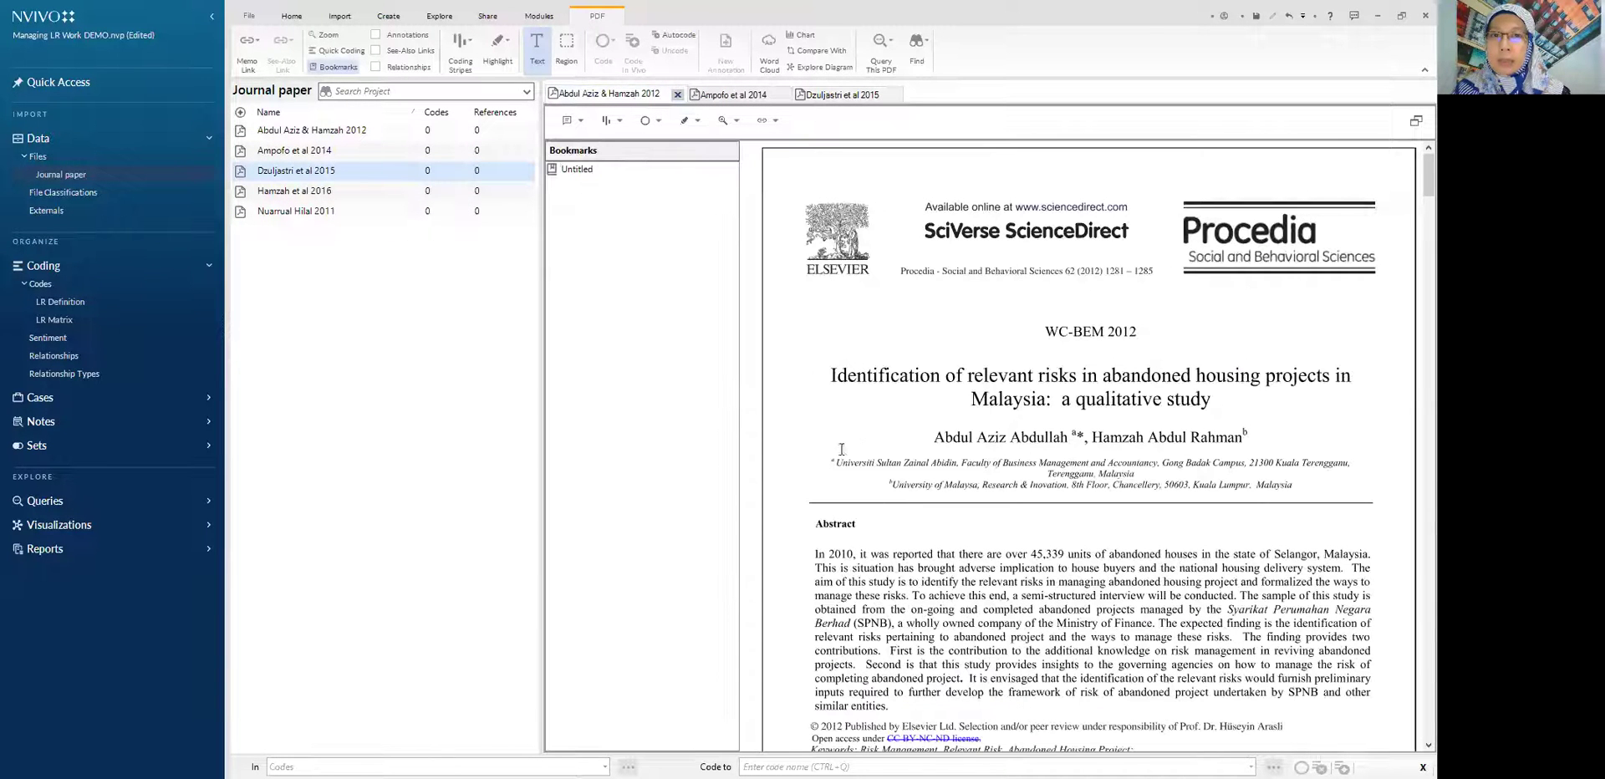
{"action": "left_click", "coordinate": [75, 322]}
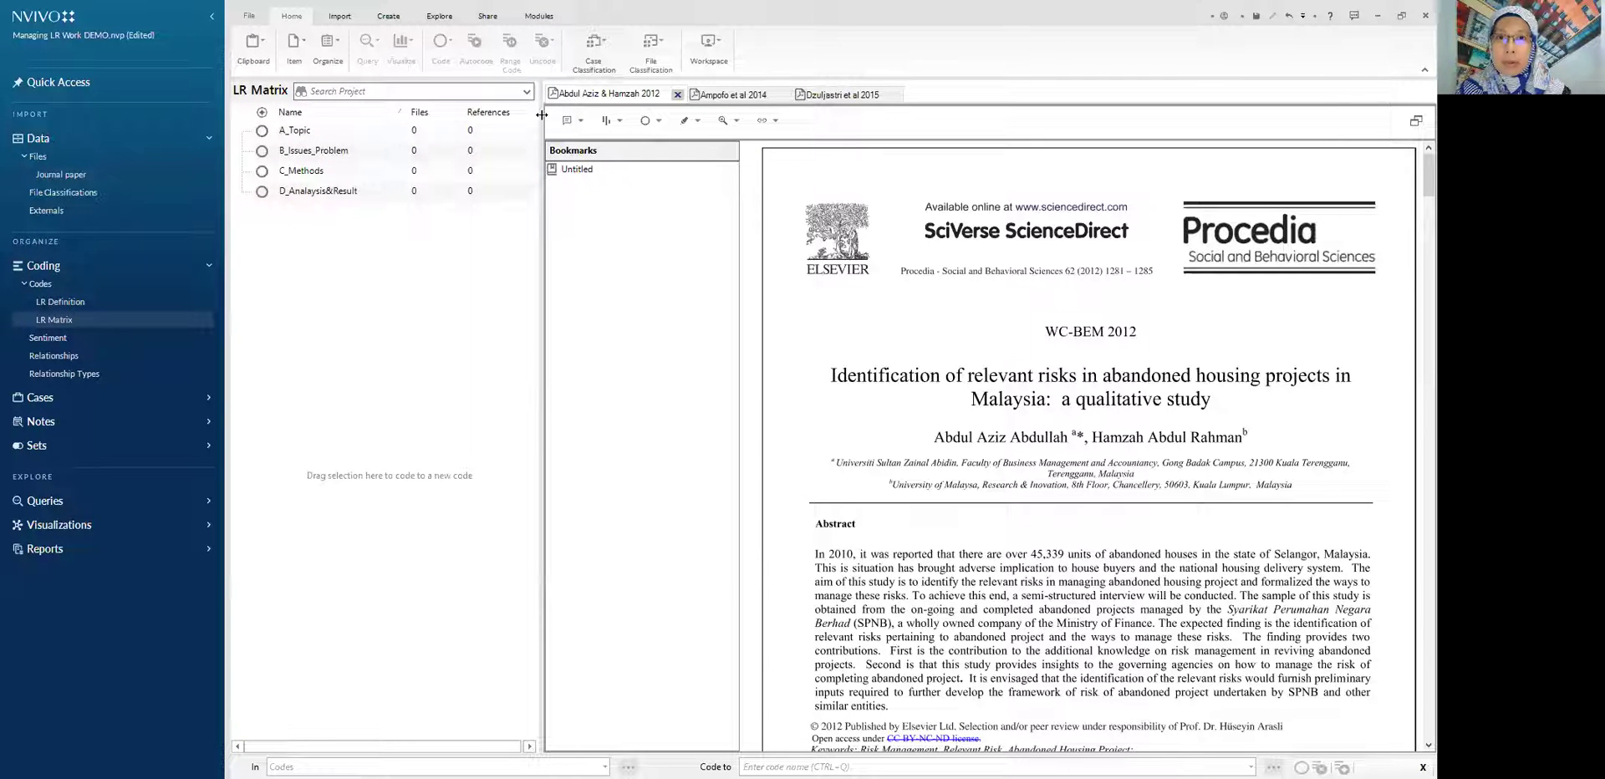
- Code the Abdul Aziz & Hamzah 2012 paper's two-line title to A_Topic
{"action": "left_click_drag", "start_coordinate": [541, 114], "coordinate": [604, 114]}
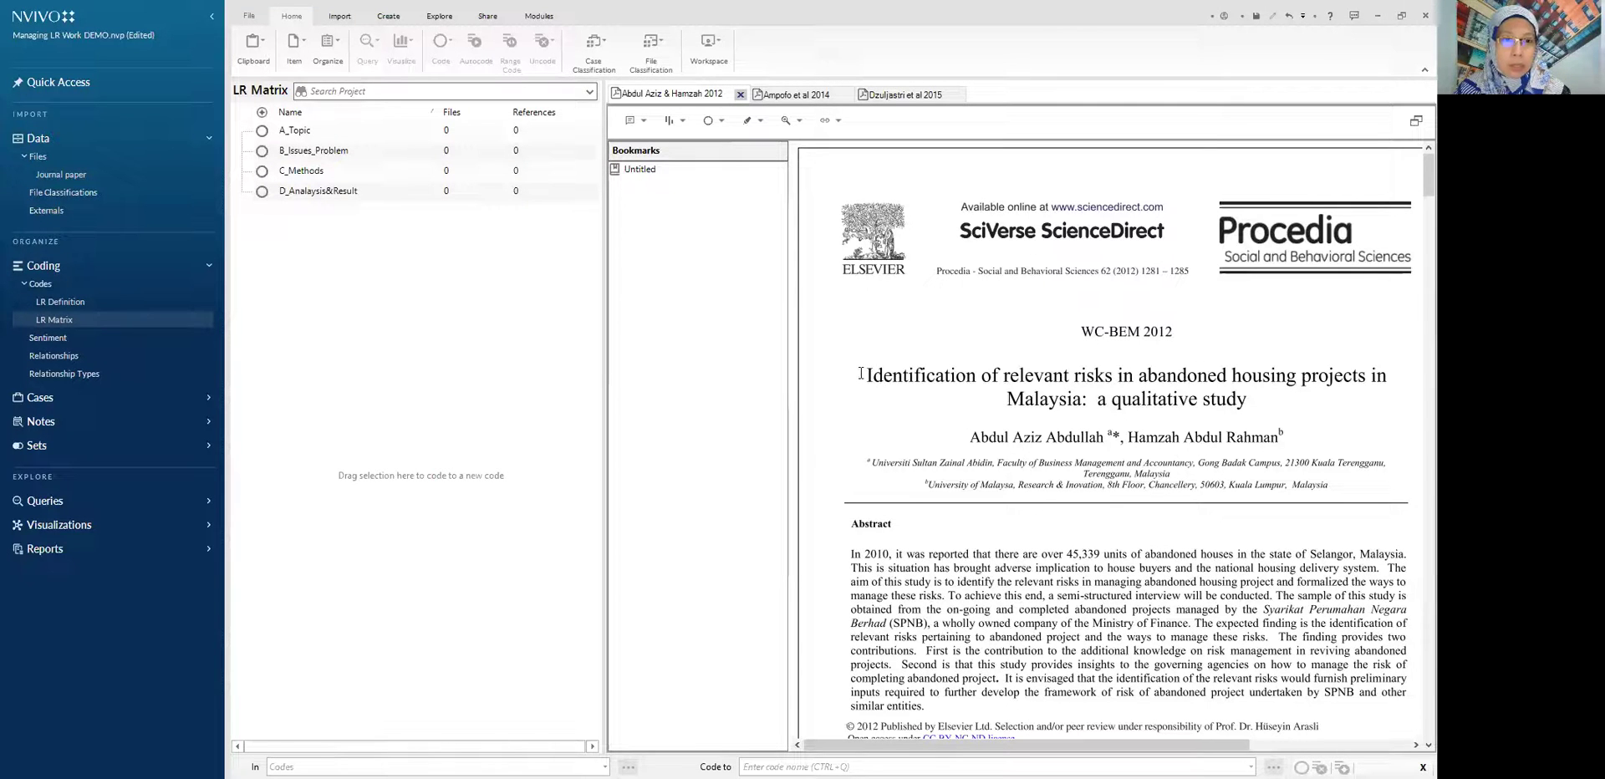
{"action": "left_click_drag", "start_coordinate": [889, 372], "coordinate": [1338, 395]}
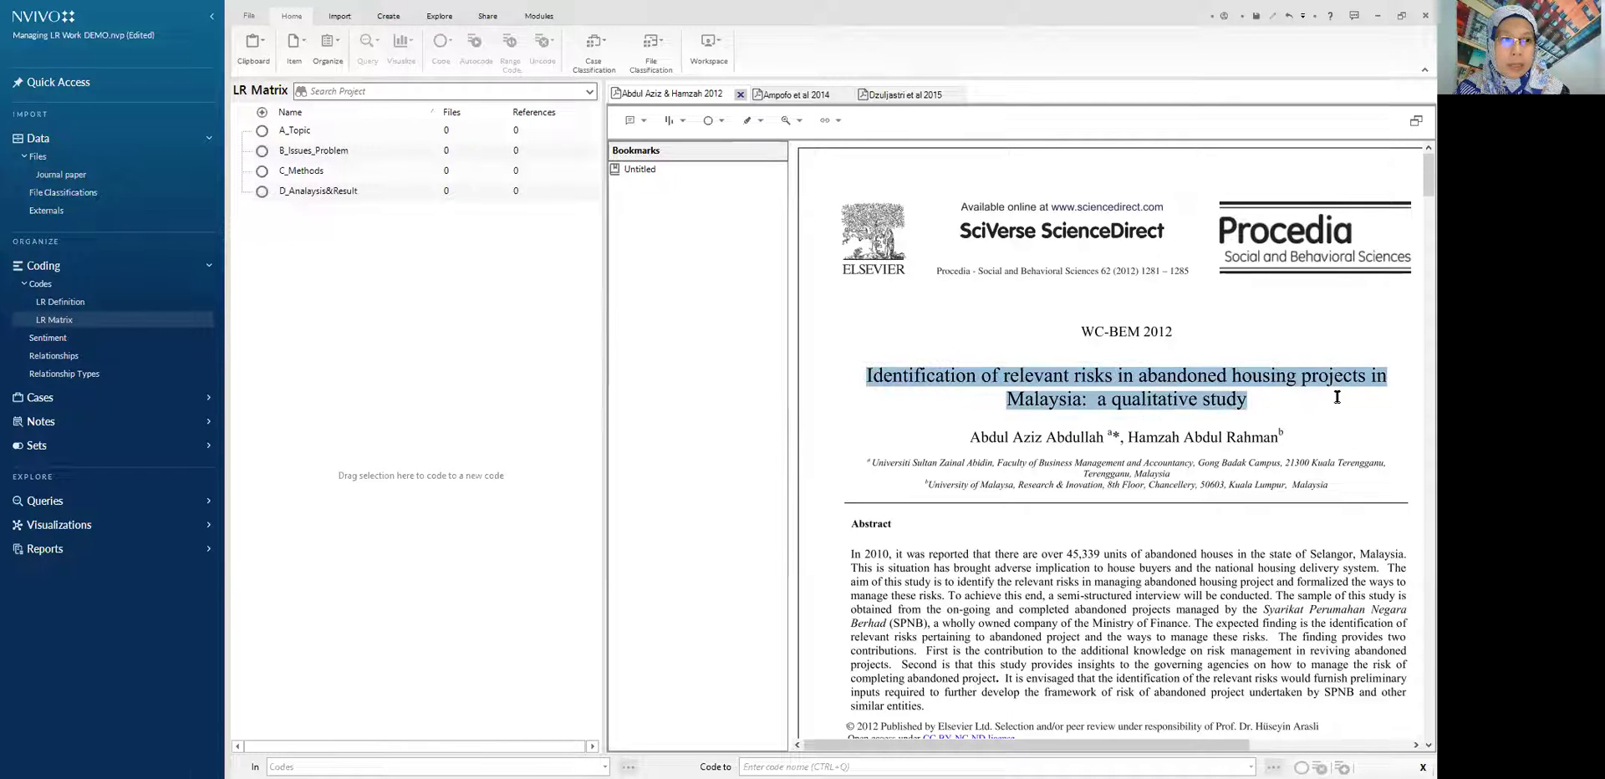
{"action": "left_click_drag", "start_coordinate": [1133, 376], "coordinate": [329, 124]}
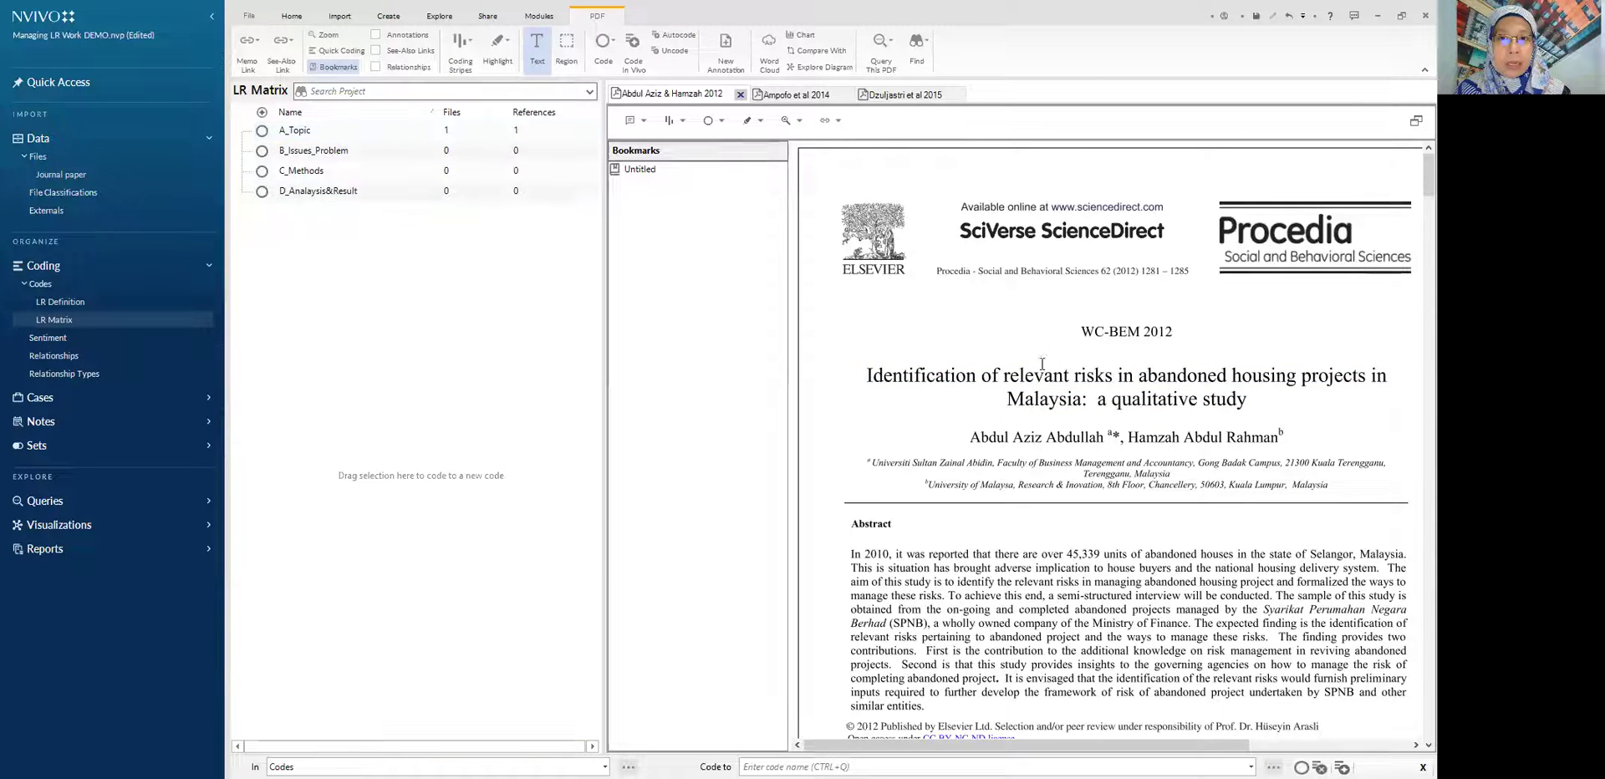
- Code the Industry Background phrase on determining risk elements and framework to B_Issues_Problem
{"action": "scroll", "coordinate": [1012, 499], "scroll_direction": "down", "scroll_amount": 3}
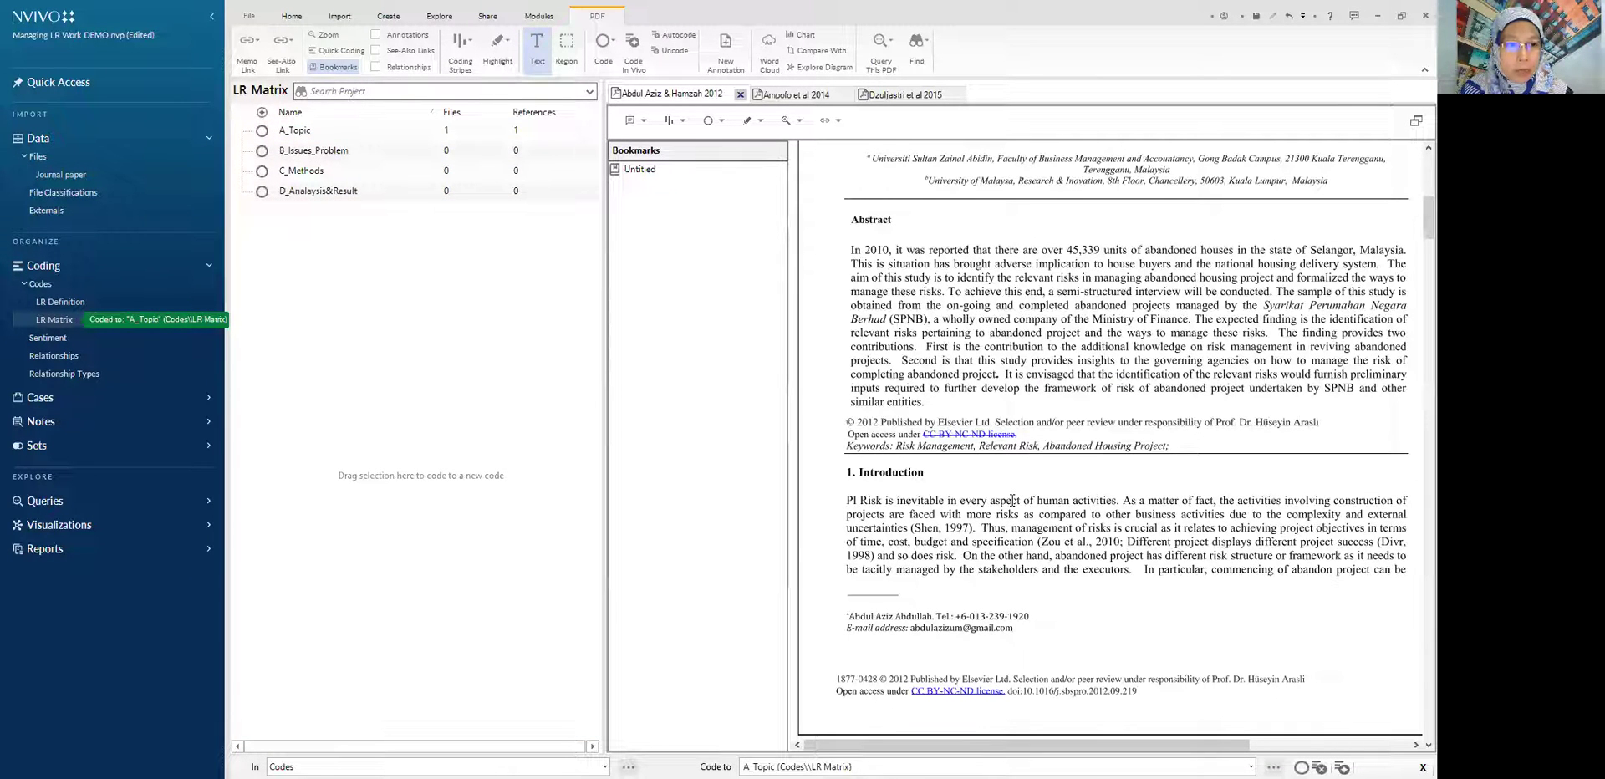
{"action": "scroll", "coordinate": [1012, 500], "scroll_direction": "down", "scroll_amount": 10}
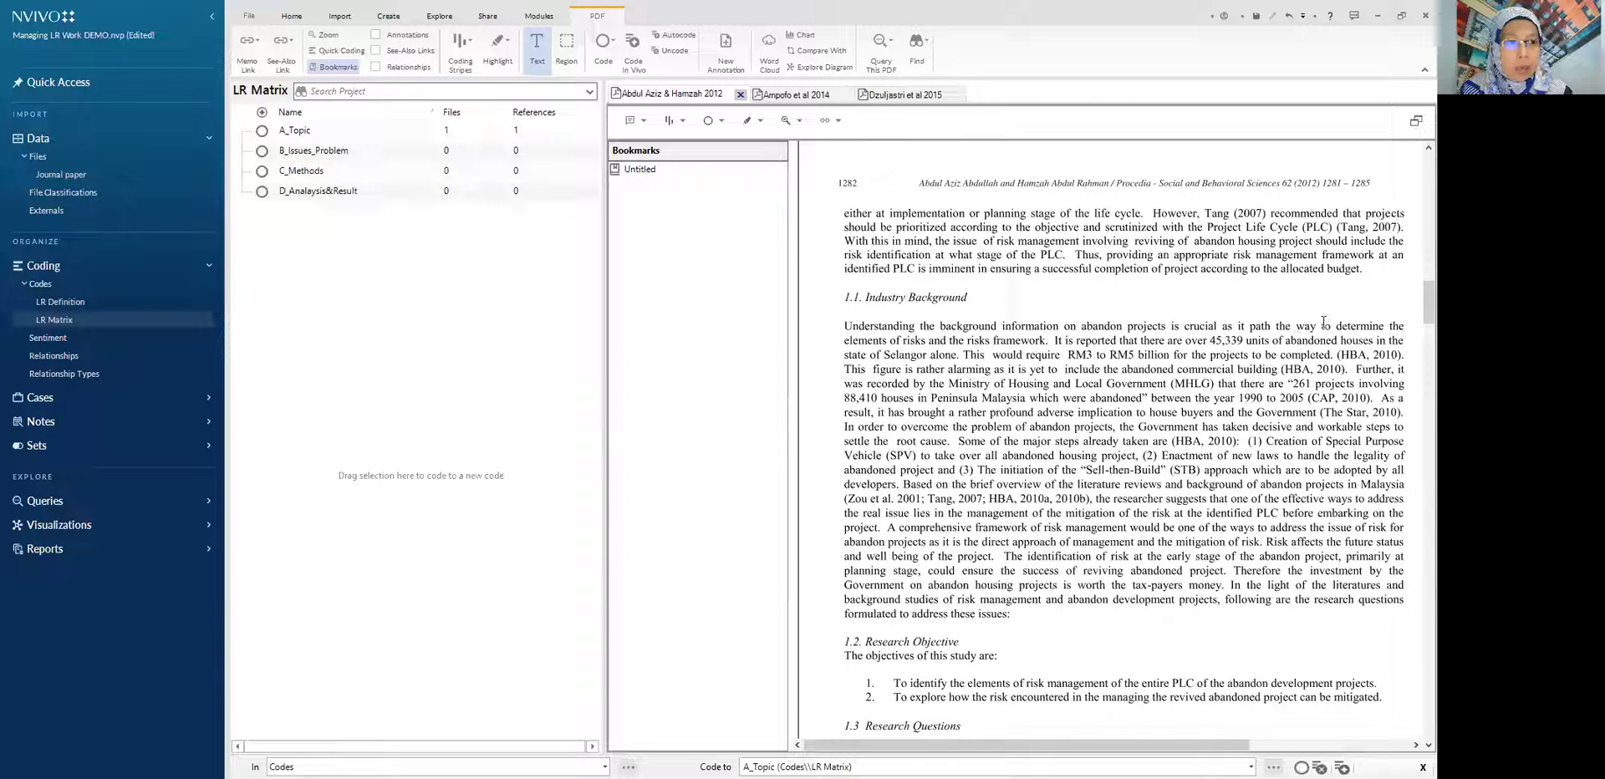
{"action": "left_click_drag", "start_coordinate": [1323, 322], "coordinate": [363, 151]}
{"action": "scroll", "coordinate": [1091, 465], "scroll_direction": "down", "scroll_amount": 15}
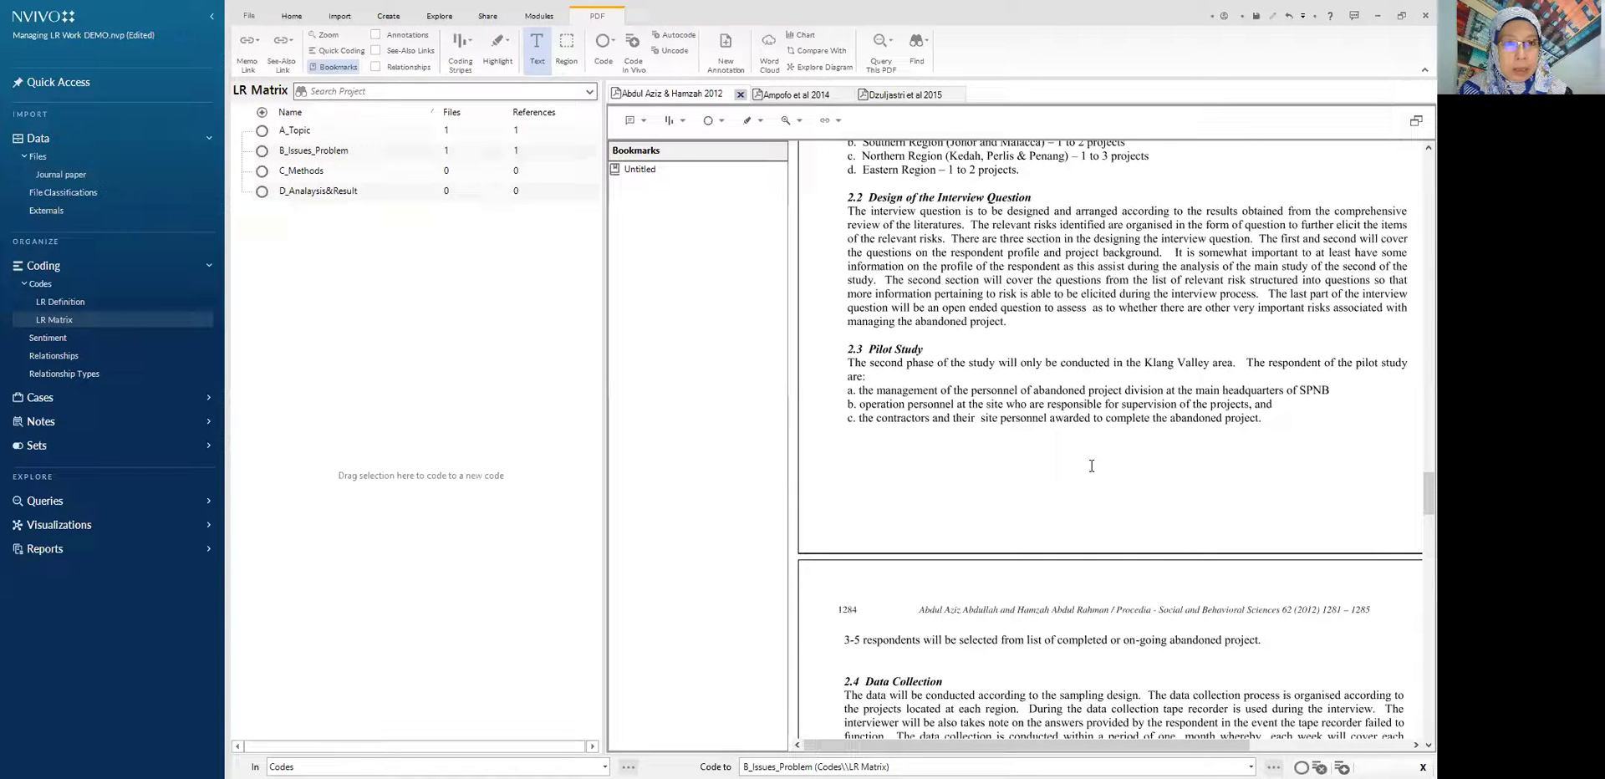
{"action": "scroll", "coordinate": [1091, 465], "scroll_direction": "down", "scroll_amount": 4}
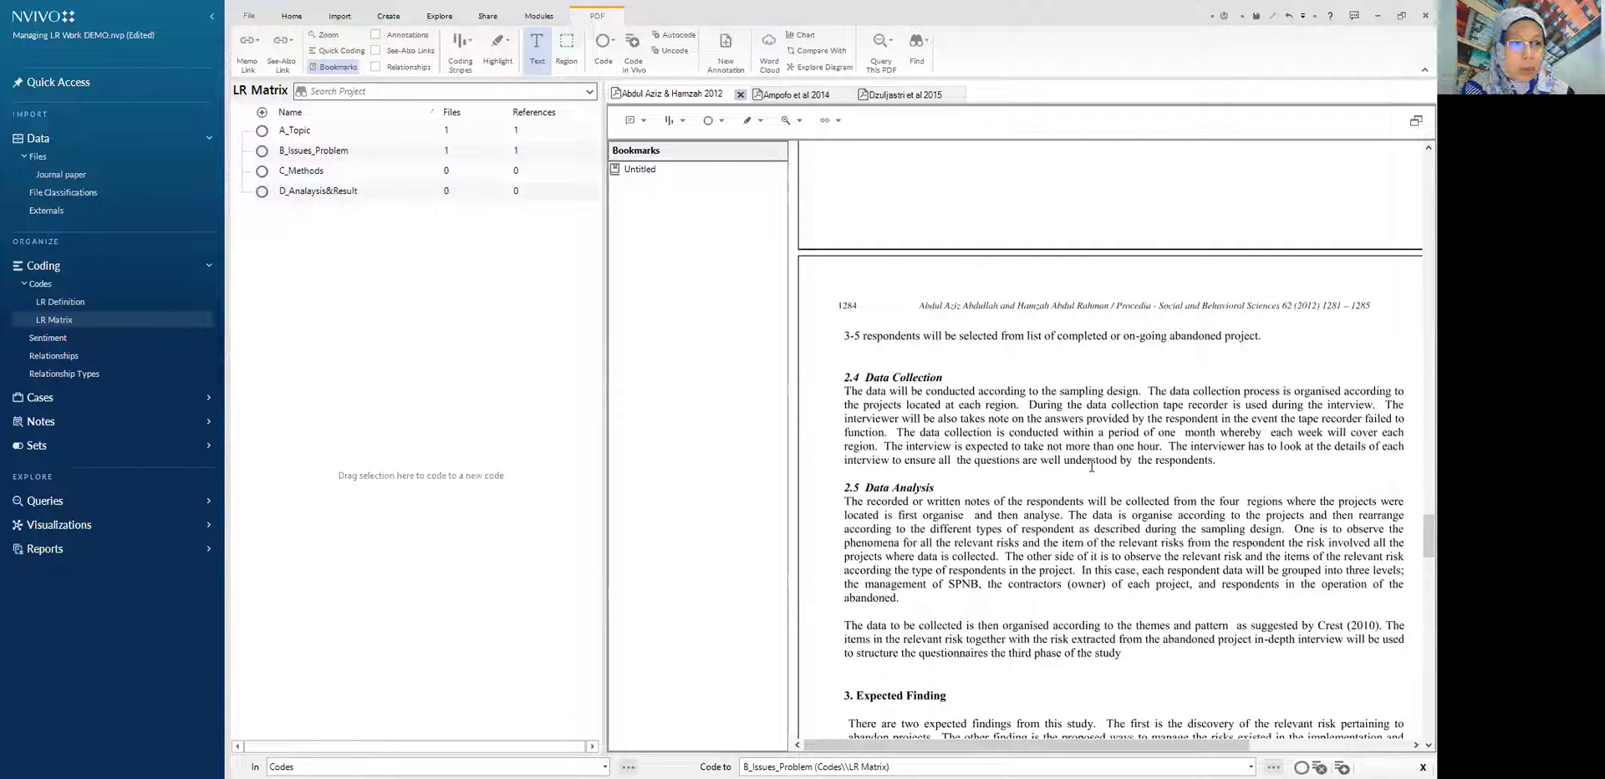
{"action": "scroll", "coordinate": [1091, 466], "scroll_direction": "up", "scroll_amount": 10}
{"action": "scroll", "coordinate": [1035, 567], "scroll_direction": "down", "scroll_amount": 2}
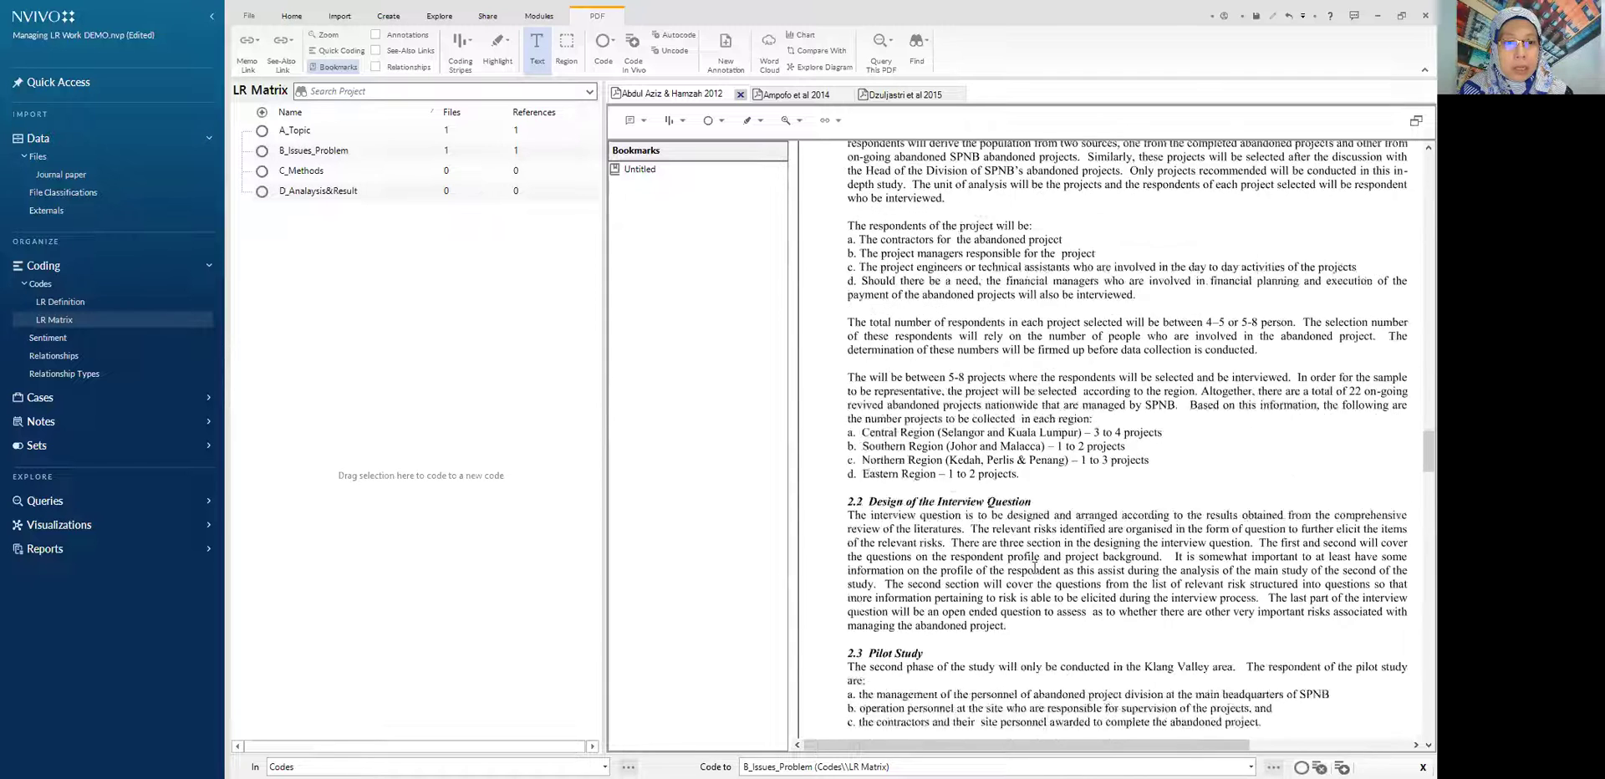
{"action": "scroll", "coordinate": [1035, 567], "scroll_direction": "down", "scroll_amount": 2}
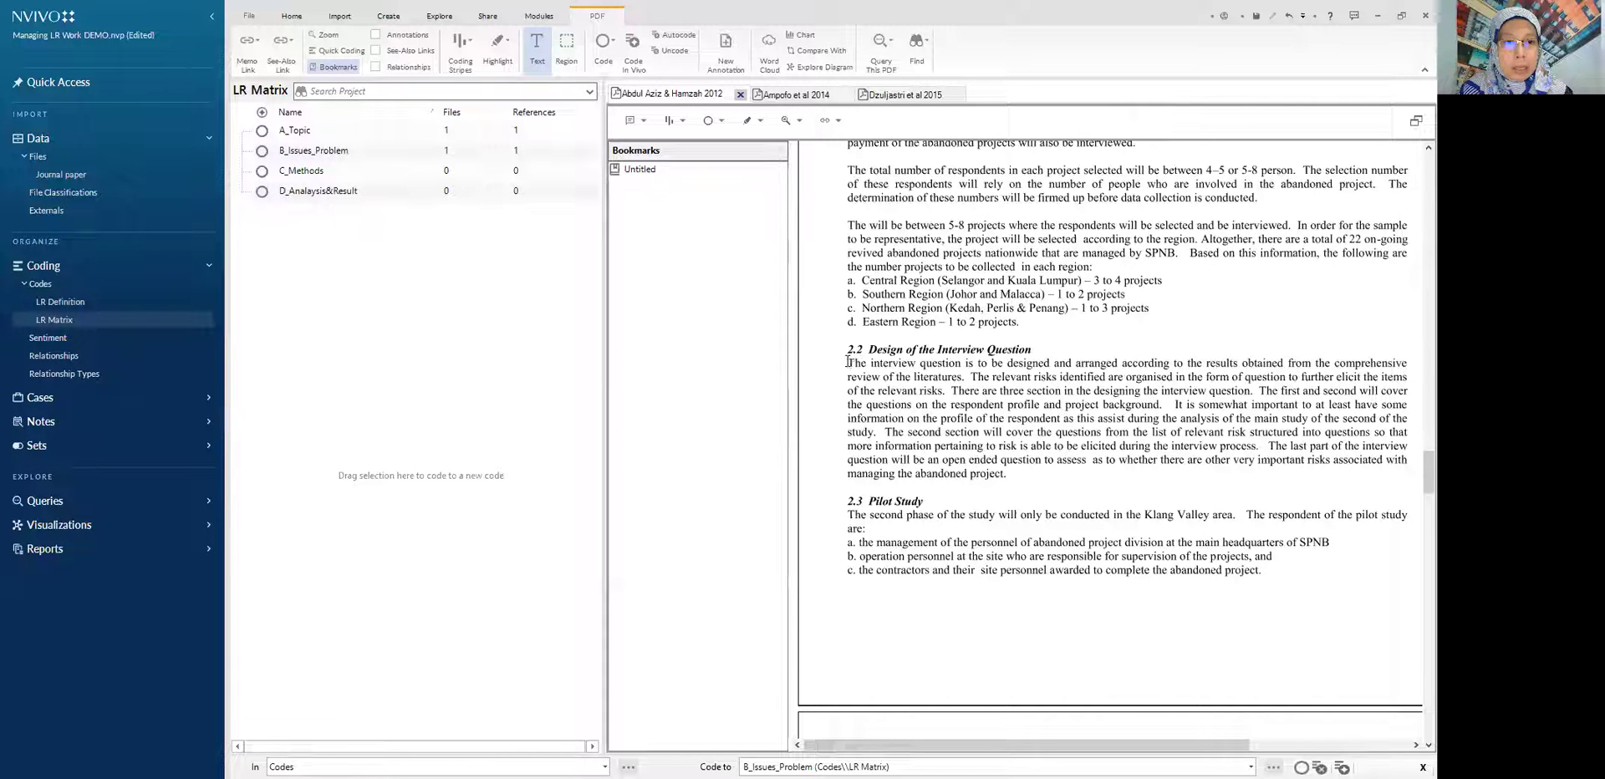
- Code the opening sentence of section 2.2 on interview design to C_Methods
{"action": "left_click_drag", "start_coordinate": [848, 363], "coordinate": [312, 175]}
{"action": "scroll", "coordinate": [1025, 430], "scroll_direction": "down", "scroll_amount": 10}
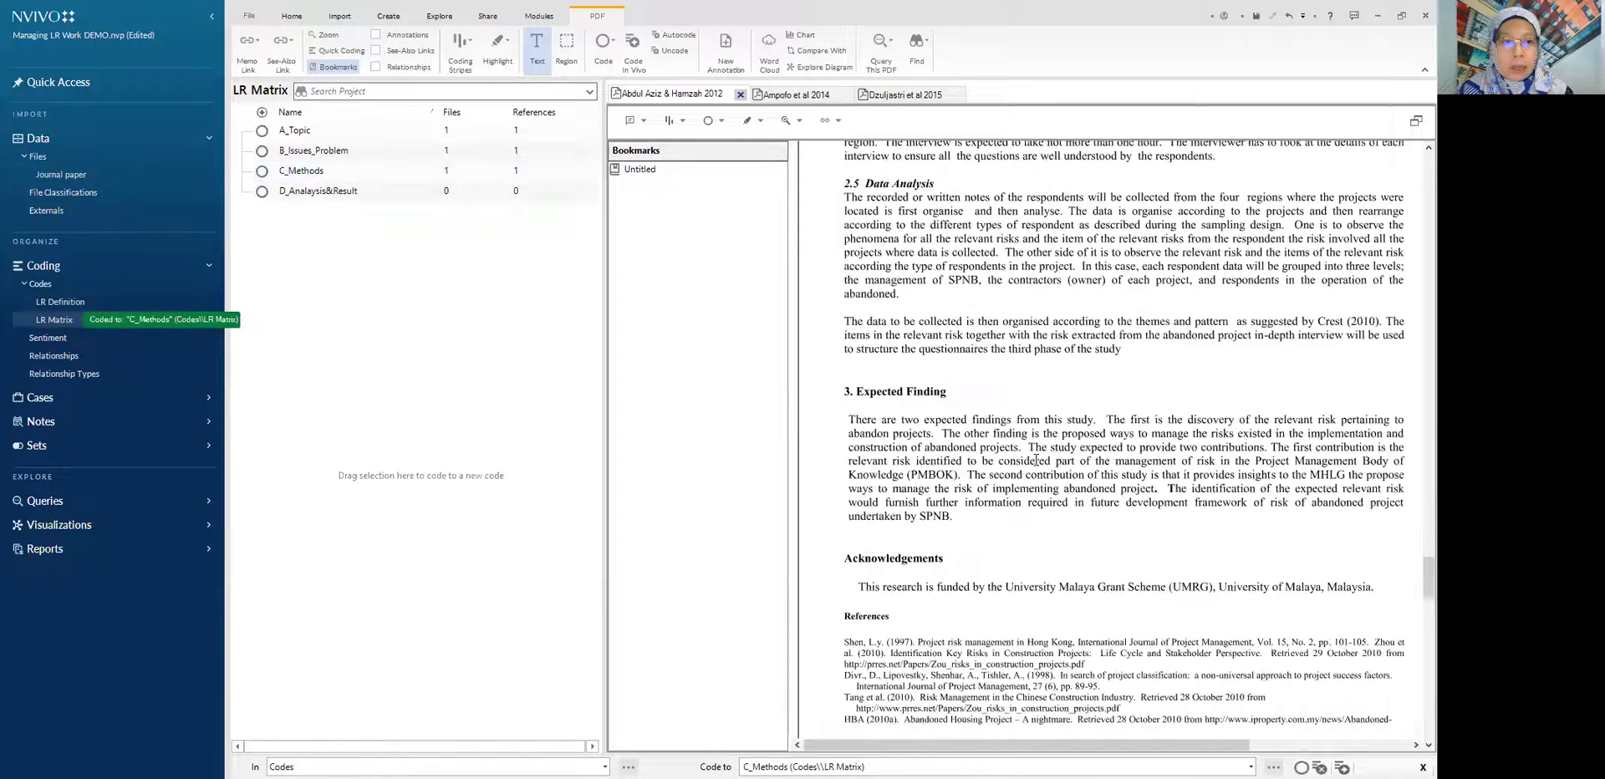
{"action": "scroll", "coordinate": [1036, 459], "scroll_direction": "up", "scroll_amount": 5}
{"action": "scroll", "coordinate": [1036, 459], "scroll_direction": "up", "scroll_amount": 5}
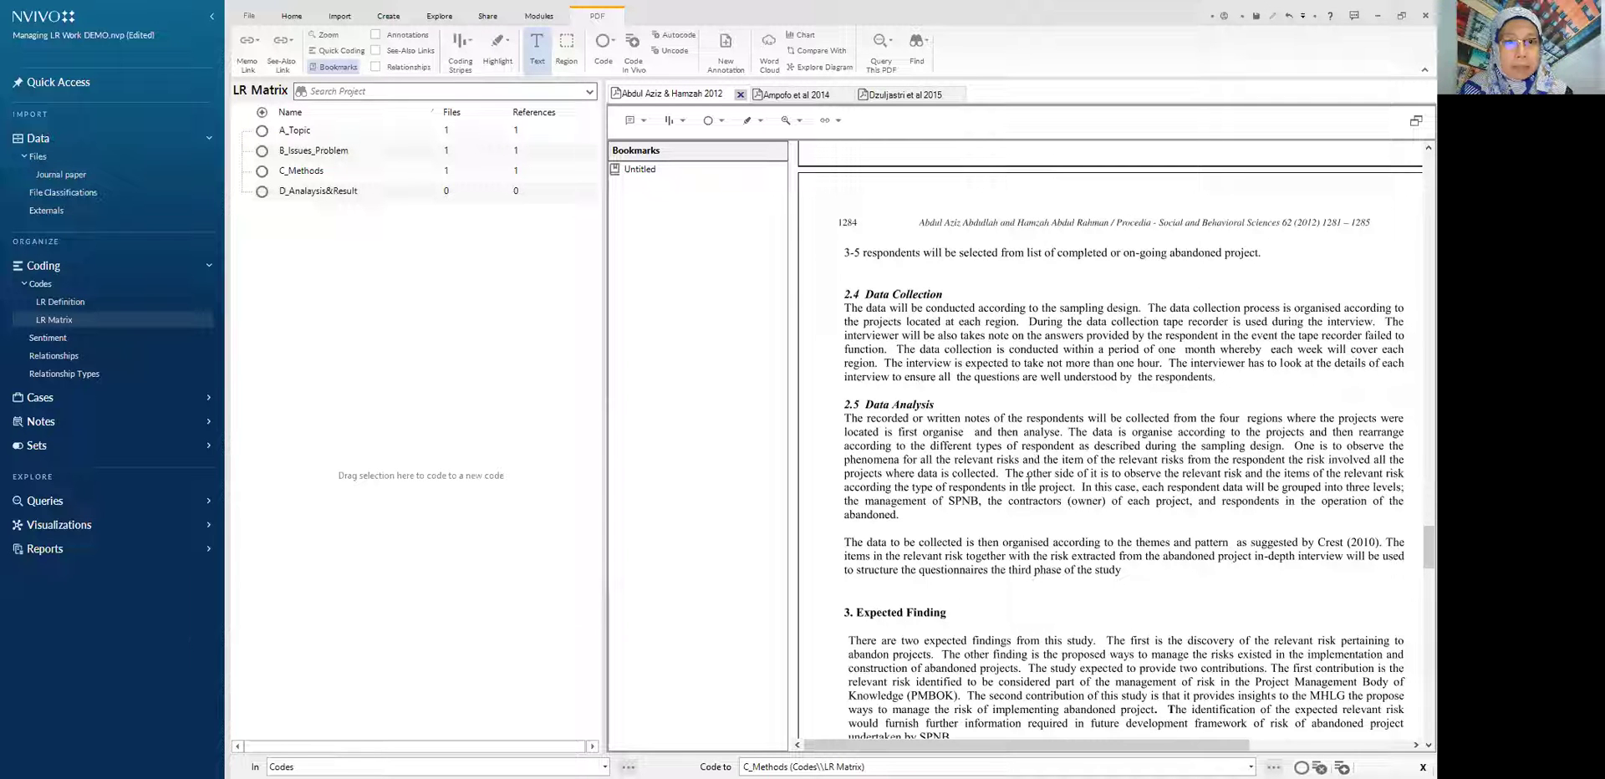
- Code the Expected Finding sentence about discovering relevant risks to D_Analaysis&Result
{"action": "left_click_drag", "start_coordinate": [1195, 744], "coordinate": [1232, 745]}
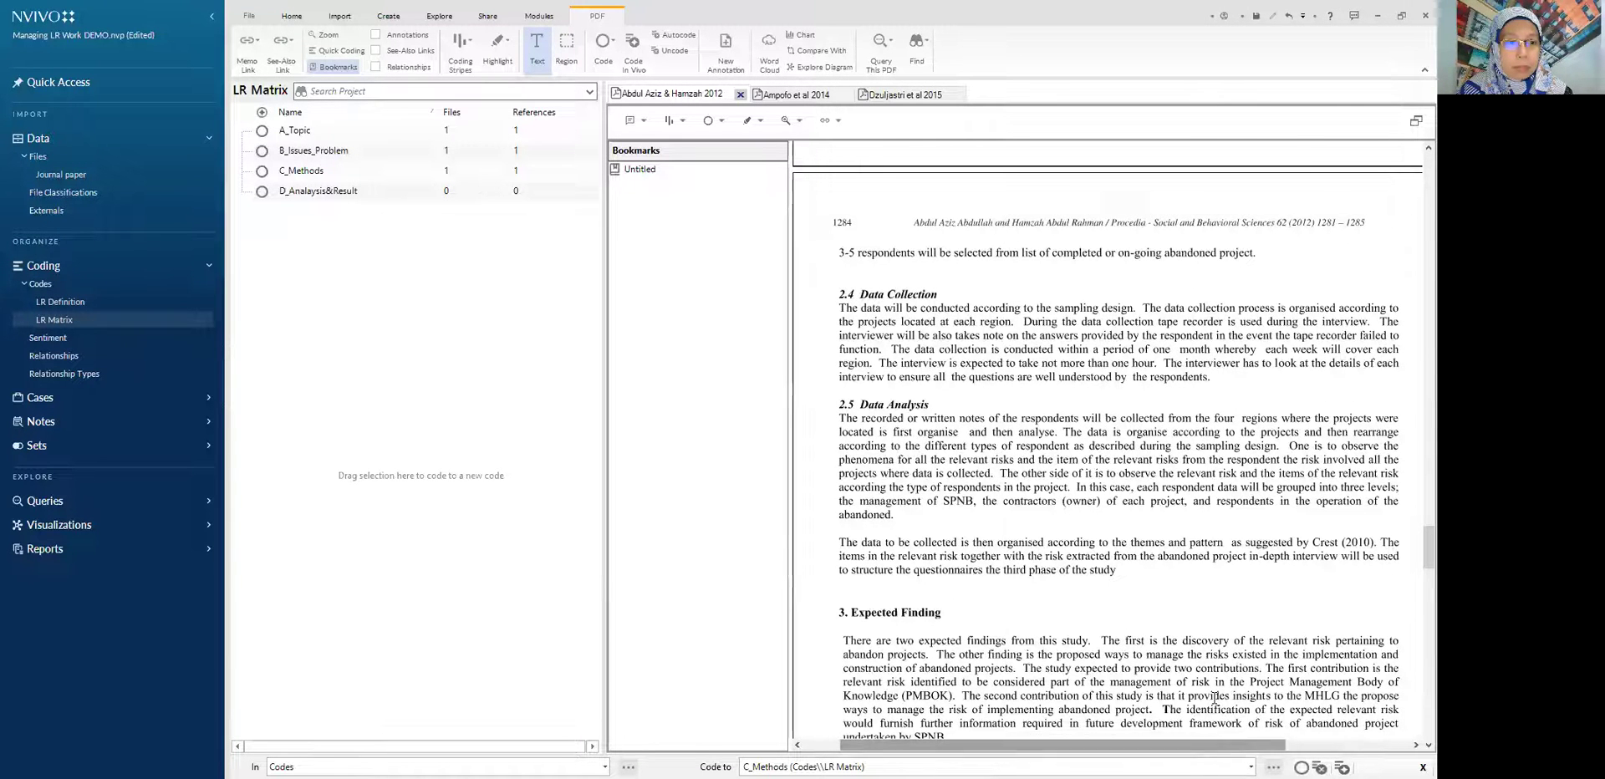
{"action": "scroll", "coordinate": [1213, 696], "scroll_direction": "down", "scroll_amount": 3}
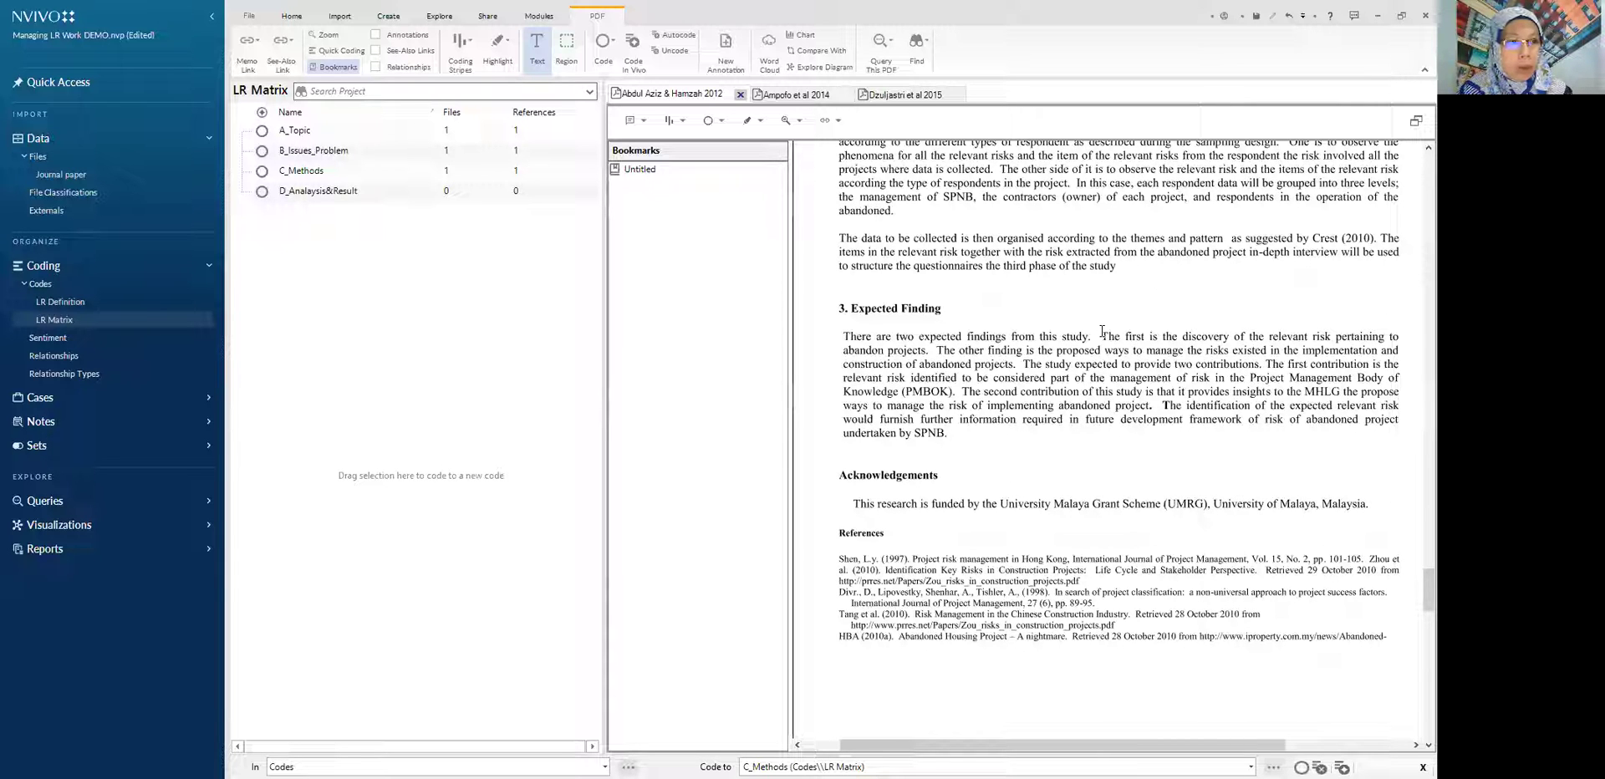
{"action": "left_click_drag", "start_coordinate": [1099, 336], "coordinate": [929, 351]}
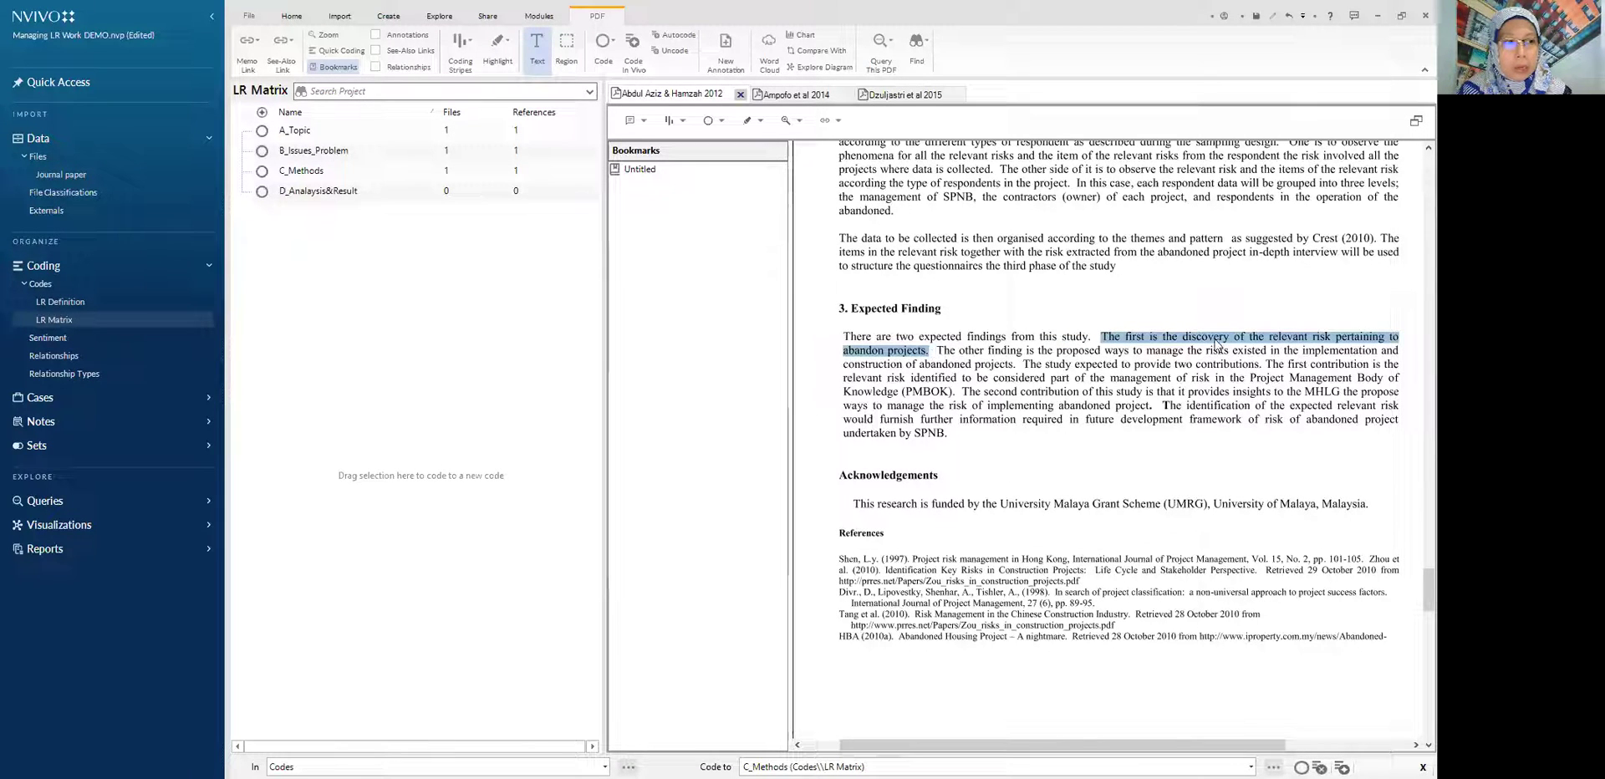
{"action": "left_click_drag", "start_coordinate": [1216, 342], "coordinate": [292, 193]}
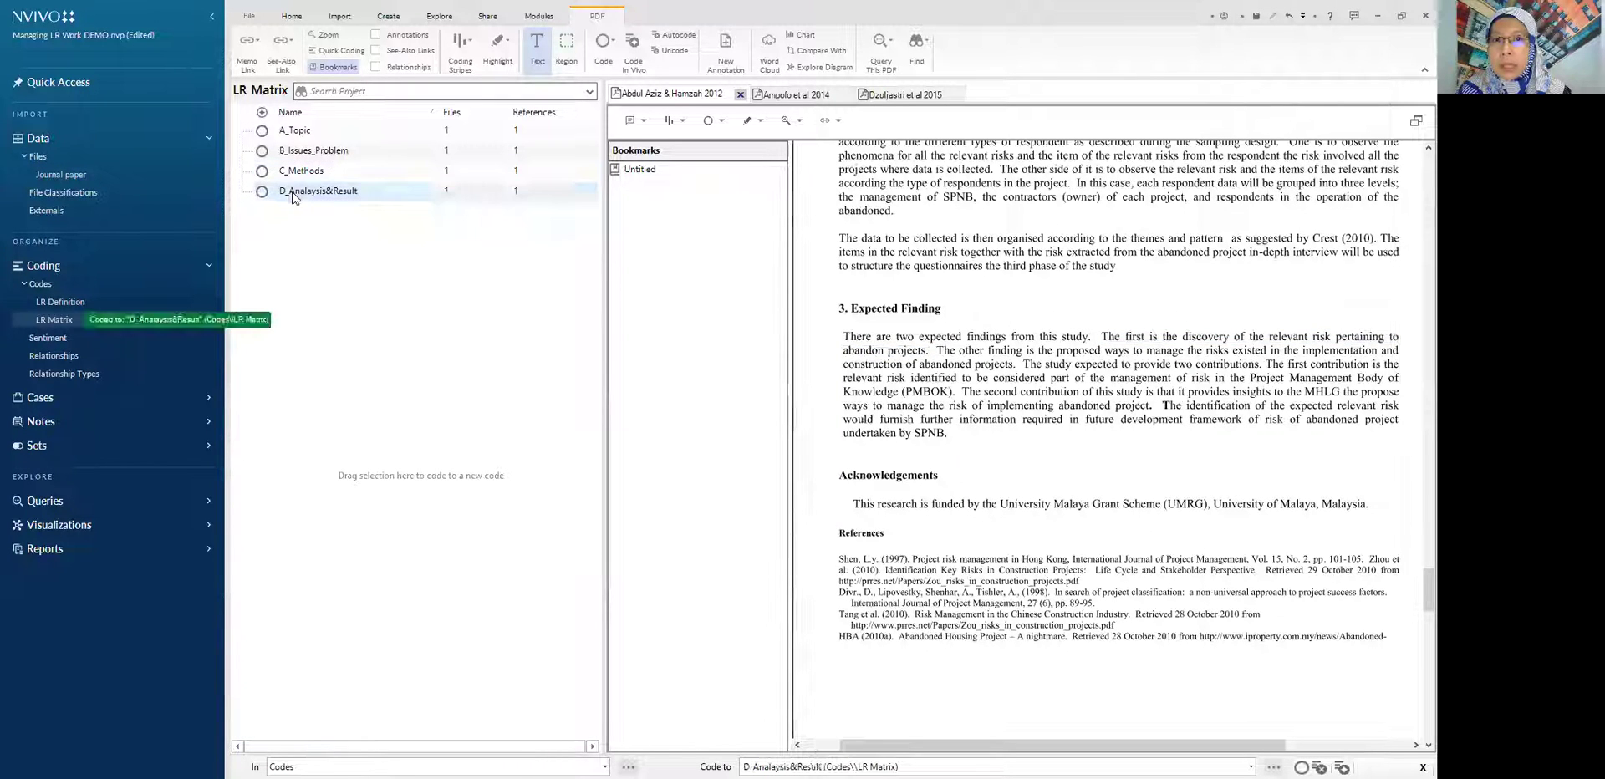
- Close the Abdul Aziz paper and code the Dzuljastri et al 2015 title to A_Topic
{"action": "left_click", "coordinate": [740, 97]}
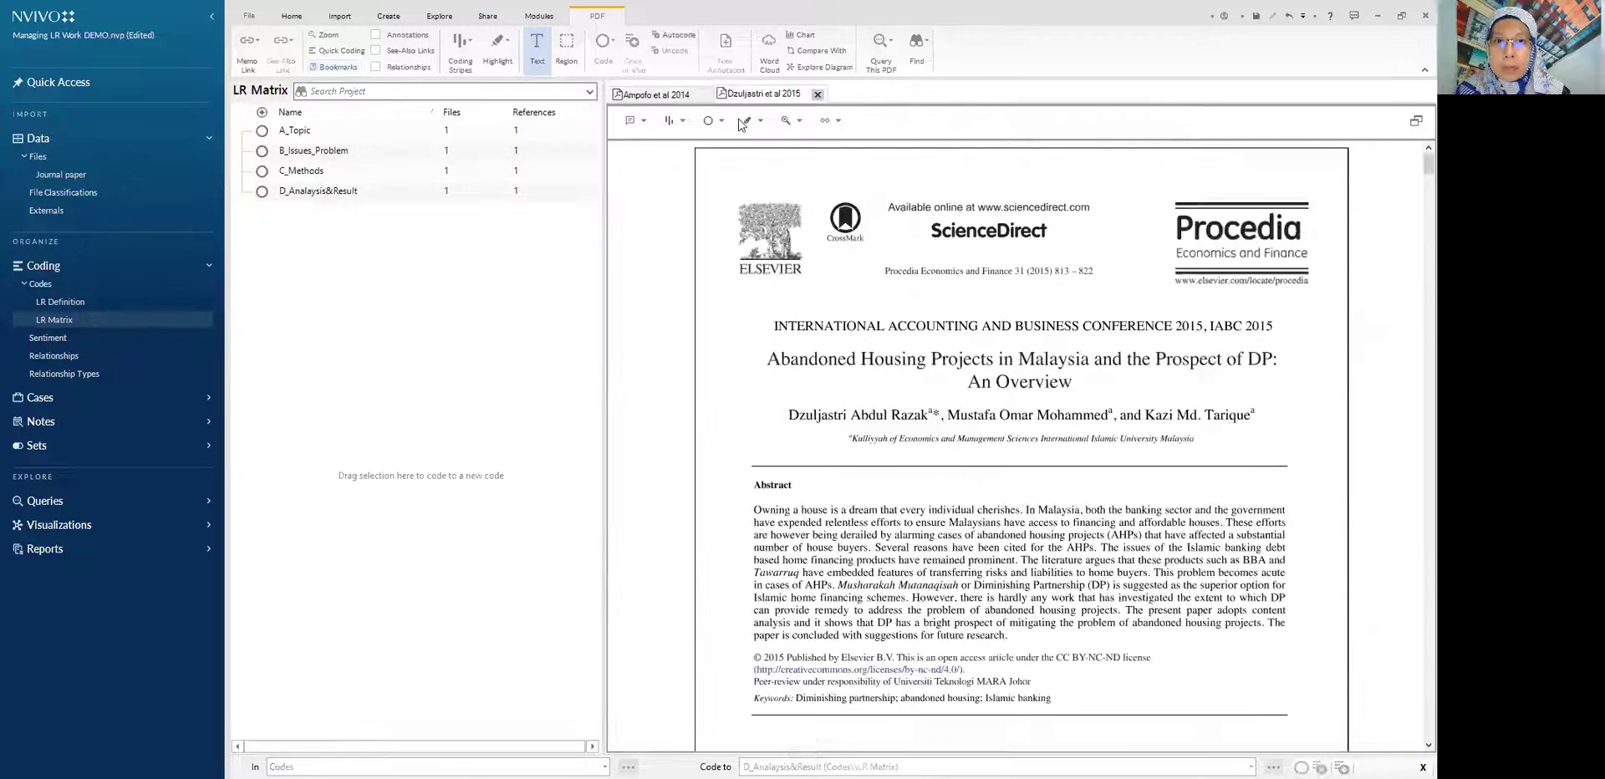
{"action": "scroll", "coordinate": [938, 513], "scroll_direction": "down", "scroll_amount": 2}
{"action": "scroll", "coordinate": [938, 513], "scroll_direction": "up", "scroll_amount": 2}
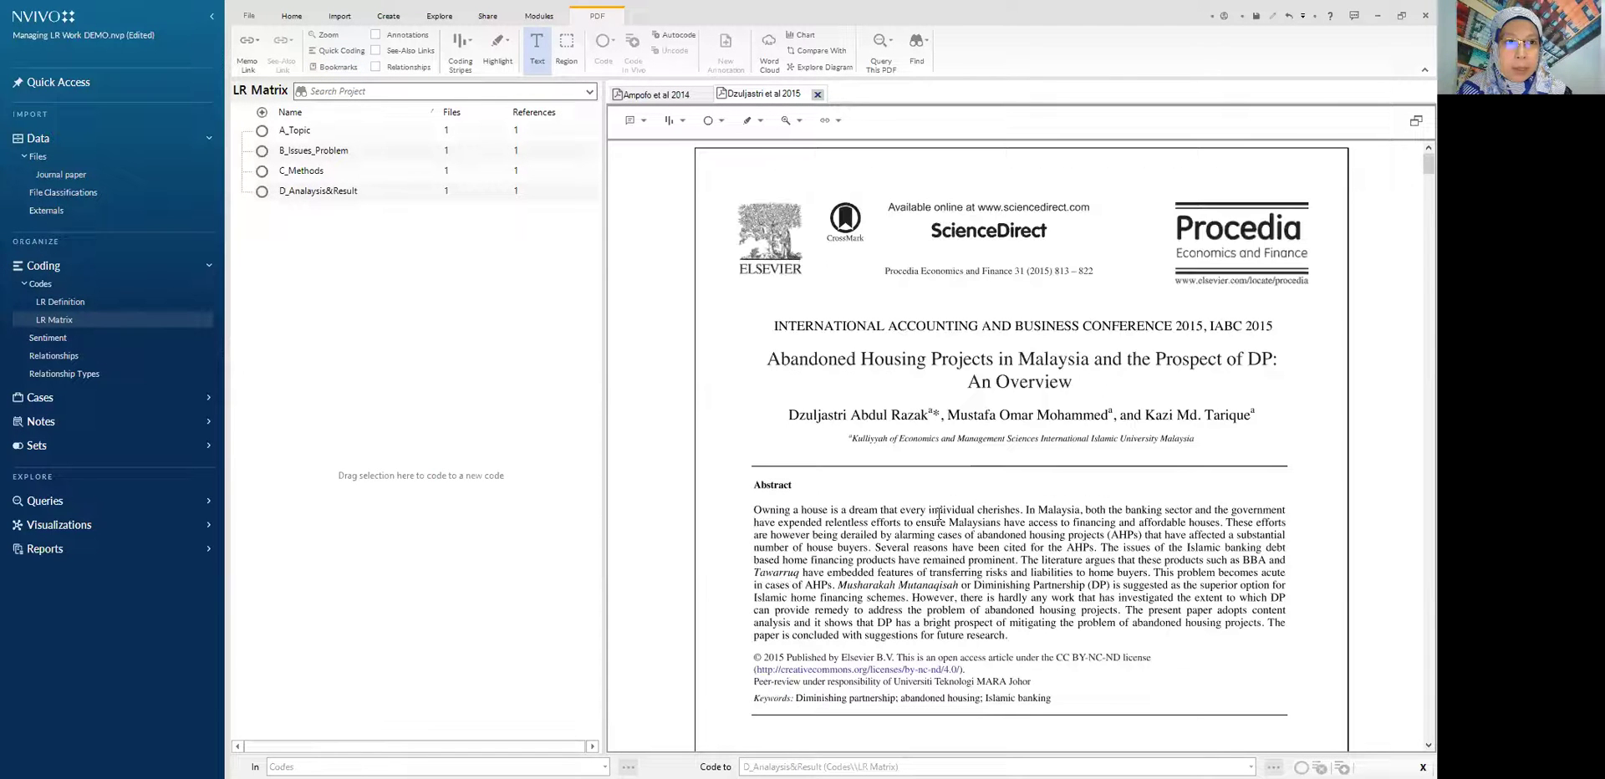
{"action": "left_click_drag", "start_coordinate": [766, 360], "coordinate": [357, 132]}
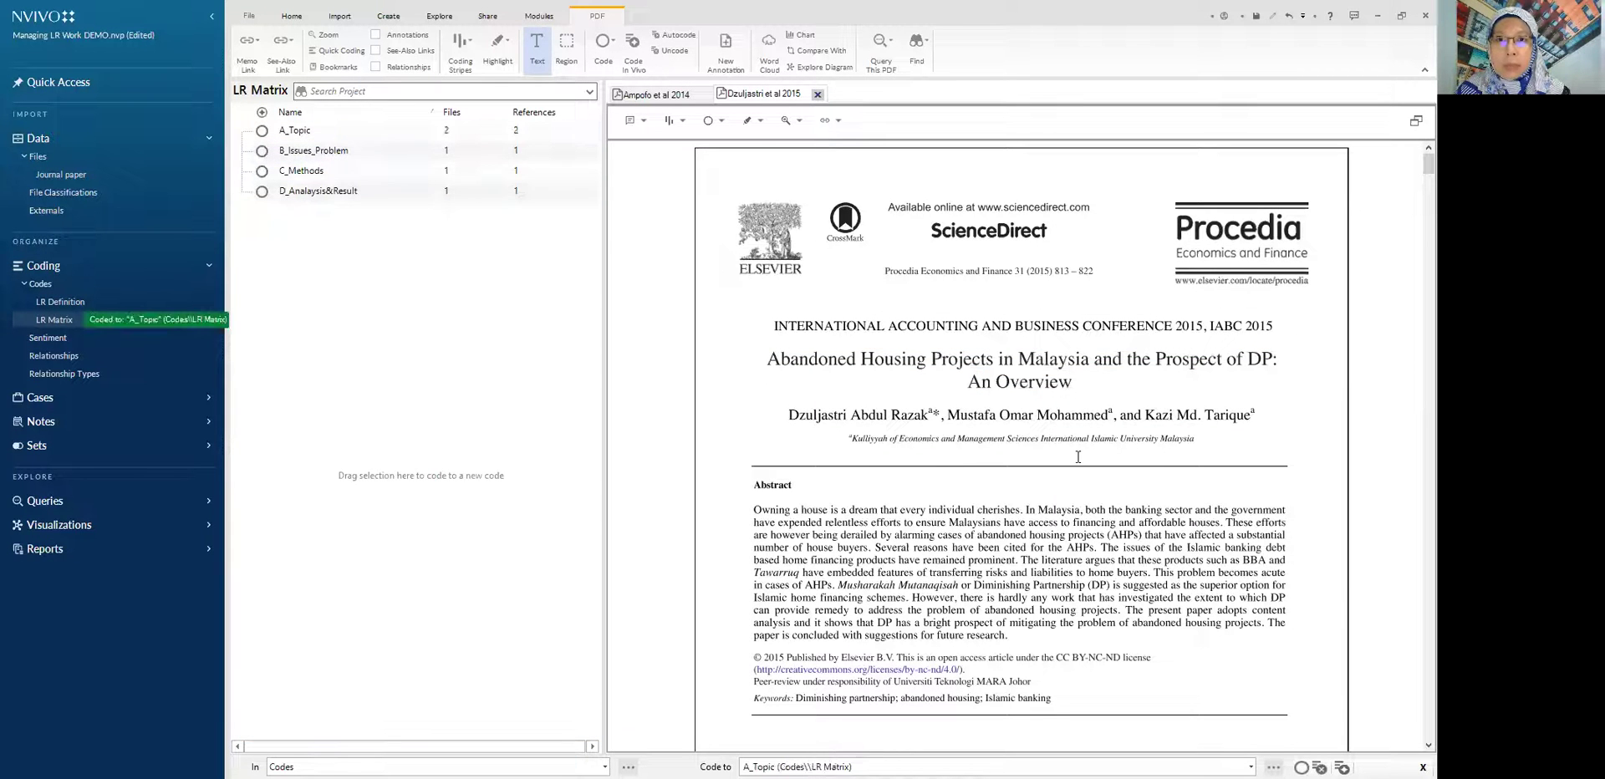
{"action": "scroll", "coordinate": [1045, 571], "scroll_direction": "down", "scroll_amount": 10}
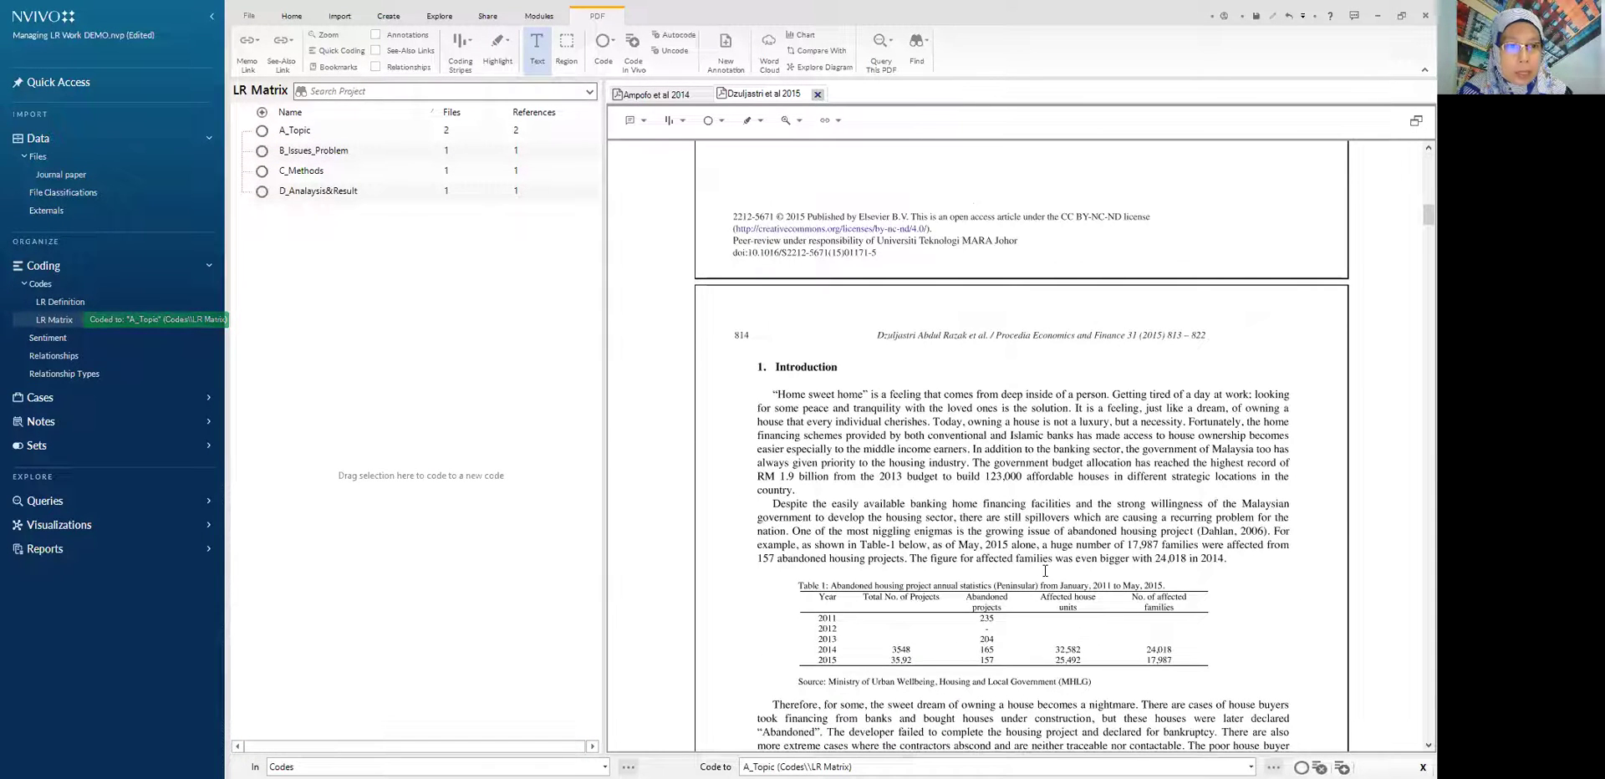
{"action": "scroll", "coordinate": [1045, 571], "scroll_direction": "up", "scroll_amount": 5}
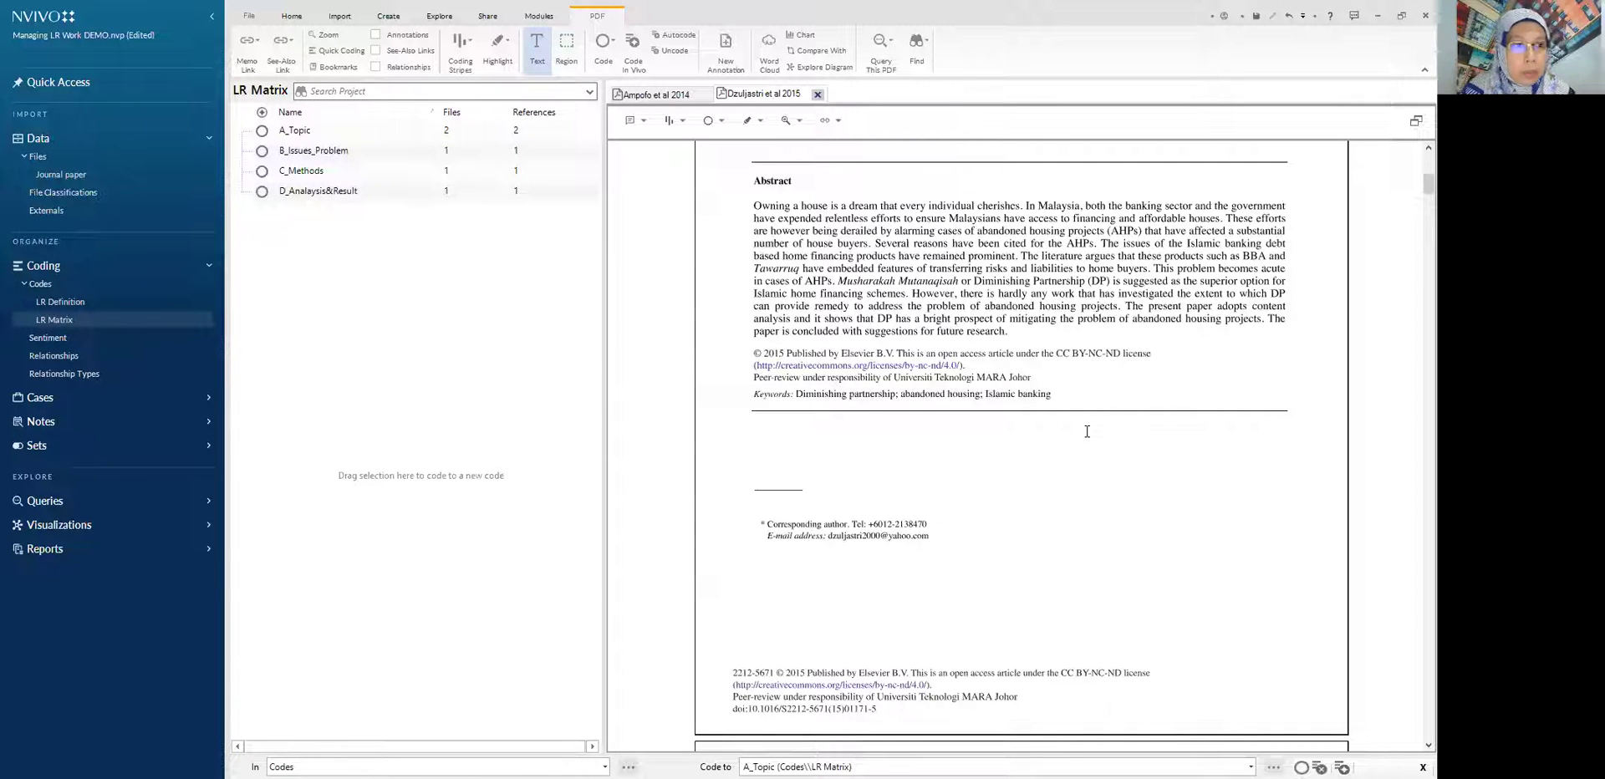
- Code the abstract sentence proposing Diminishing Partnership home financing to B_Issues_Problem
{"action": "scroll", "coordinate": [1139, 477], "scroll_direction": "down", "scroll_amount": 5}
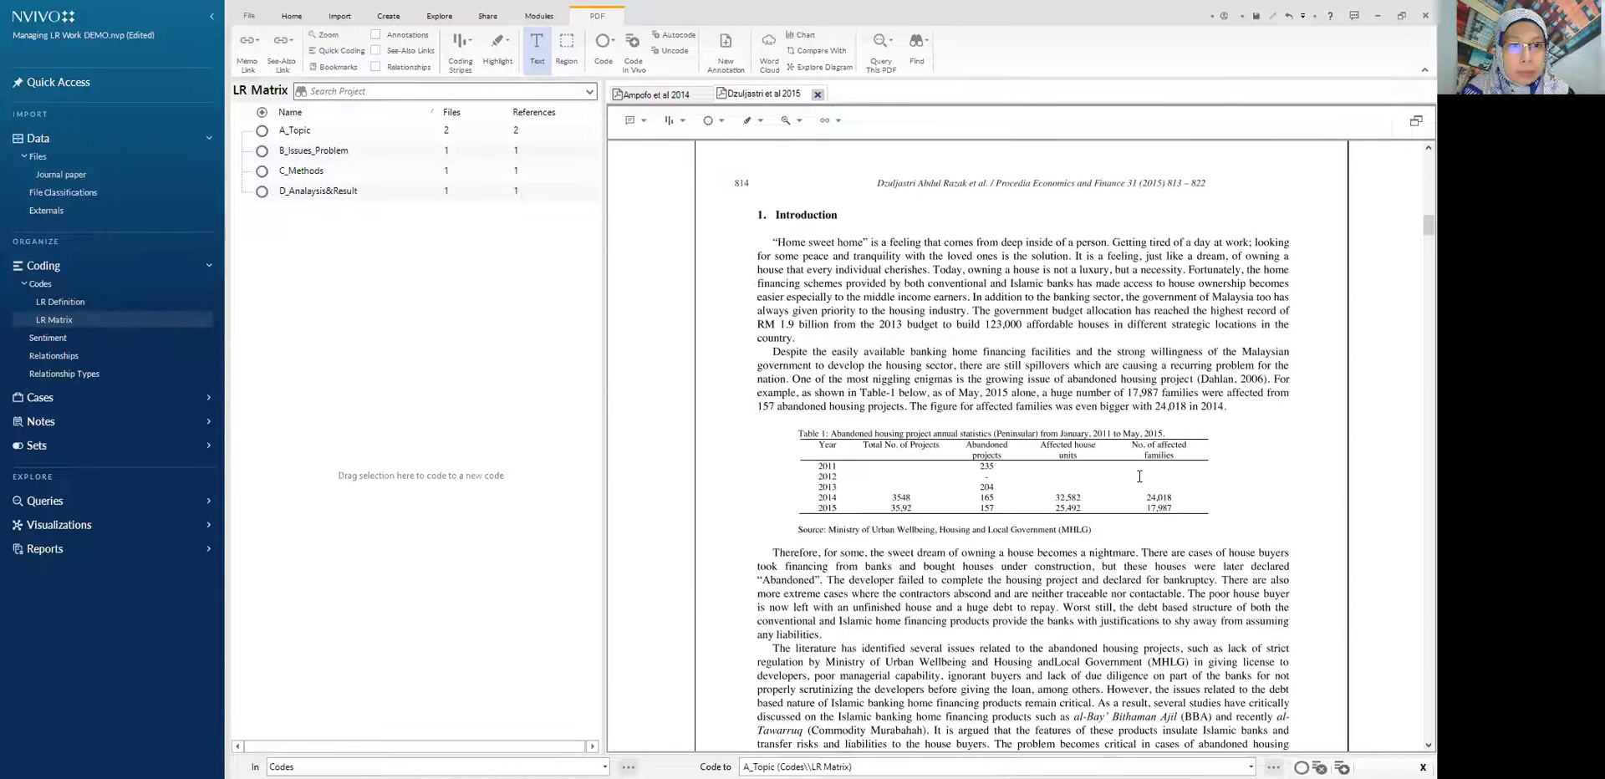
{"action": "scroll", "coordinate": [1139, 476], "scroll_direction": "up", "scroll_amount": 5}
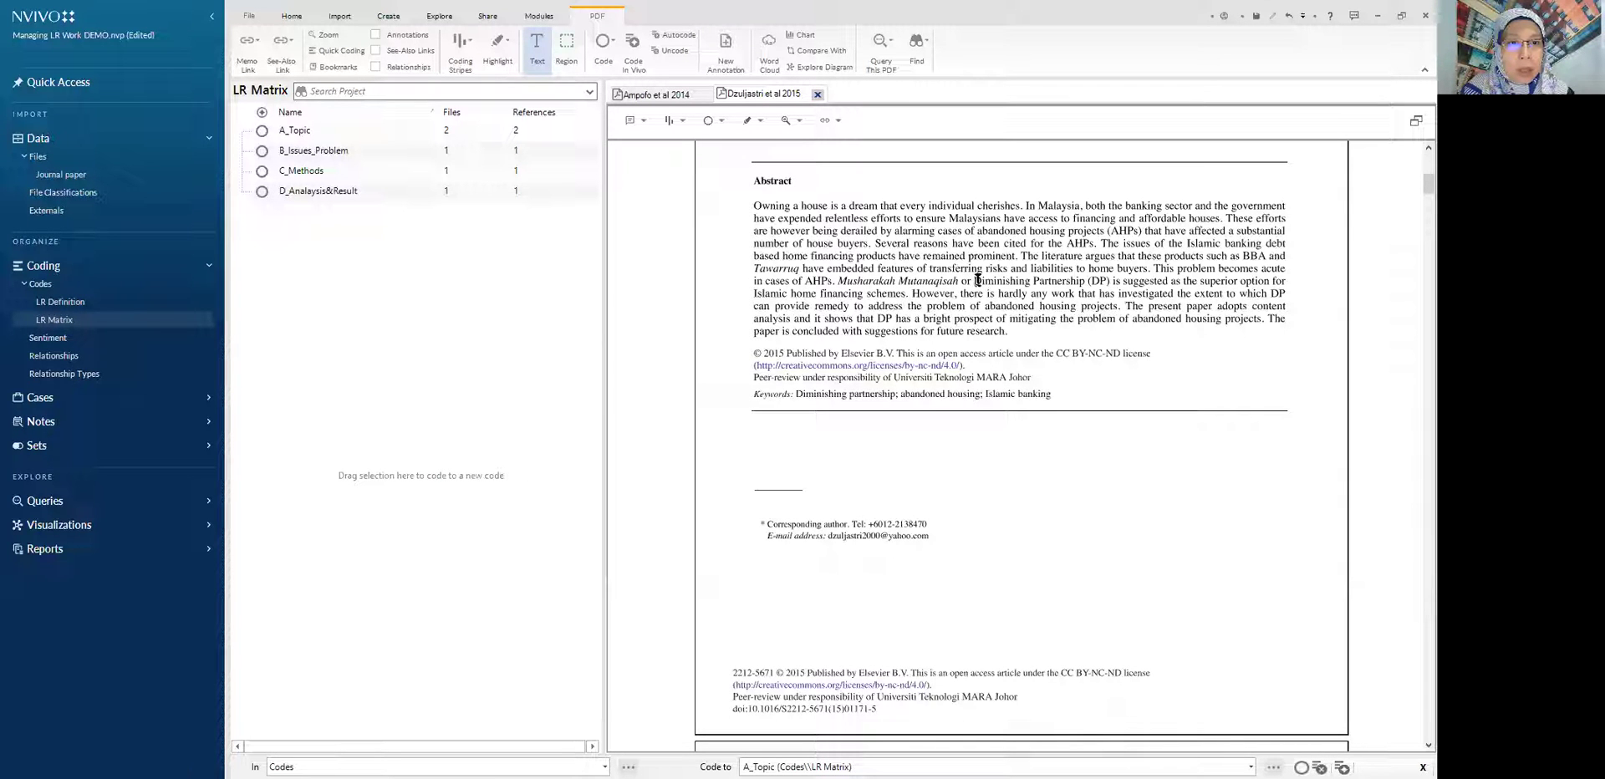
{"action": "left_click_drag", "start_coordinate": [975, 280], "coordinate": [919, 298]}
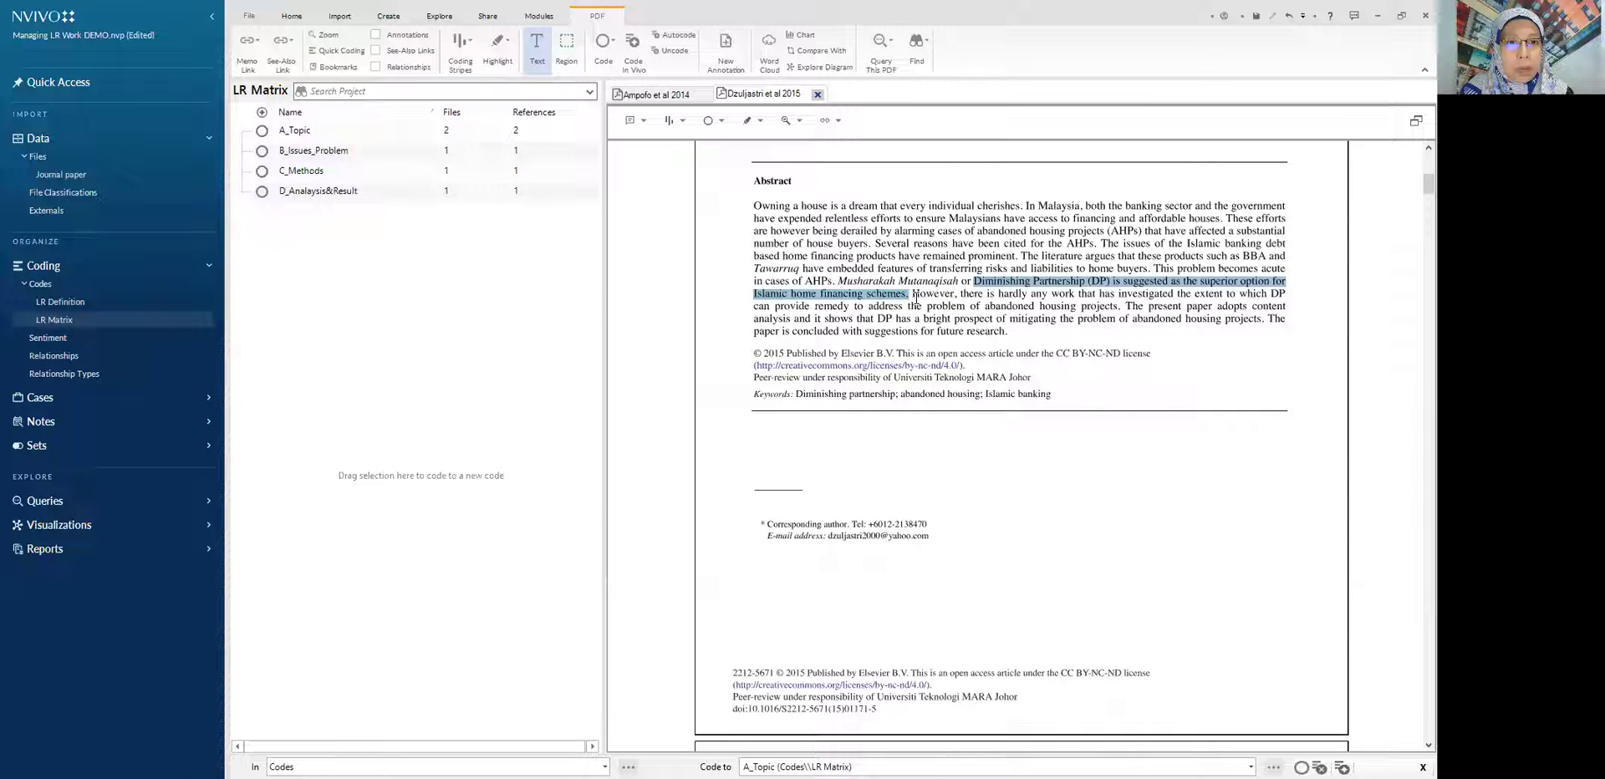
{"action": "left_click_drag", "start_coordinate": [831, 295], "coordinate": [550, 152]}
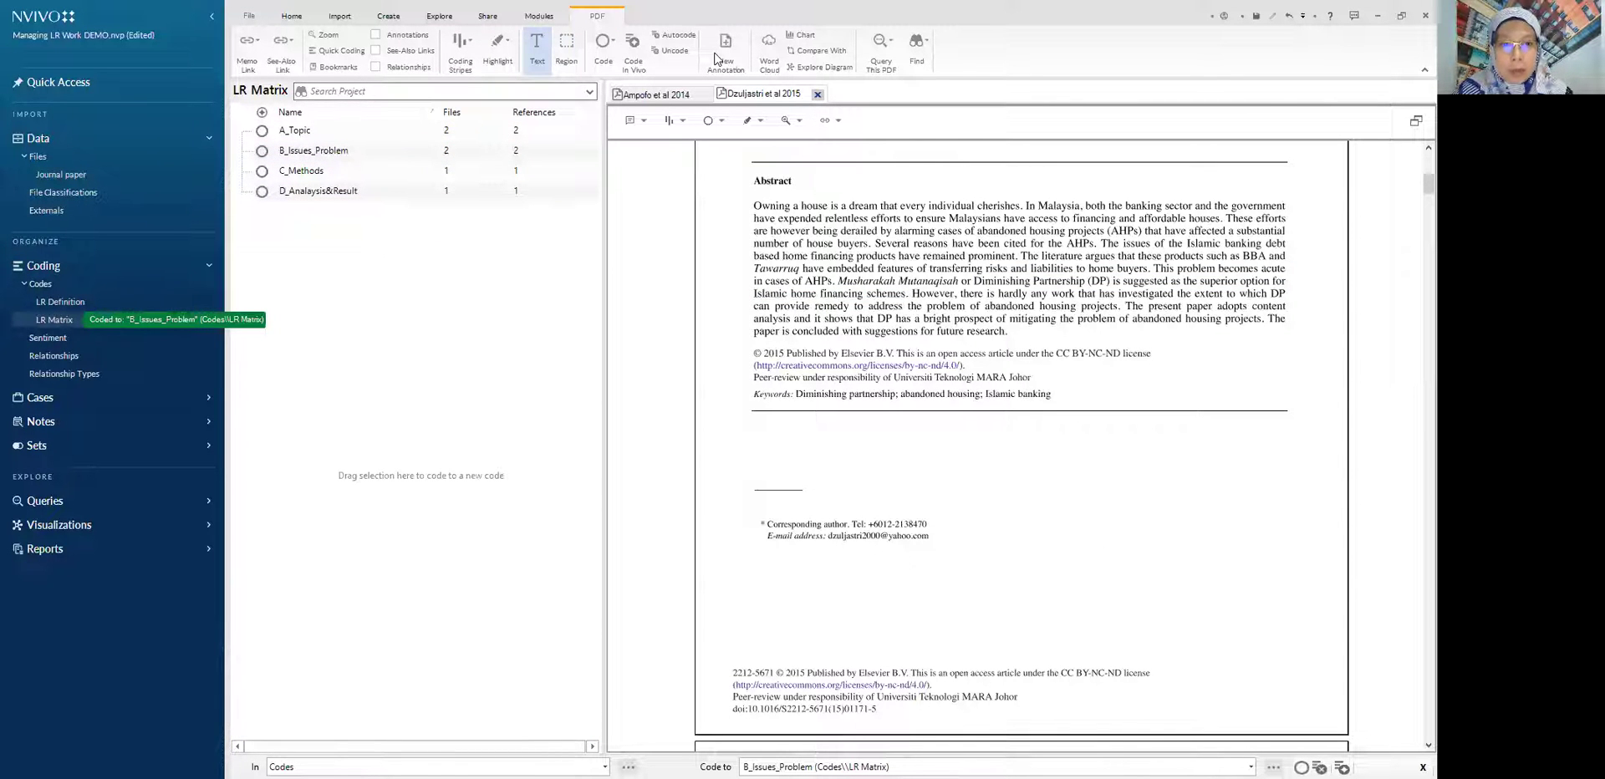
- Code the Dzuljastri paper's 'Review of Related Literature' heading to C_Methods
{"action": "scroll", "coordinate": [977, 535], "scroll_direction": "down", "scroll_amount": 15}
{"action": "scroll", "coordinate": [976, 535], "scroll_direction": "up", "scroll_amount": 5}
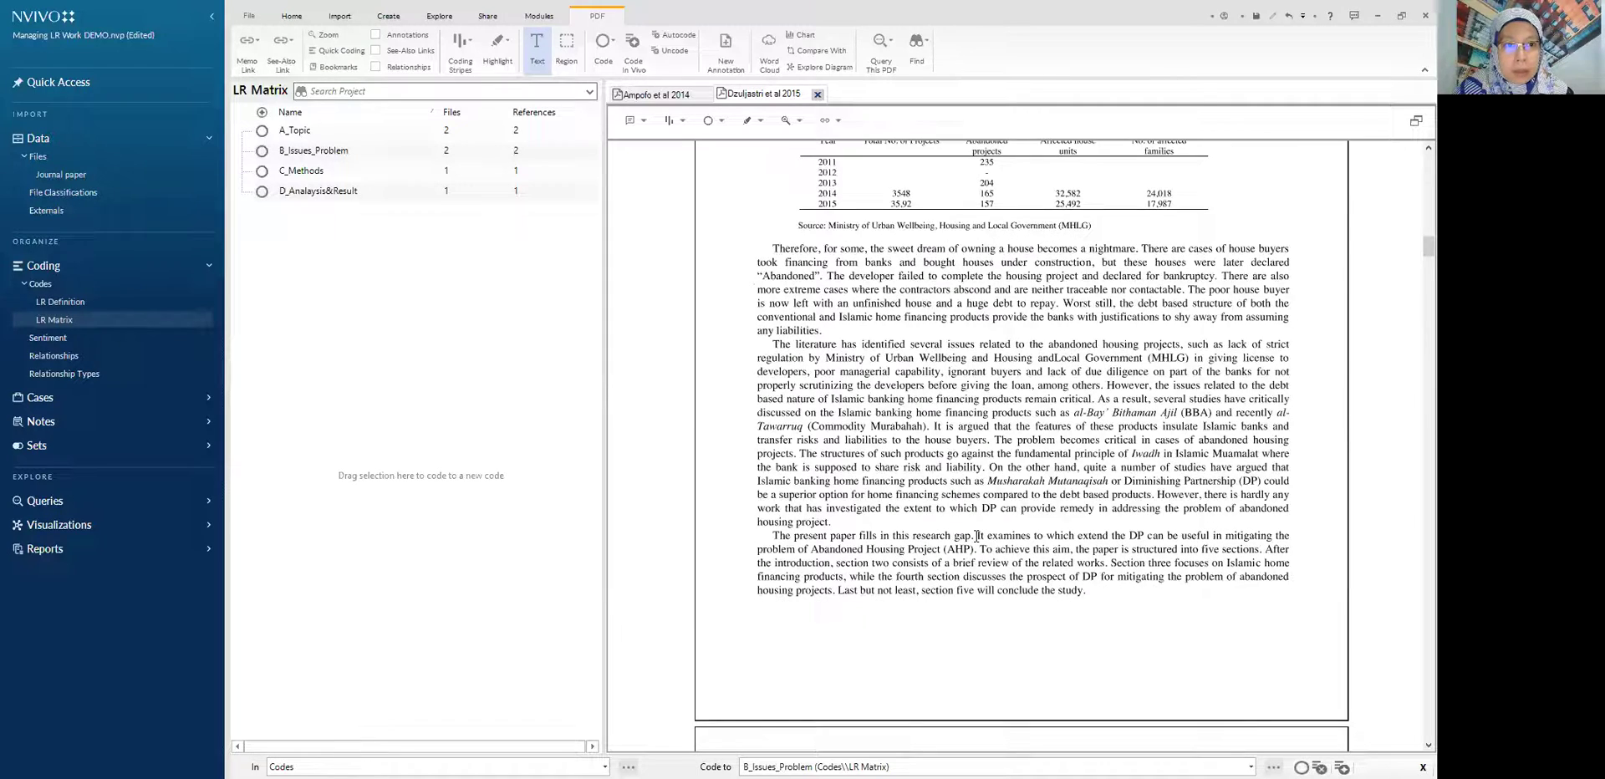
{"action": "scroll", "coordinate": [1055, 485], "scroll_direction": "down", "scroll_amount": 3}
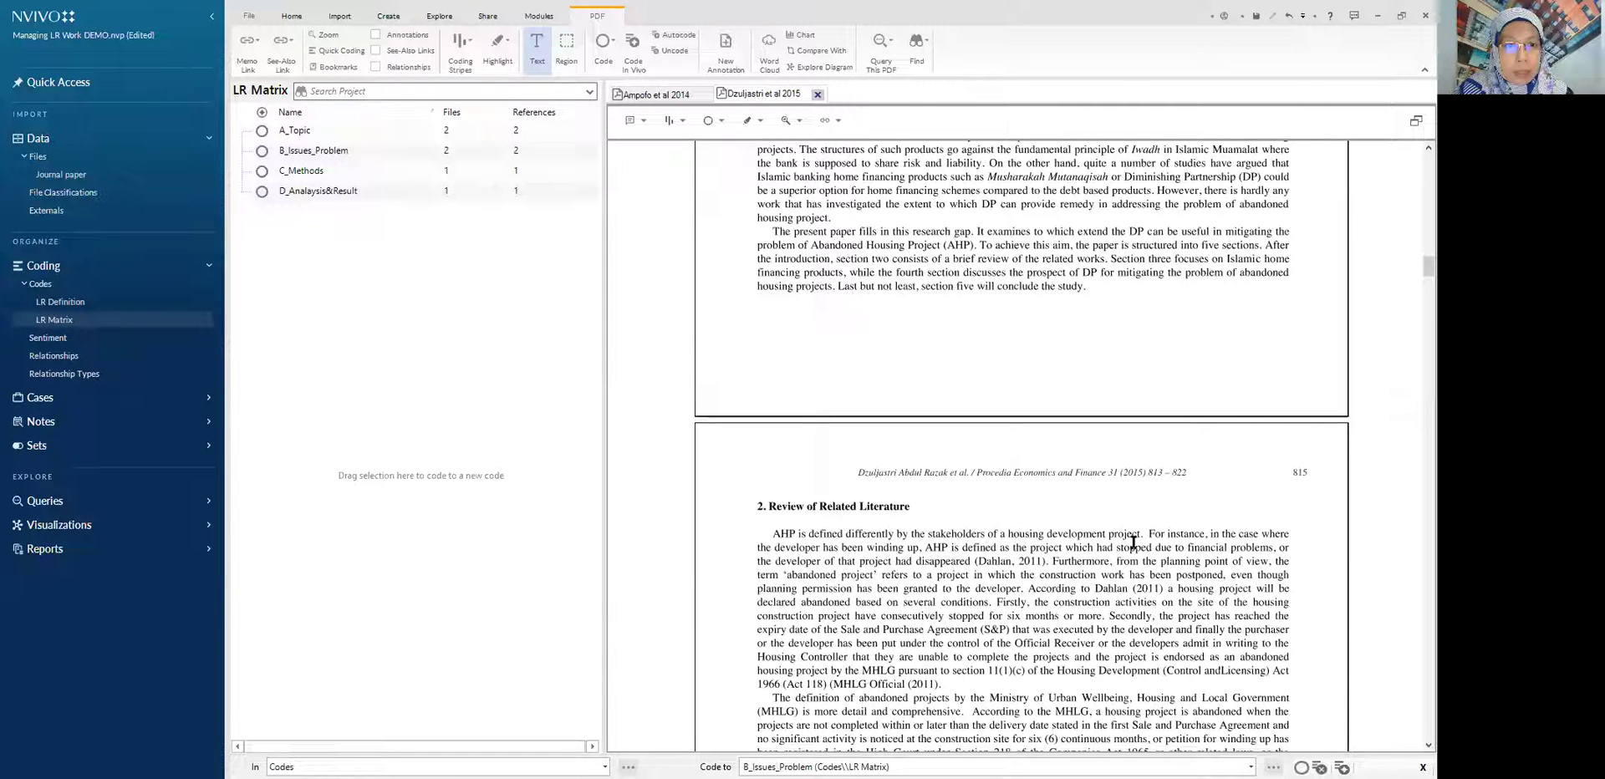
{"action": "scroll", "coordinate": [1020, 561], "scroll_direction": "down", "scroll_amount": 5}
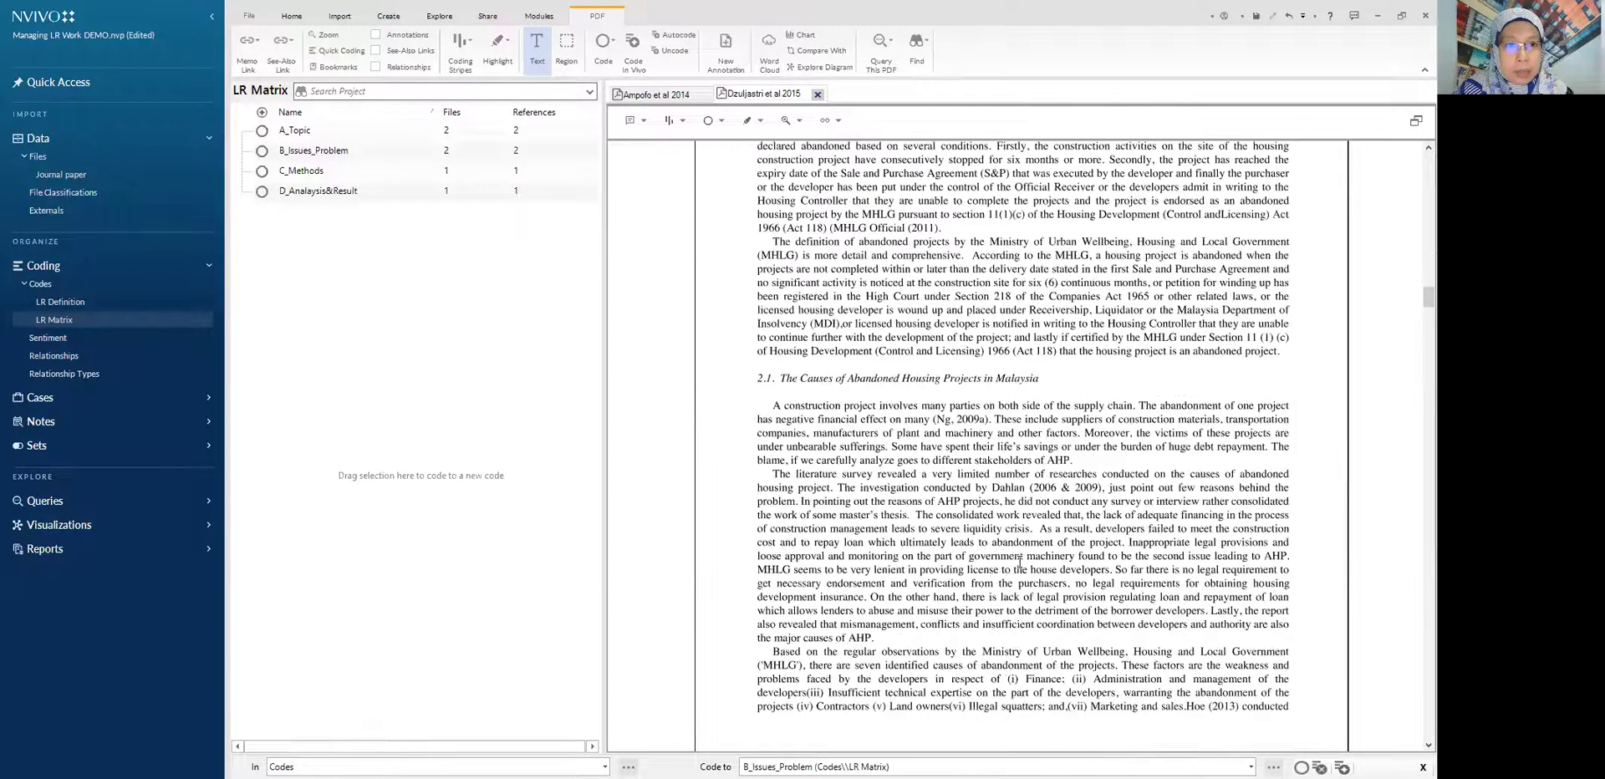
{"action": "scroll", "coordinate": [1020, 562], "scroll_direction": "up", "scroll_amount": 5}
{"action": "scroll", "coordinate": [1020, 562], "scroll_direction": "down", "scroll_amount": 15}
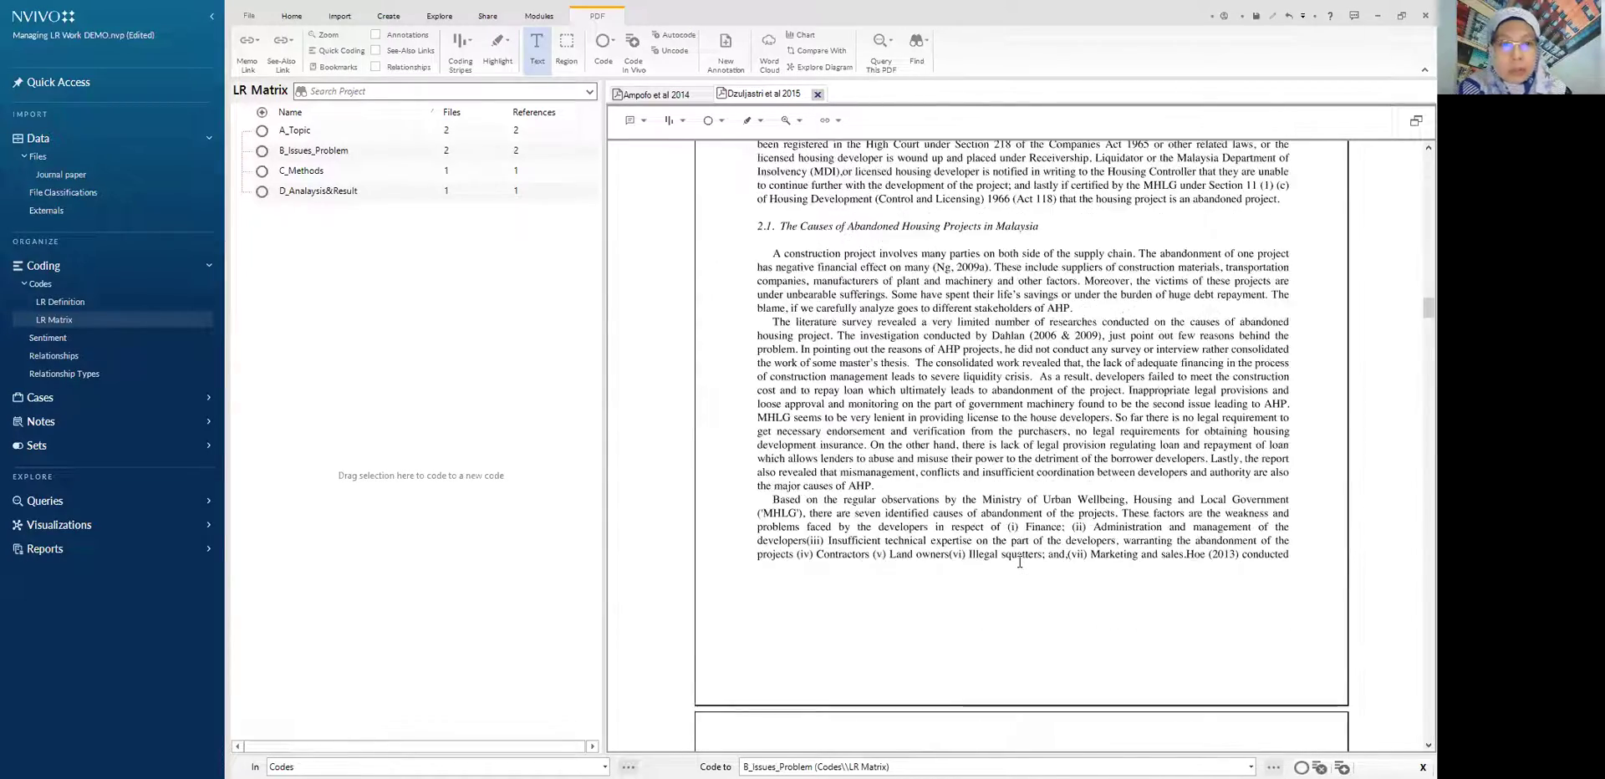
{"action": "scroll", "coordinate": [1019, 561], "scroll_direction": "down", "scroll_amount": 15}
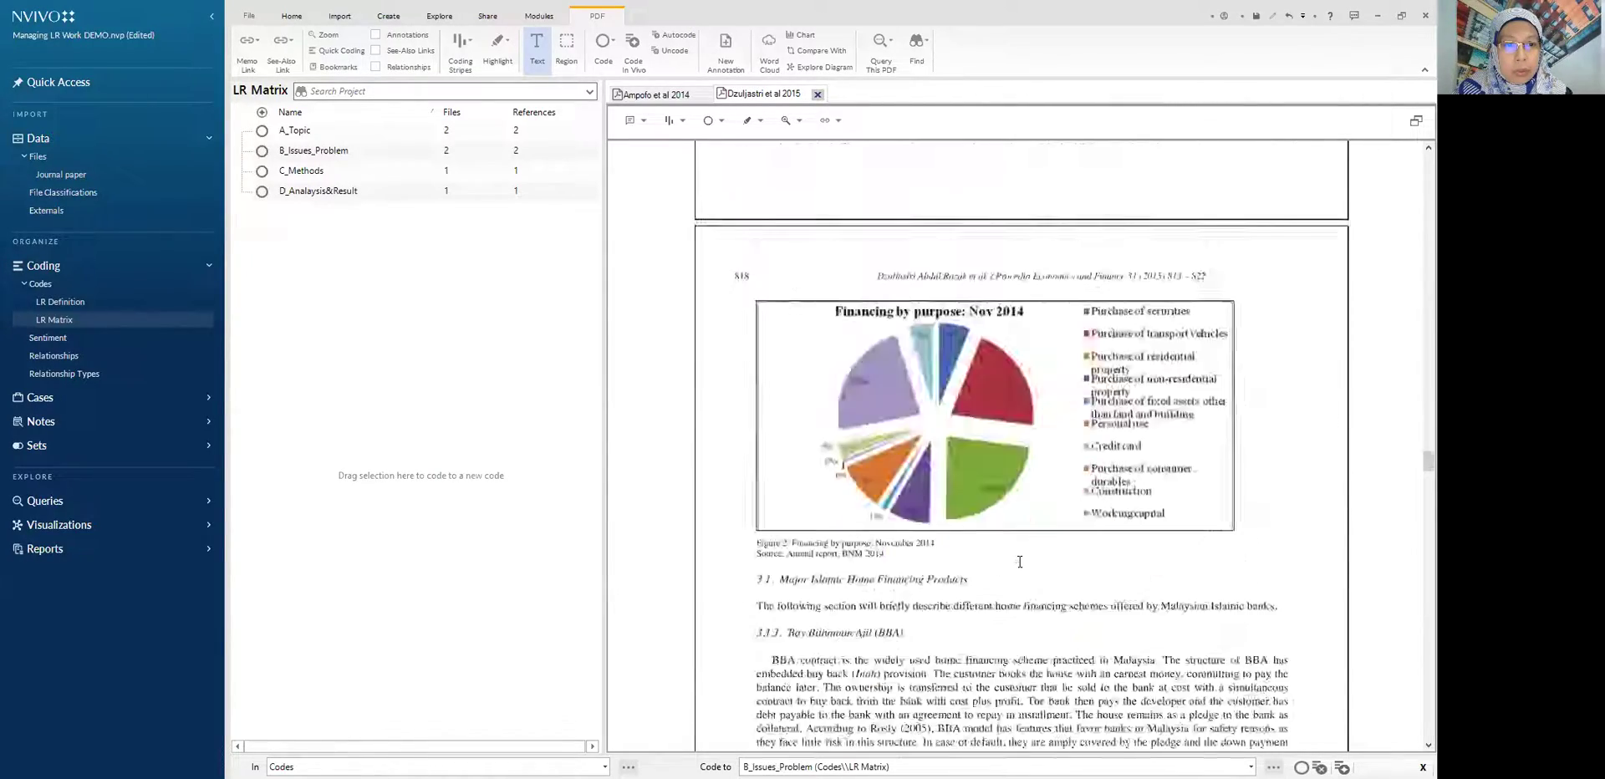
{"action": "scroll", "coordinate": [1018, 564], "scroll_direction": "down", "scroll_amount": 20}
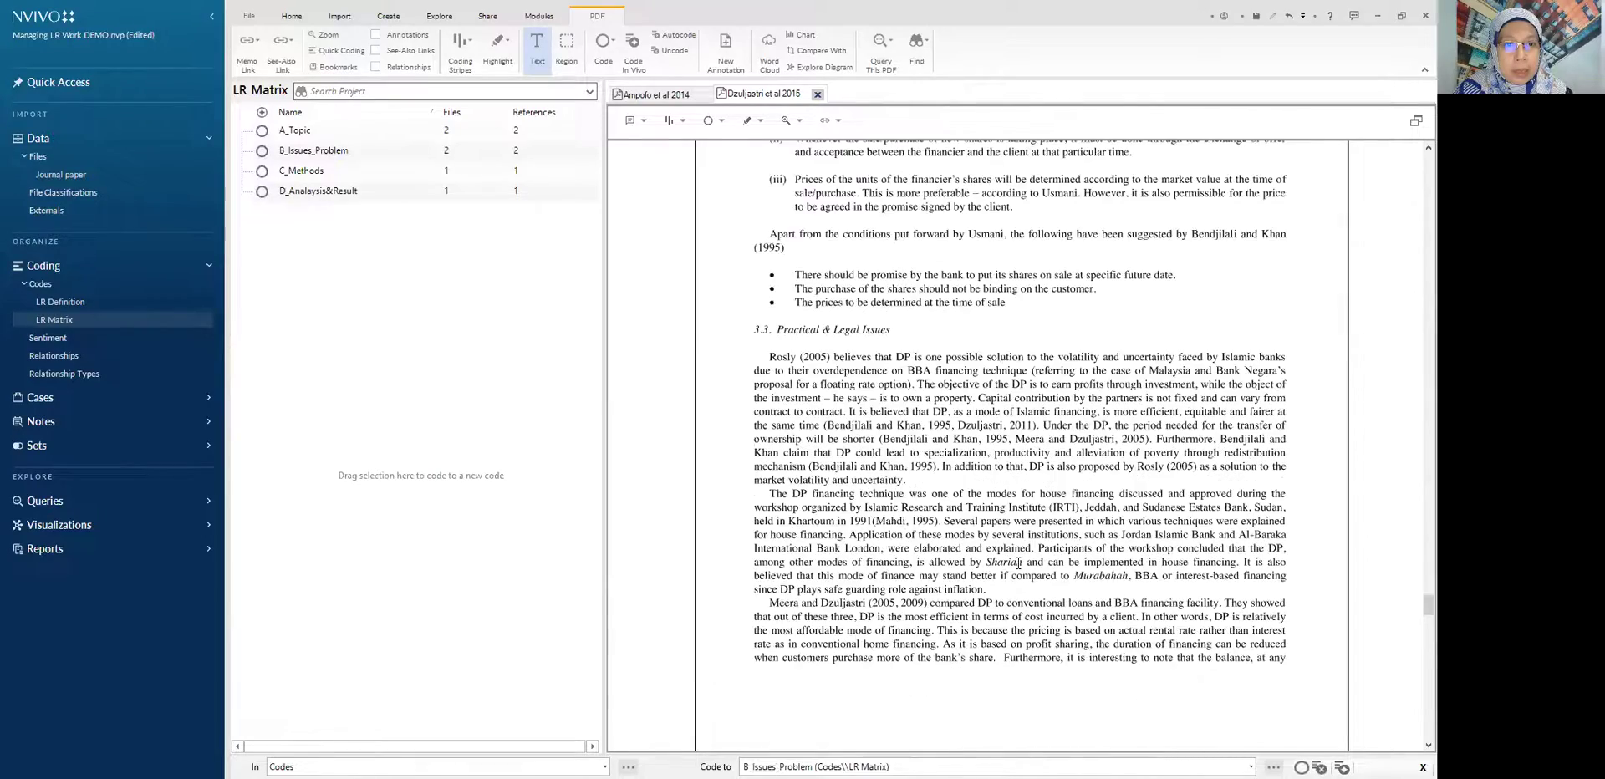
{"action": "scroll", "coordinate": [1018, 562], "scroll_direction": "up", "scroll_amount": 10}
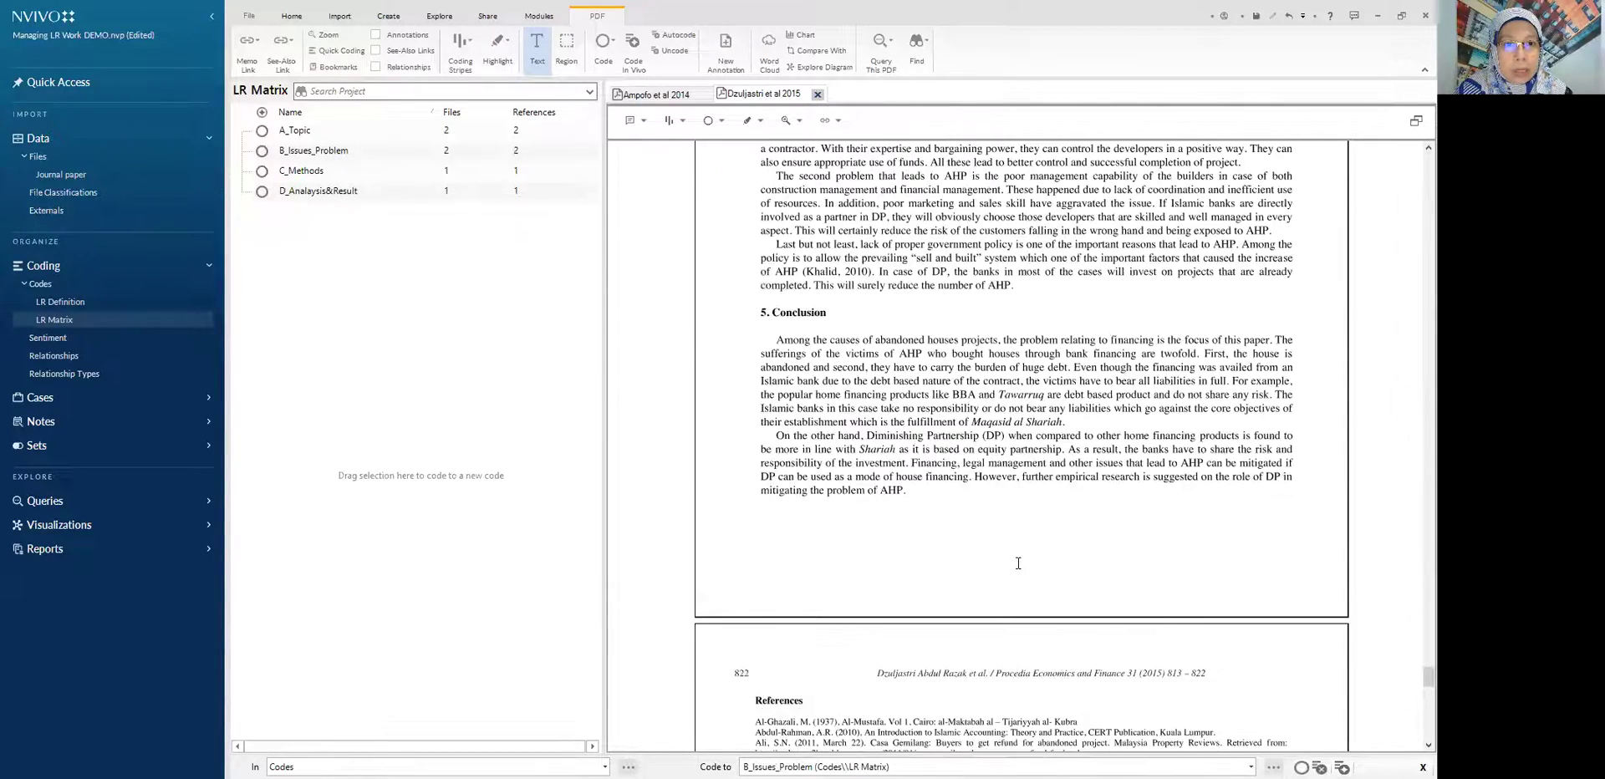
{"action": "scroll", "coordinate": [1018, 563], "scroll_direction": "up", "scroll_amount": 5}
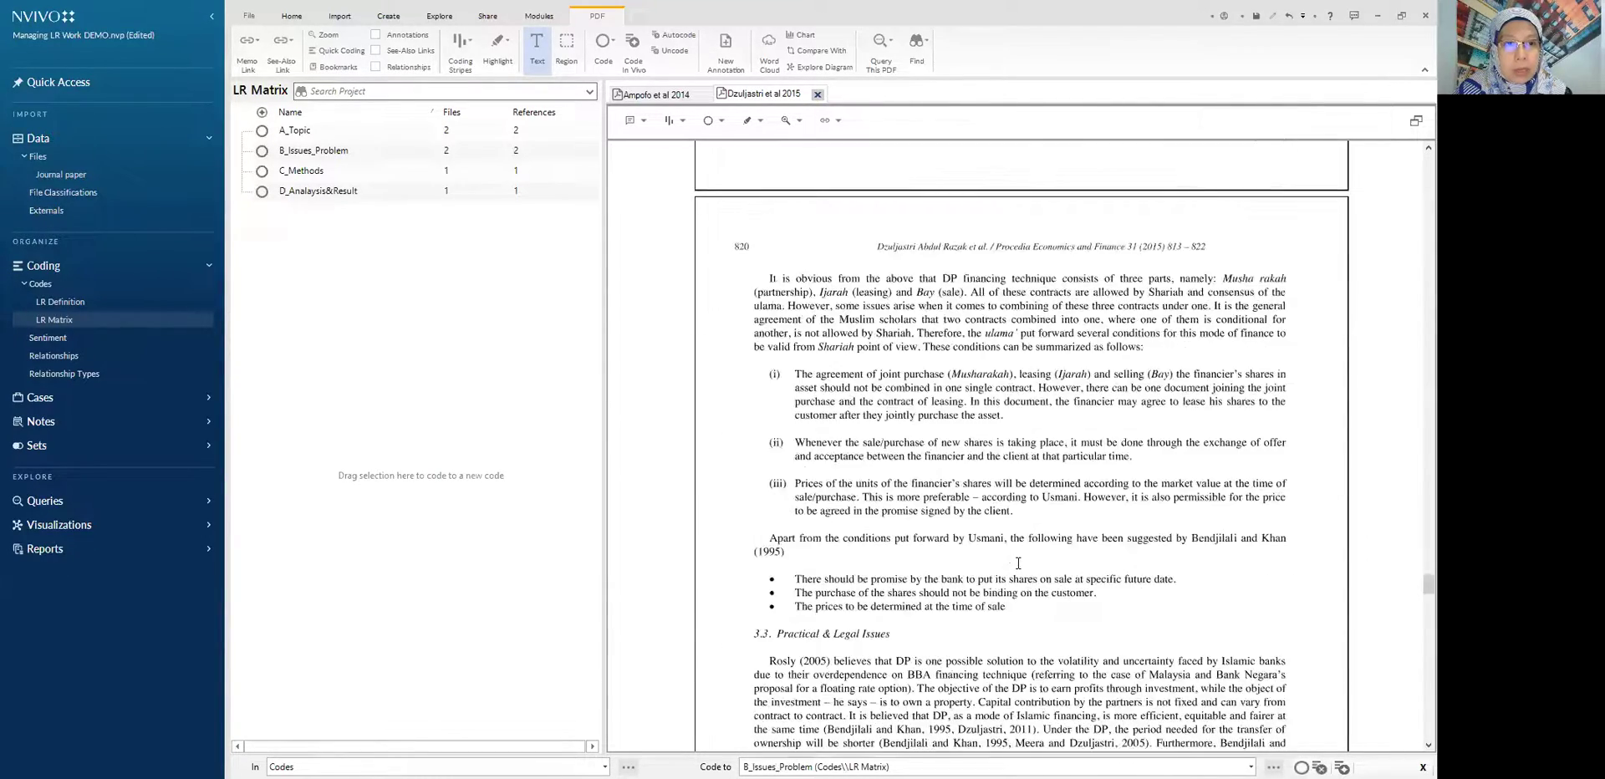
{"action": "scroll", "coordinate": [1018, 563], "scroll_direction": "up", "scroll_amount": 15}
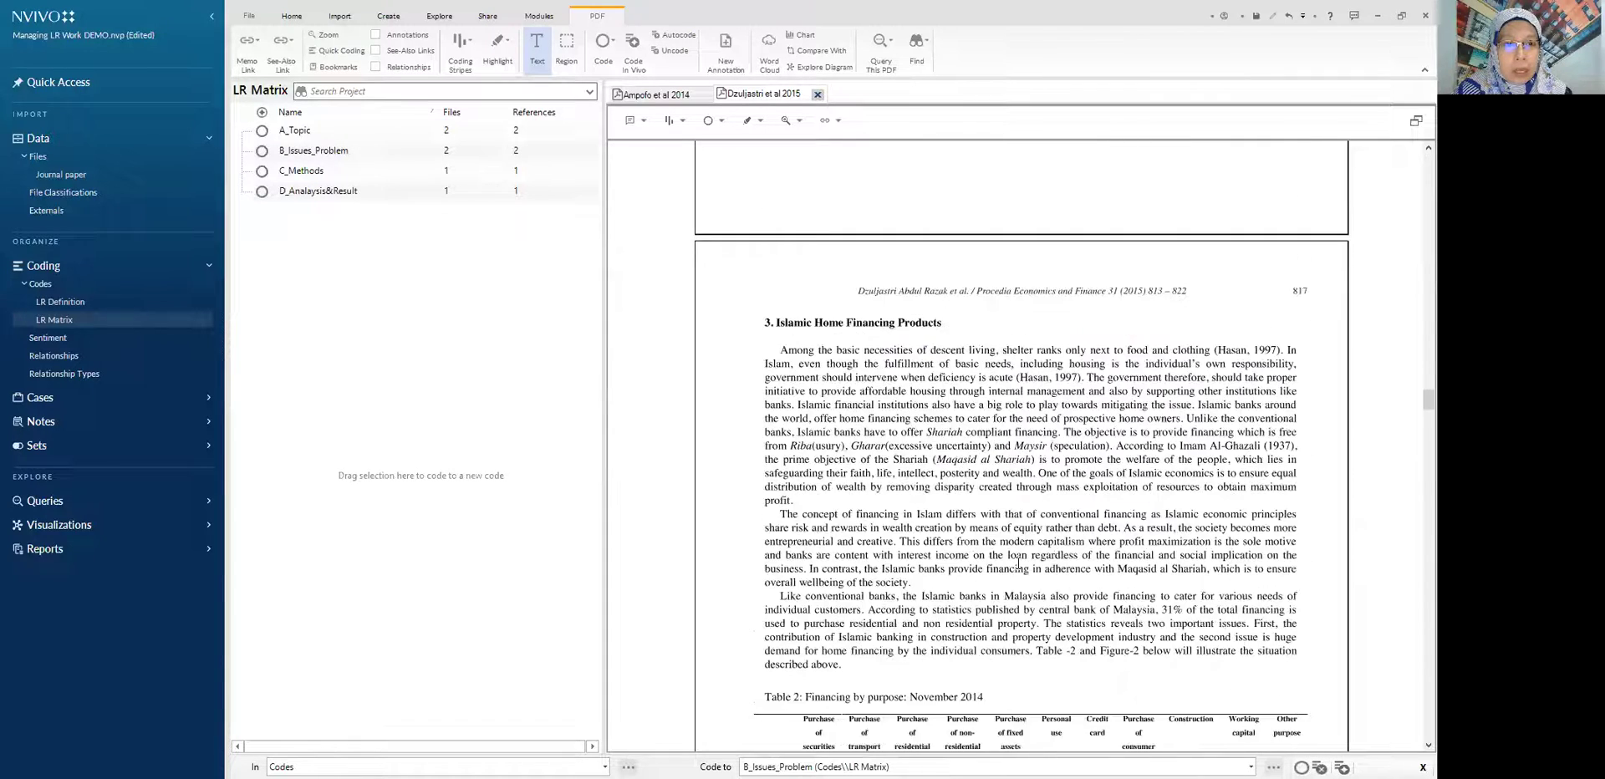
{"action": "scroll", "coordinate": [1018, 562], "scroll_direction": "up", "scroll_amount": 4}
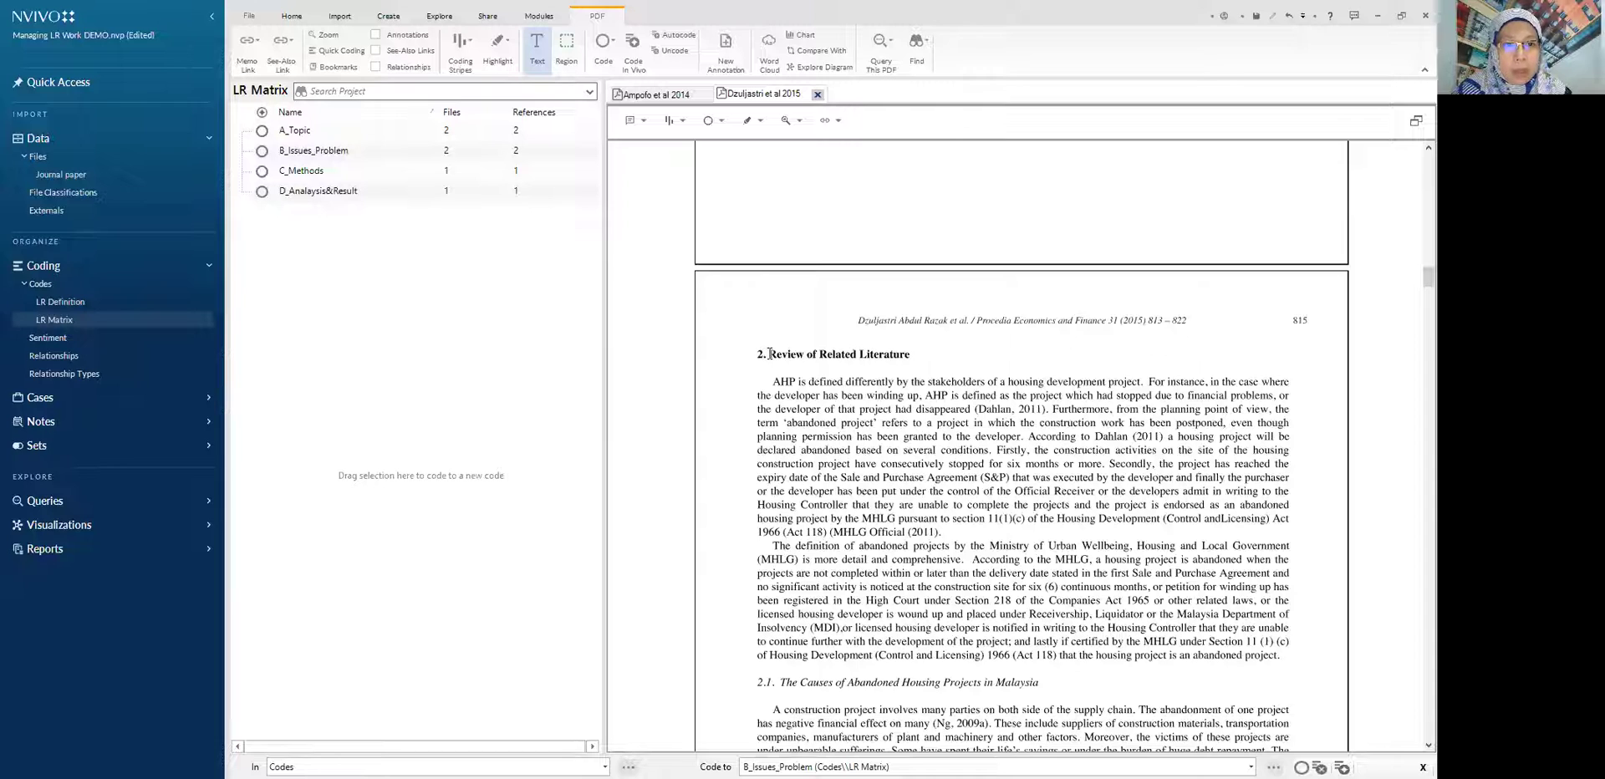
{"action": "left_click_drag", "start_coordinate": [768, 354], "coordinate": [430, 171]}
{"action": "scroll", "coordinate": [1060, 496], "scroll_direction": "down", "scroll_amount": 10}
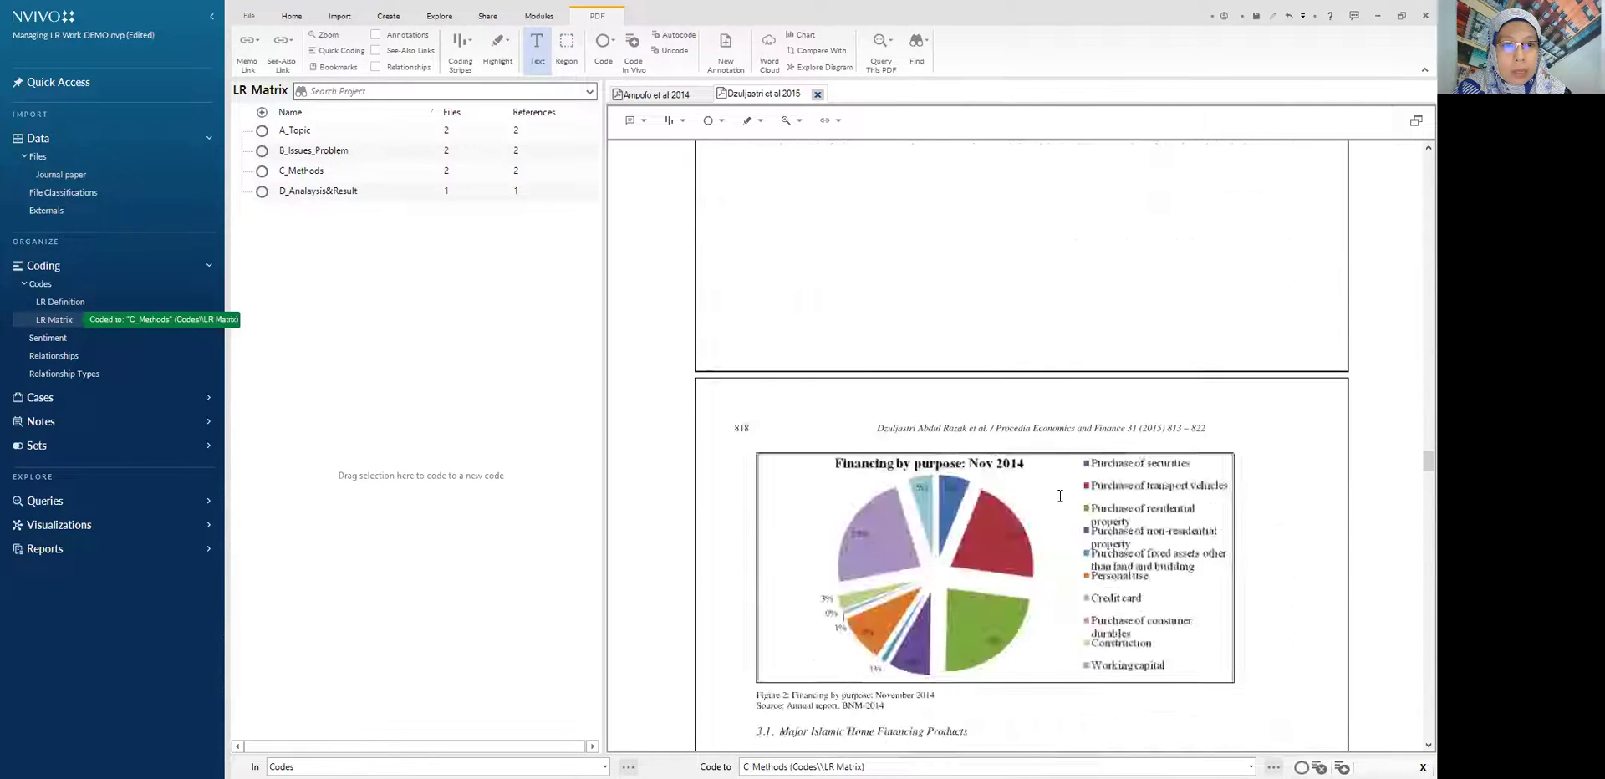
{"action": "scroll", "coordinate": [1060, 496], "scroll_direction": "down", "scroll_amount": 15}
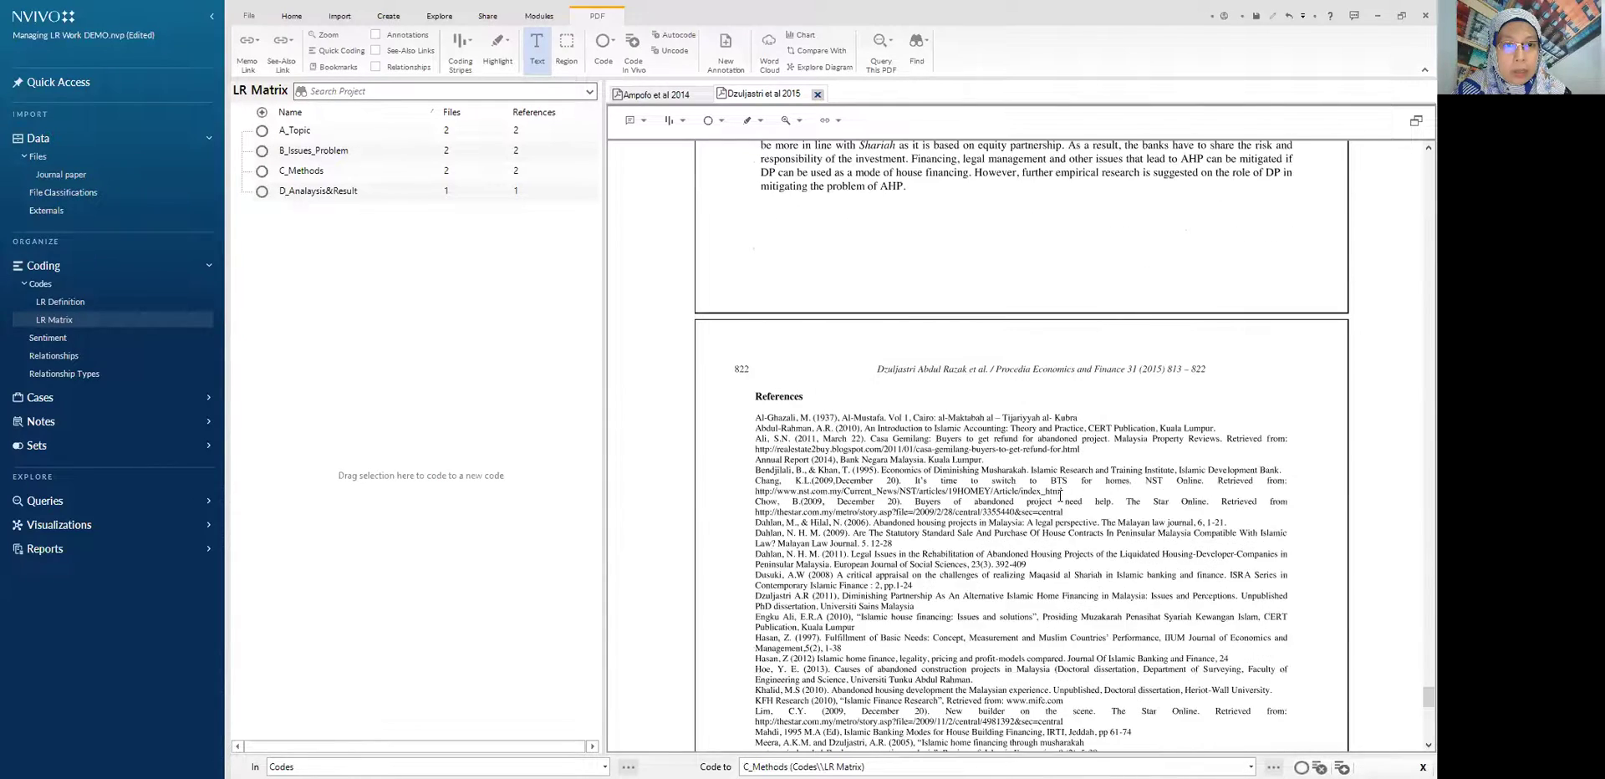
- Code the sentence on DP mitigating AHP to D_Analaysis&Result and close the Dzuljastri et al 2015 paper
{"action": "scroll", "coordinate": [1060, 495], "scroll_direction": "up", "scroll_amount": 5}
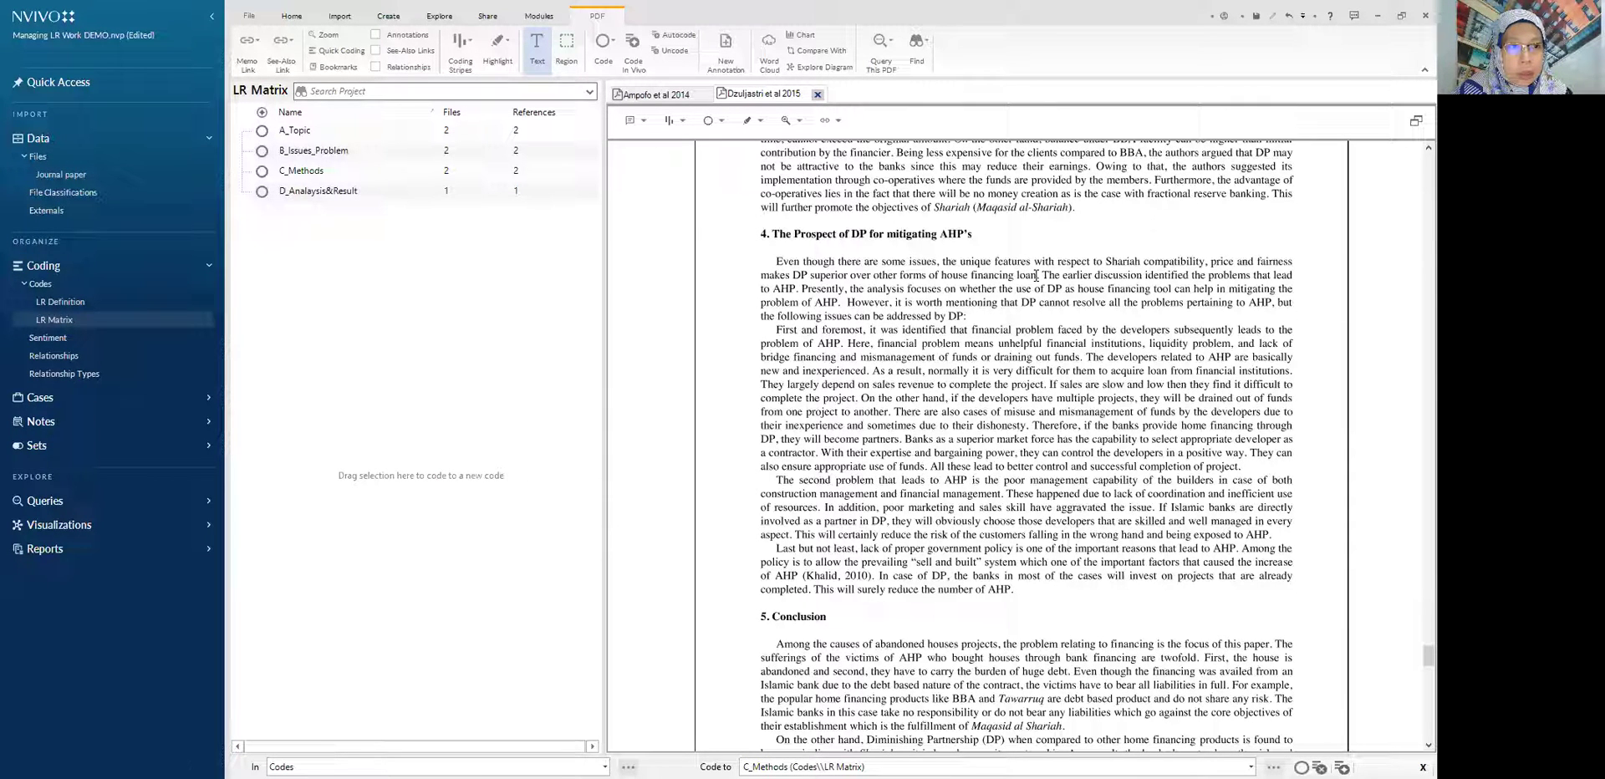
{"action": "left_click_drag", "start_coordinate": [1064, 289], "coordinate": [841, 303]}
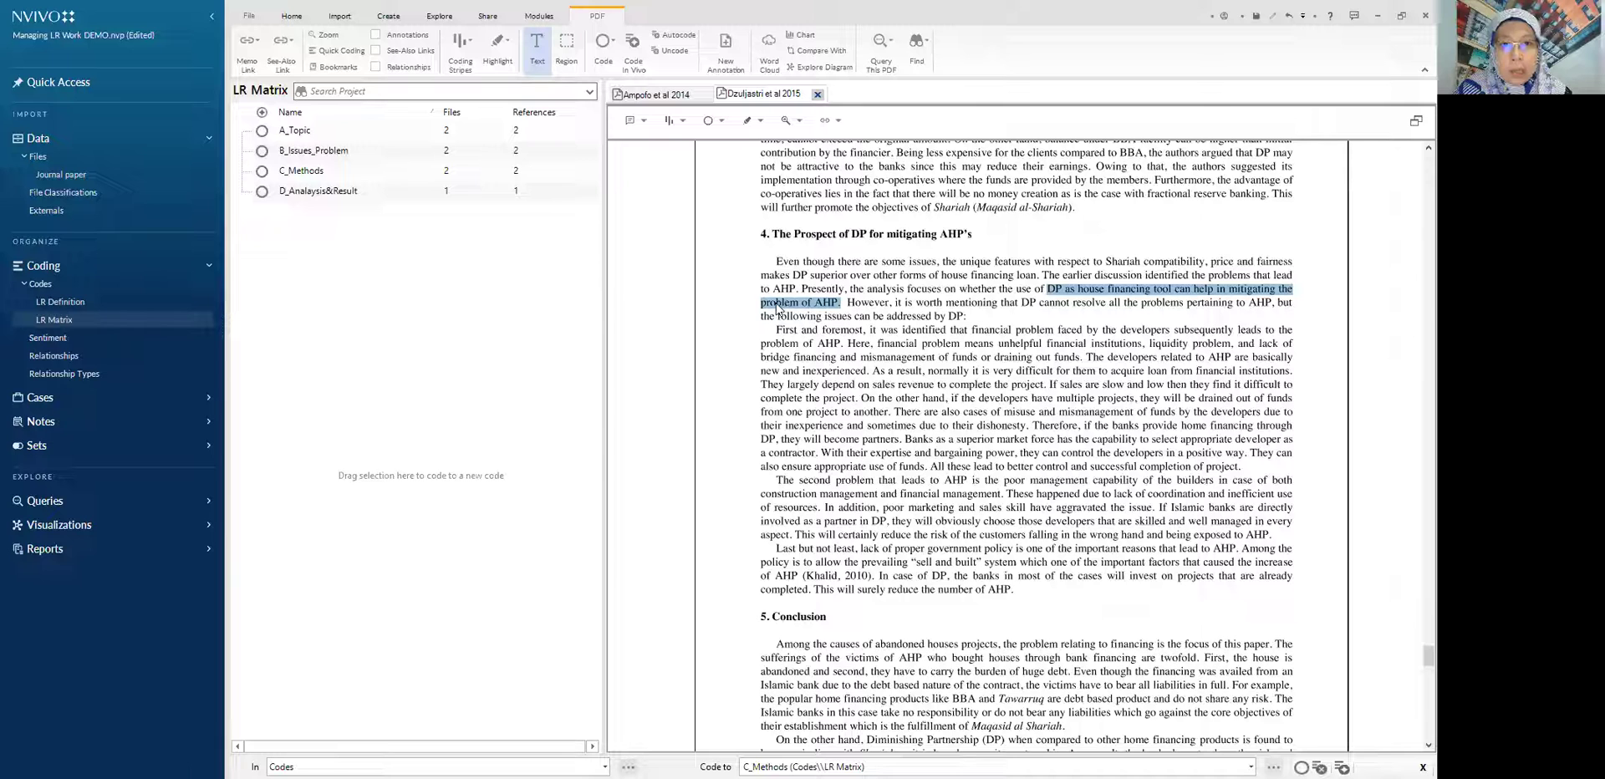
{"action": "left_click_drag", "start_coordinate": [776, 305], "coordinate": [331, 194]}
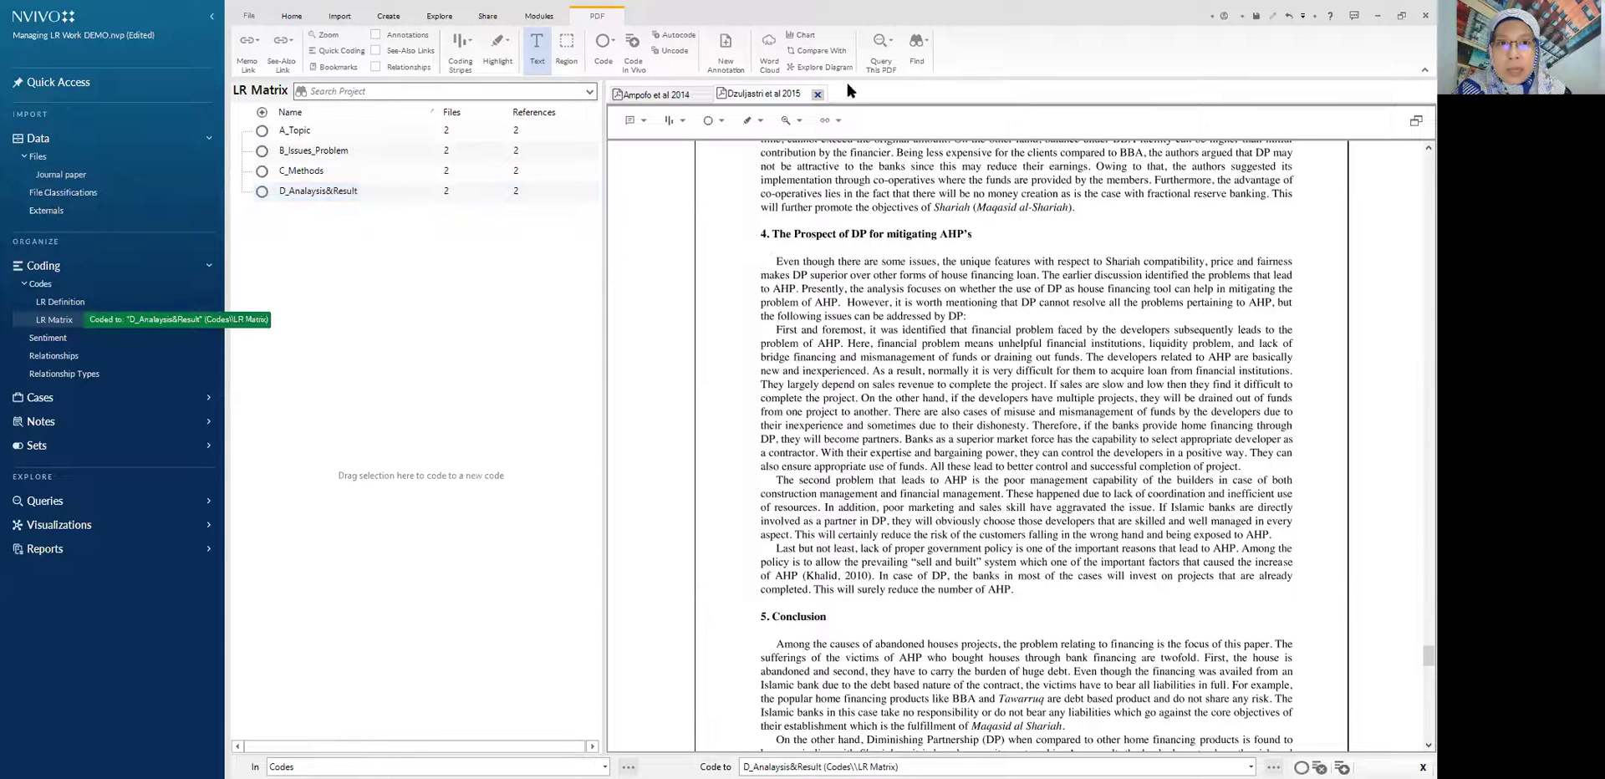
{"action": "left_click", "coordinate": [817, 94]}
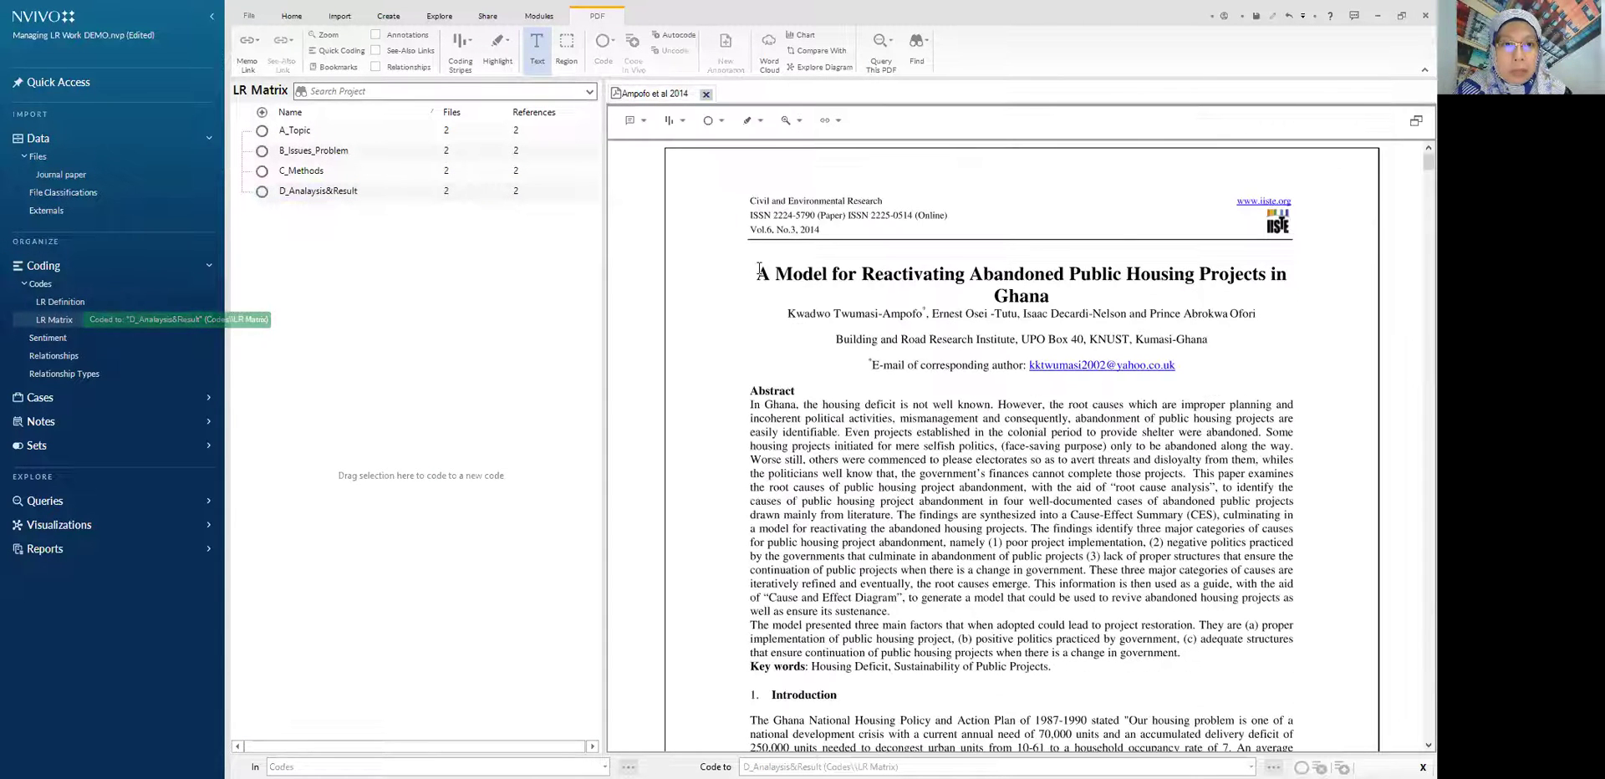
- Code the Ampofo et al 2014 title to A_Topic and its low-income housing passage to B_Issues_Problem
{"action": "left_click_drag", "start_coordinate": [758, 269], "coordinate": [399, 133]}
{"action": "scroll", "coordinate": [1087, 588], "scroll_direction": "down", "scroll_amount": 5}
{"action": "scroll", "coordinate": [1086, 588], "scroll_direction": "up", "scroll_amount": 3}
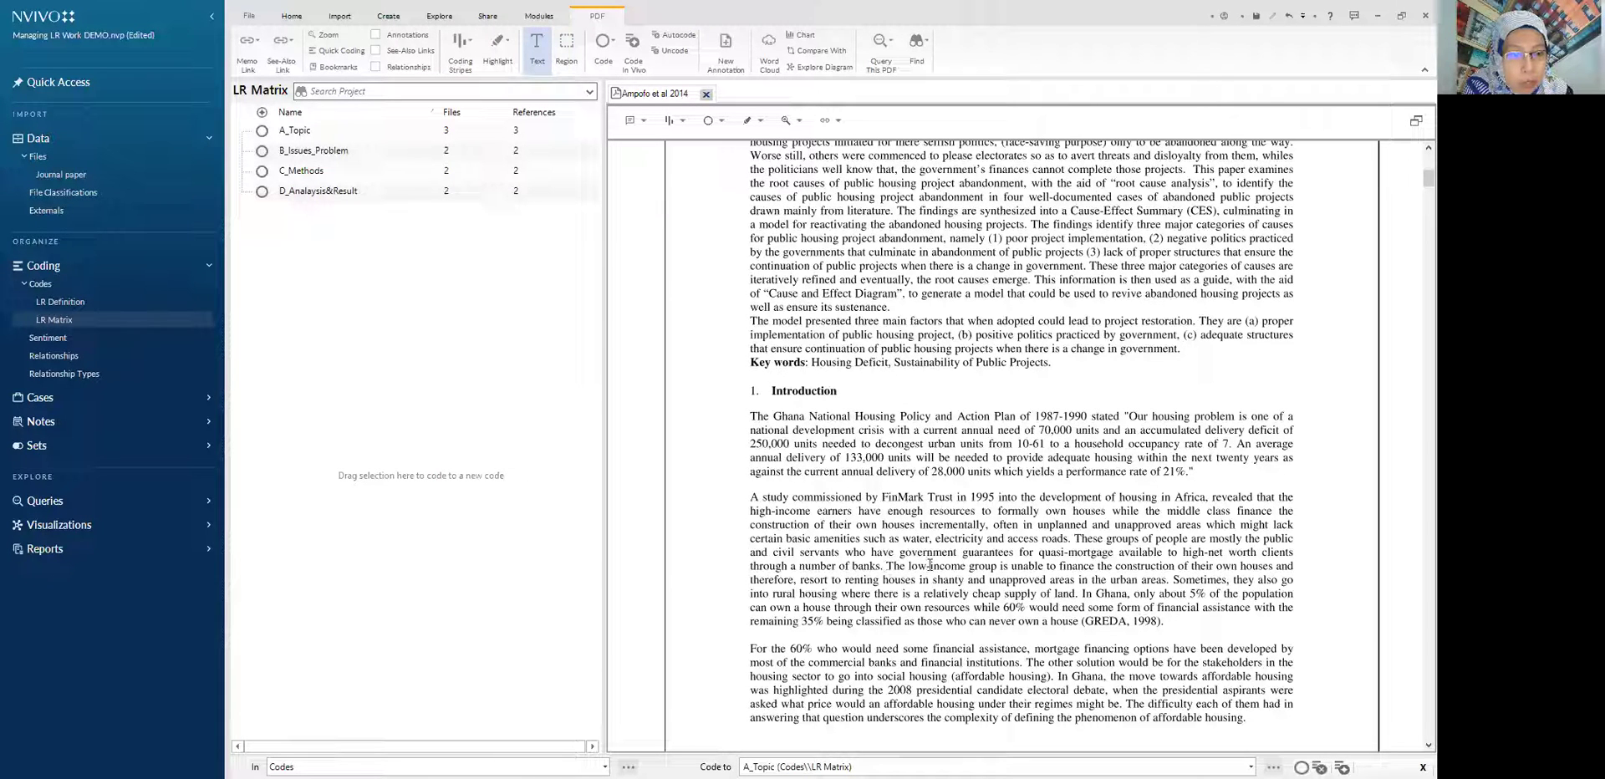
{"action": "left_click_drag", "start_coordinate": [886, 566], "coordinate": [1170, 579]}
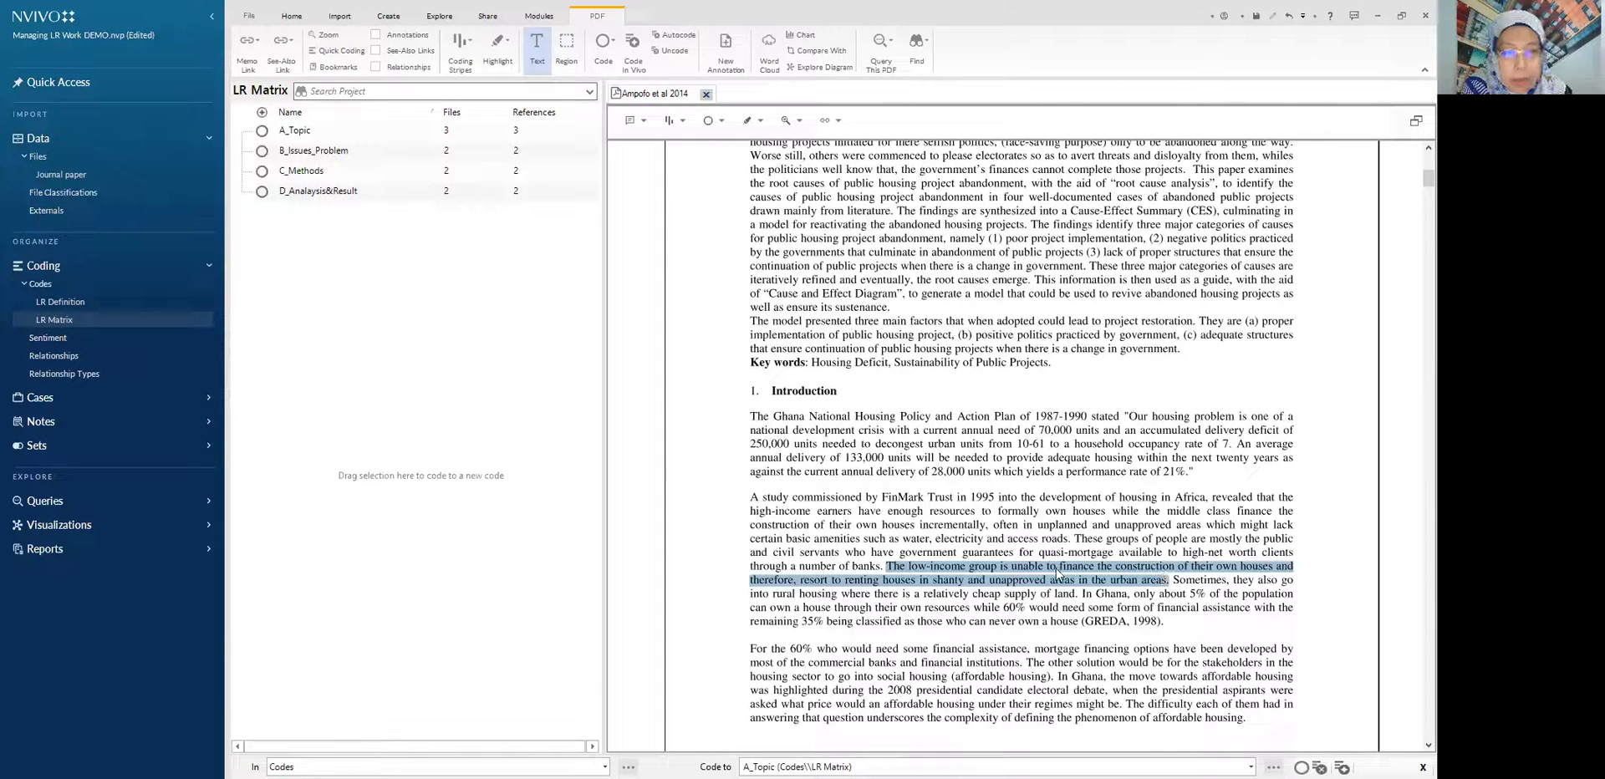
{"action": "left_click_drag", "start_coordinate": [1057, 574], "coordinate": [401, 147]}
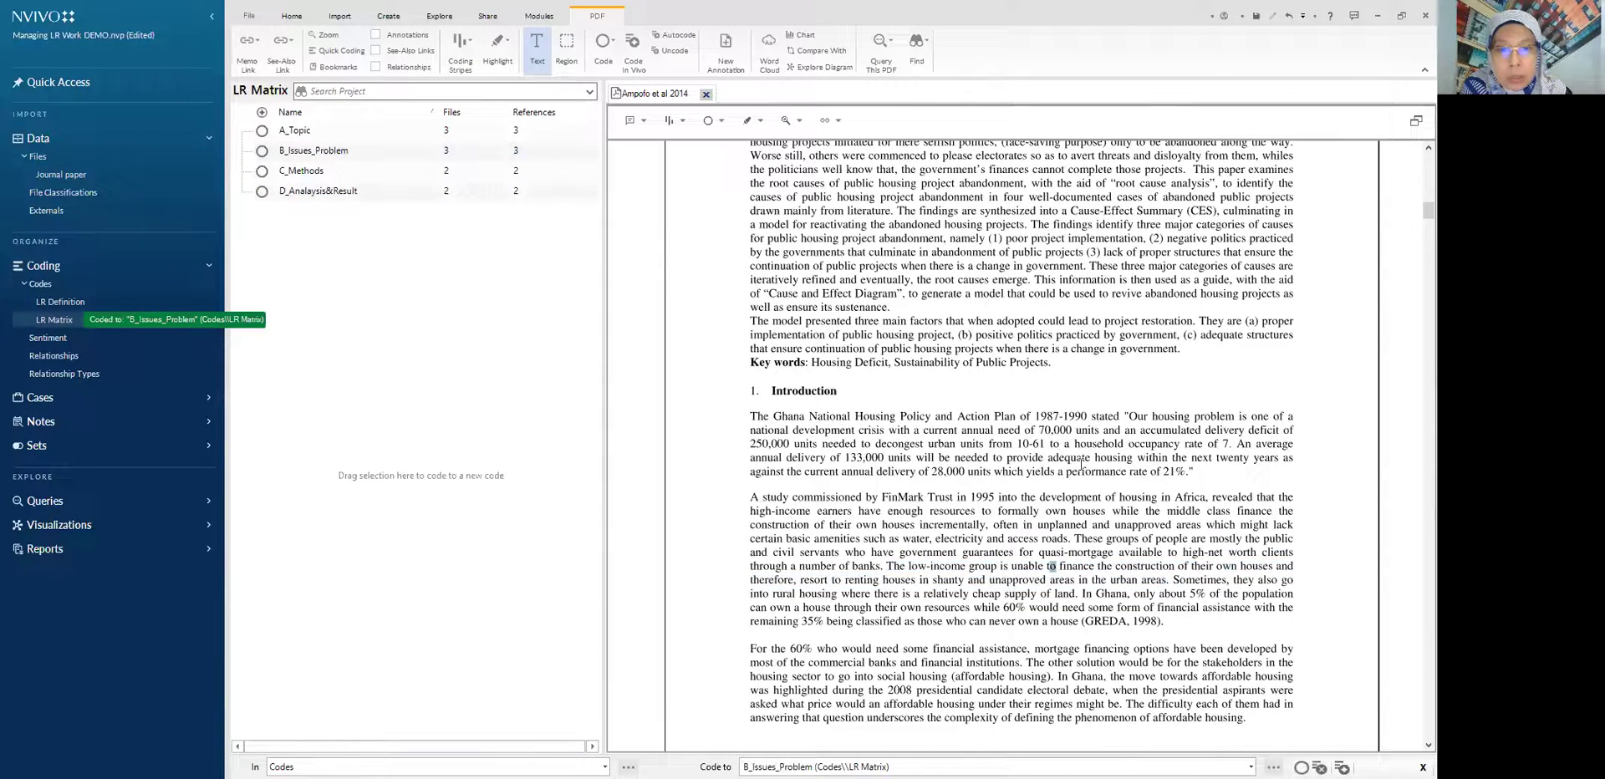
{"action": "scroll", "coordinate": [1081, 464], "scroll_direction": "down", "scroll_amount": 10}
{"action": "scroll", "coordinate": [909, 479], "scroll_direction": "down", "scroll_amount": 15}
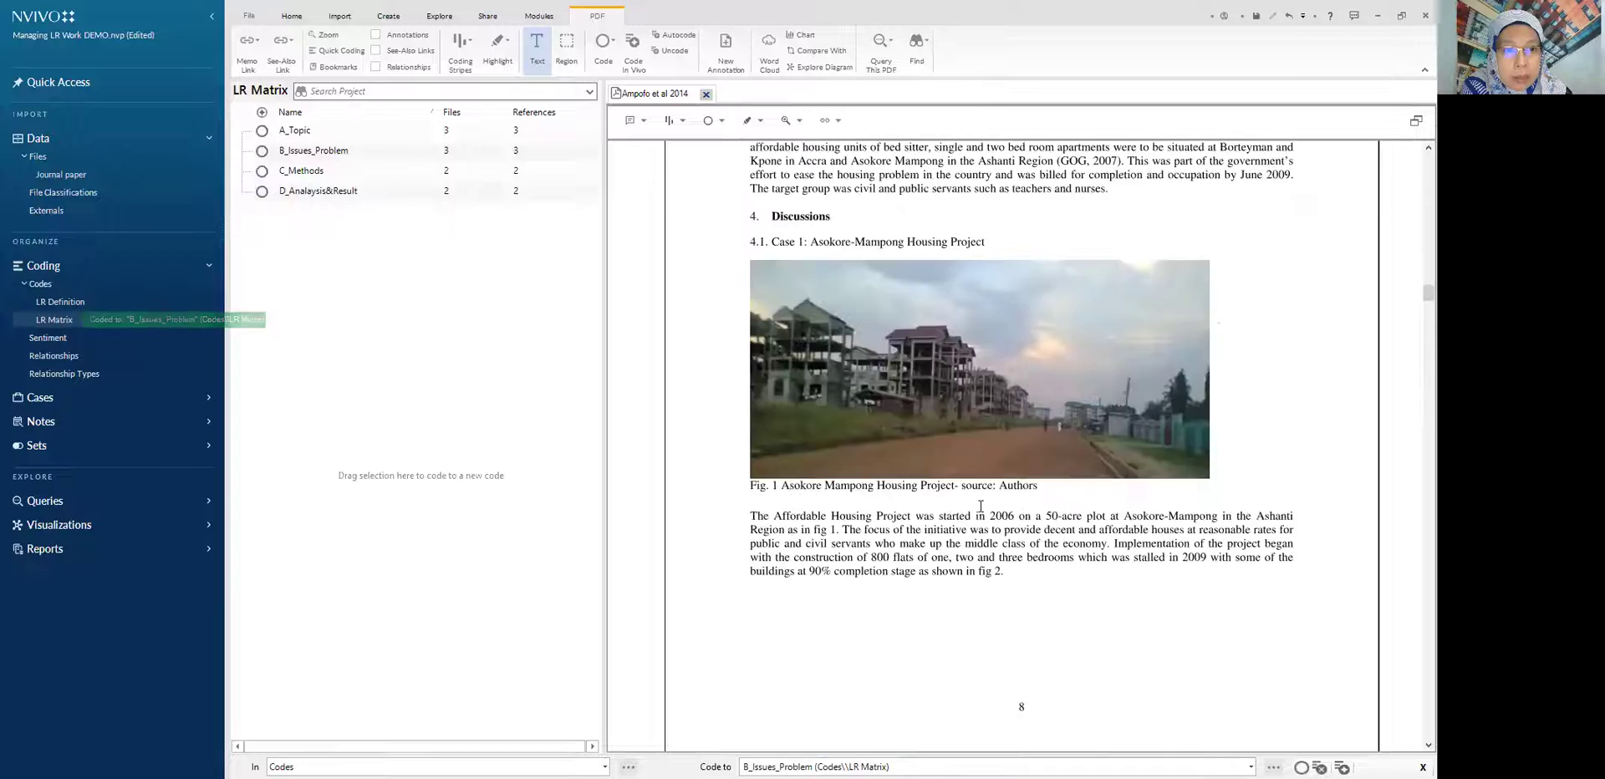
{"action": "scroll", "coordinate": [980, 506], "scroll_direction": "down", "scroll_amount": 20}
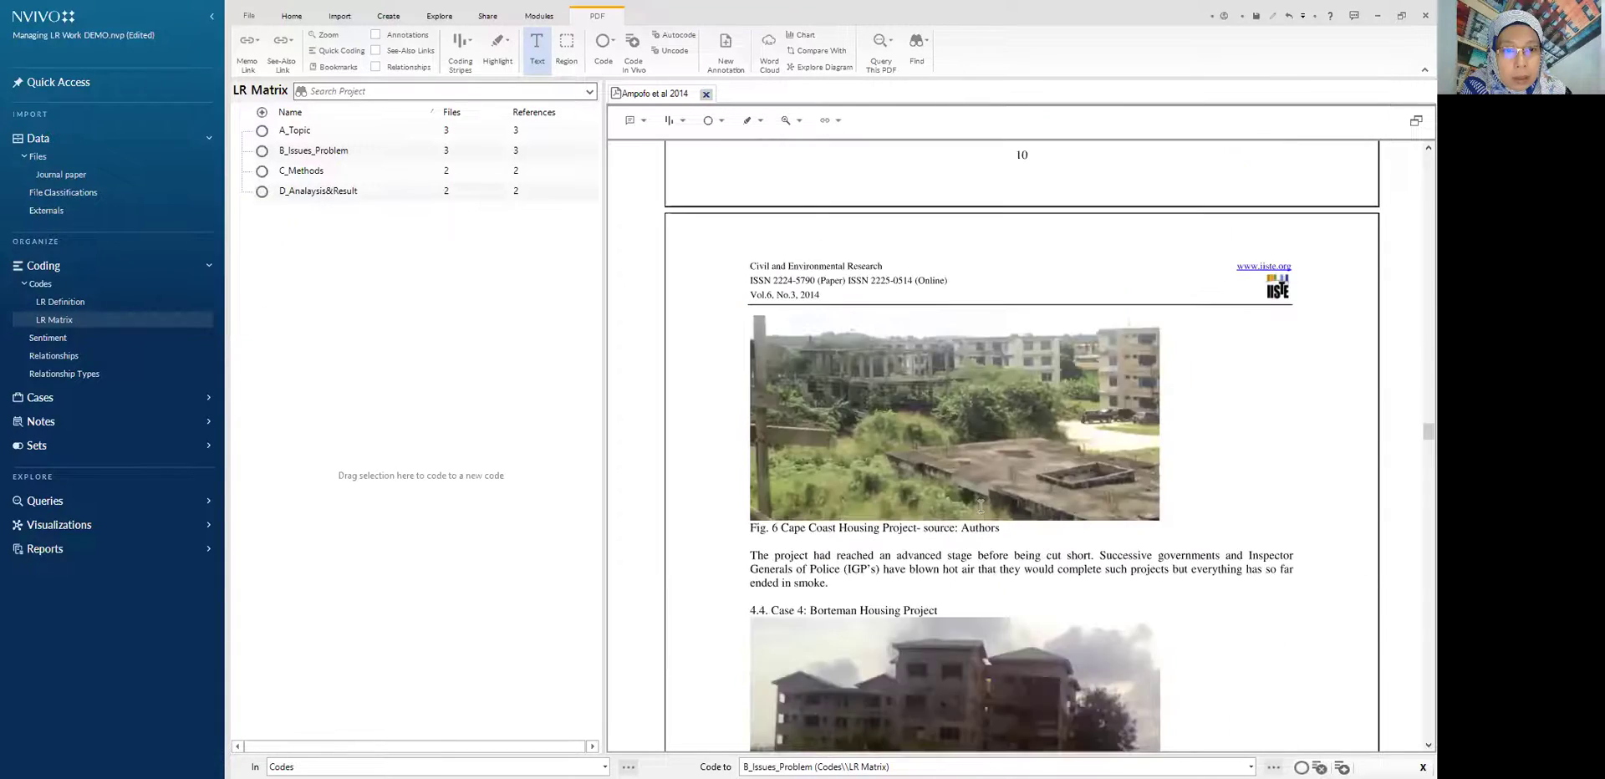
{"action": "scroll", "coordinate": [980, 506], "scroll_direction": "down", "scroll_amount": 4}
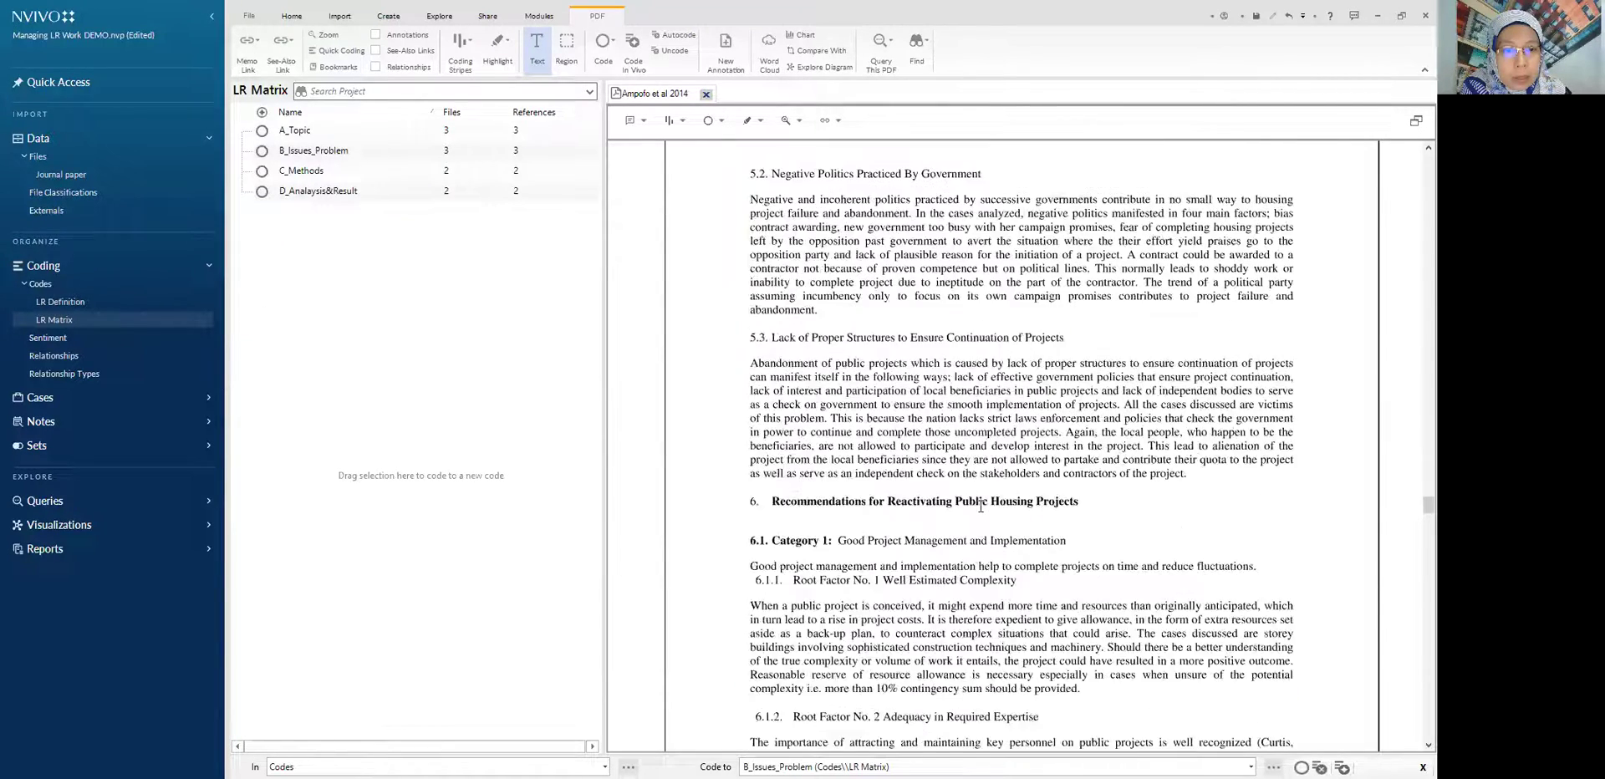
{"action": "scroll", "coordinate": [981, 507], "scroll_direction": "up", "scroll_amount": 20}
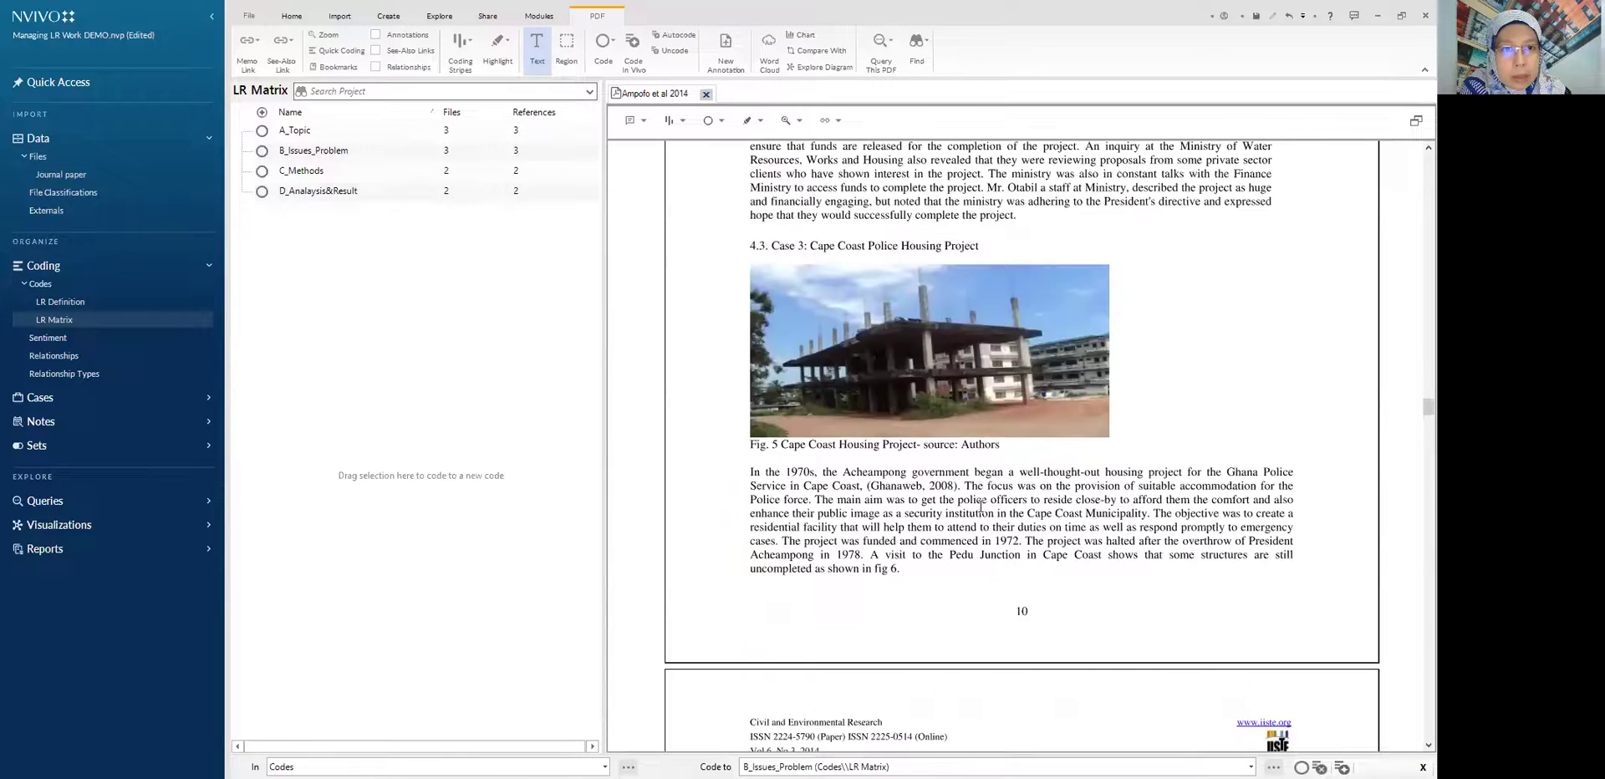
{"action": "scroll", "coordinate": [980, 506], "scroll_direction": "up", "scroll_amount": 20}
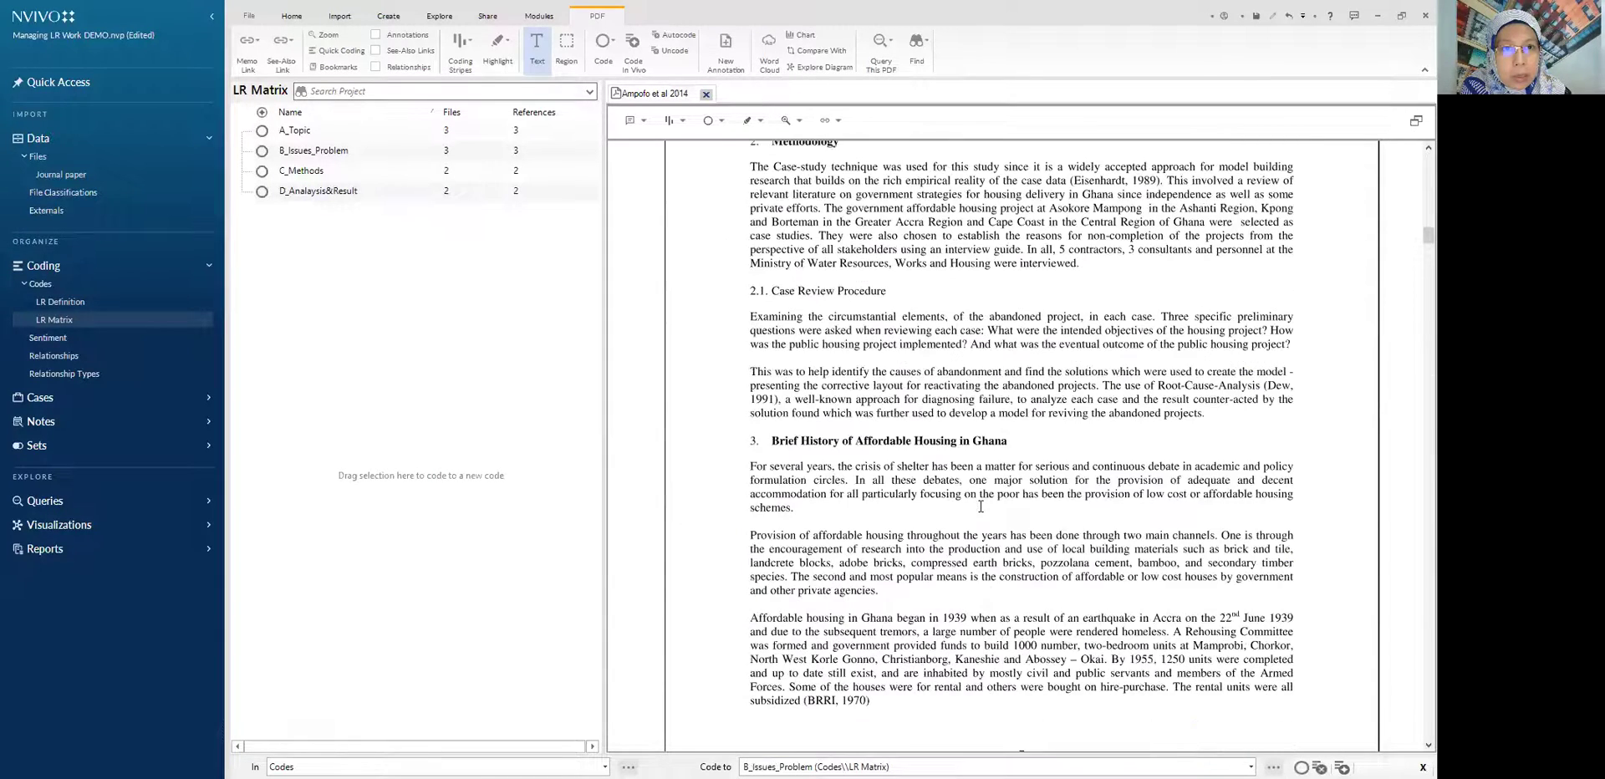
{"action": "scroll", "coordinate": [980, 507], "scroll_direction": "up", "scroll_amount": 8}
{"action": "scroll", "coordinate": [981, 506], "scroll_direction": "down", "scroll_amount": 9}
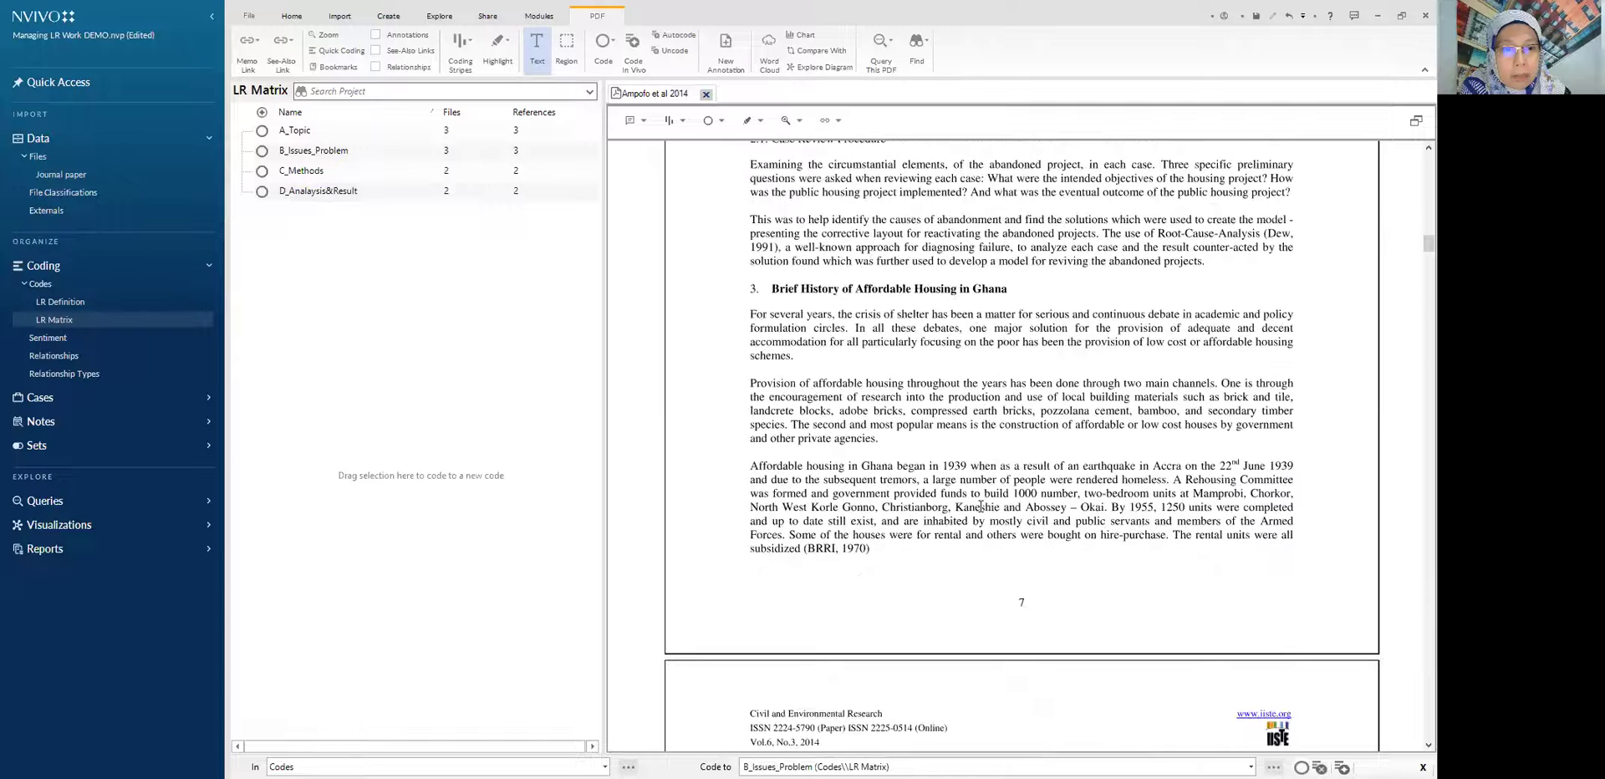
{"action": "scroll", "coordinate": [981, 506], "scroll_direction": "down", "scroll_amount": 6}
{"action": "scroll", "coordinate": [981, 506], "scroll_direction": "down", "scroll_amount": 6}
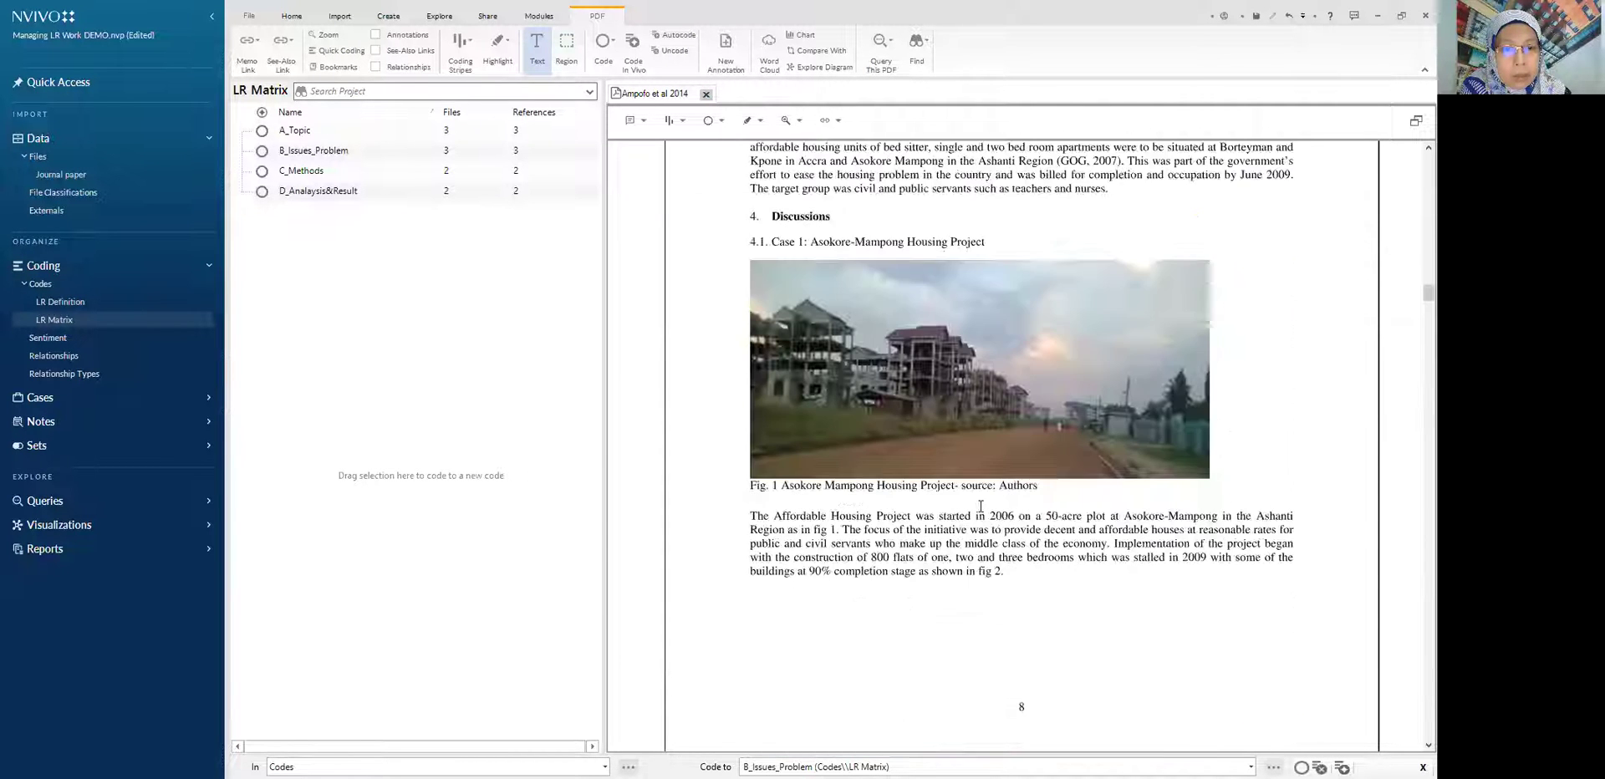
{"action": "scroll", "coordinate": [981, 507], "scroll_direction": "down", "scroll_amount": 2}
{"action": "scroll", "coordinate": [980, 506], "scroll_direction": "down", "scroll_amount": 9}
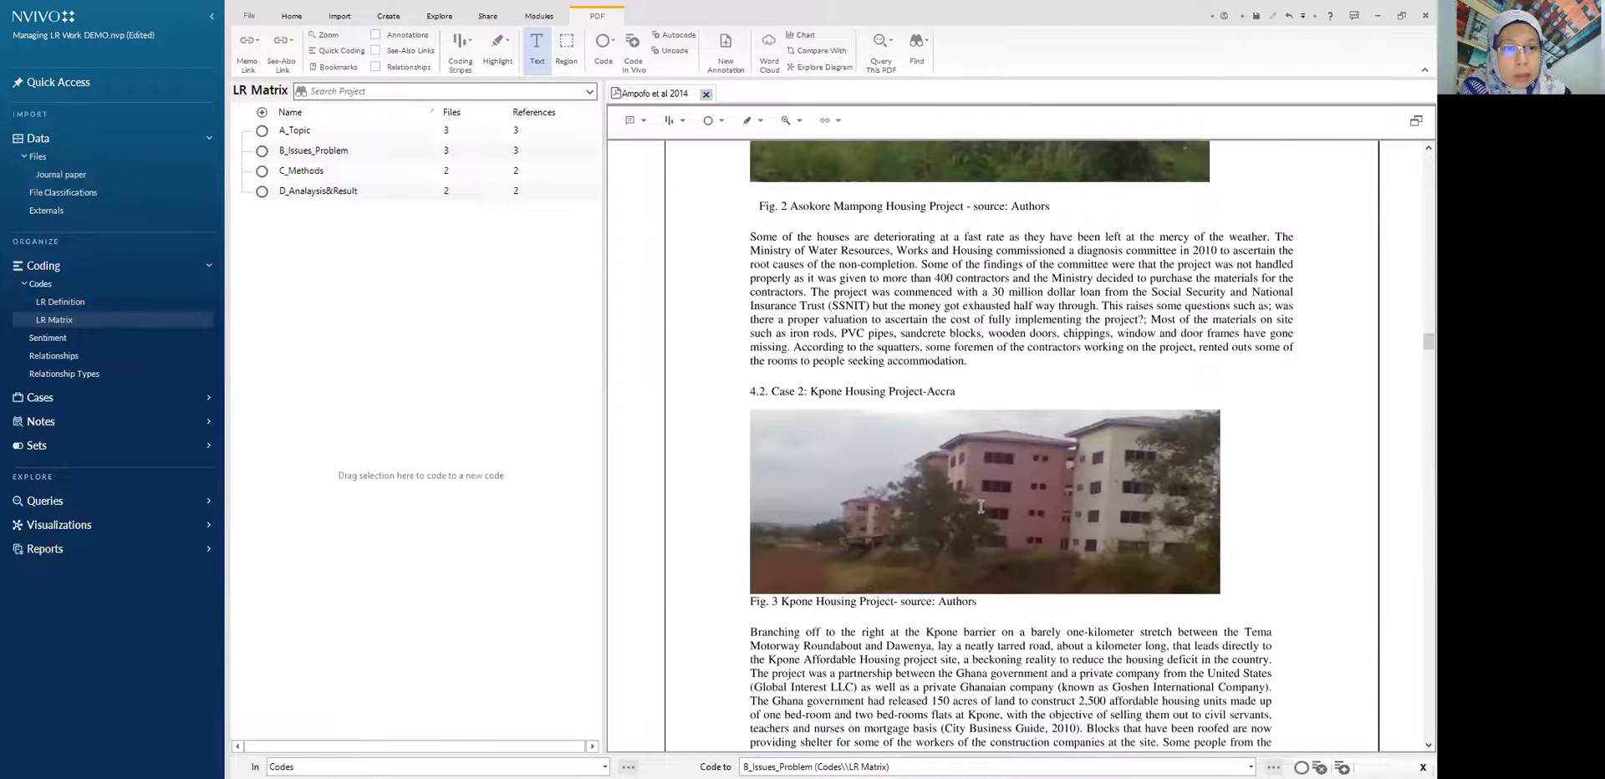
{"action": "scroll", "coordinate": [981, 507], "scroll_direction": "down", "scroll_amount": 14}
{"action": "scroll", "coordinate": [980, 507], "scroll_direction": "down", "scroll_amount": 4}
{"action": "scroll", "coordinate": [980, 506], "scroll_direction": "down", "scroll_amount": 15}
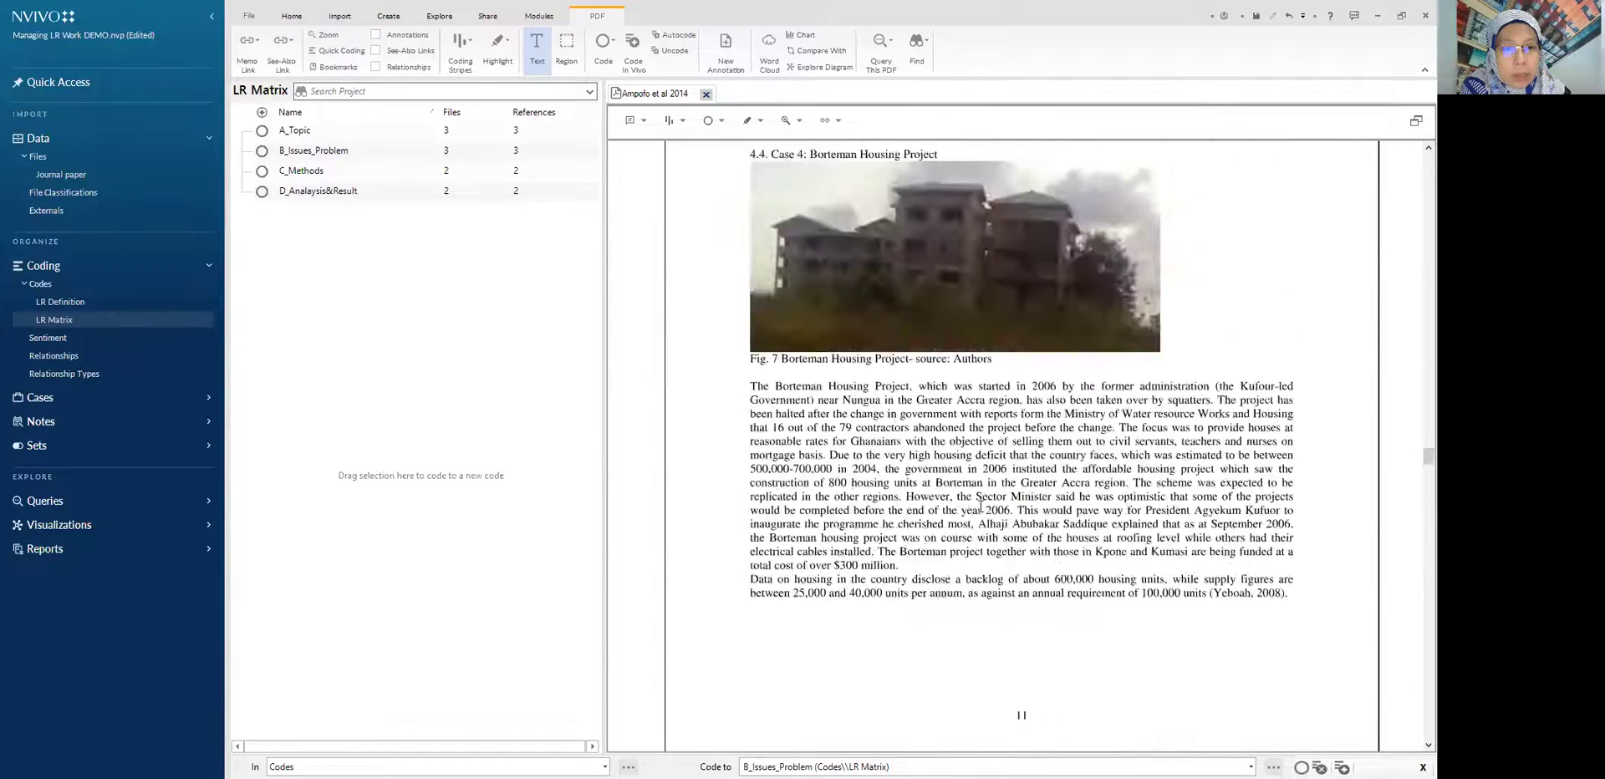
{"action": "scroll", "coordinate": [980, 506], "scroll_direction": "down", "scroll_amount": 6}
{"action": "scroll", "coordinate": [980, 506], "scroll_direction": "down", "scroll_amount": 20}
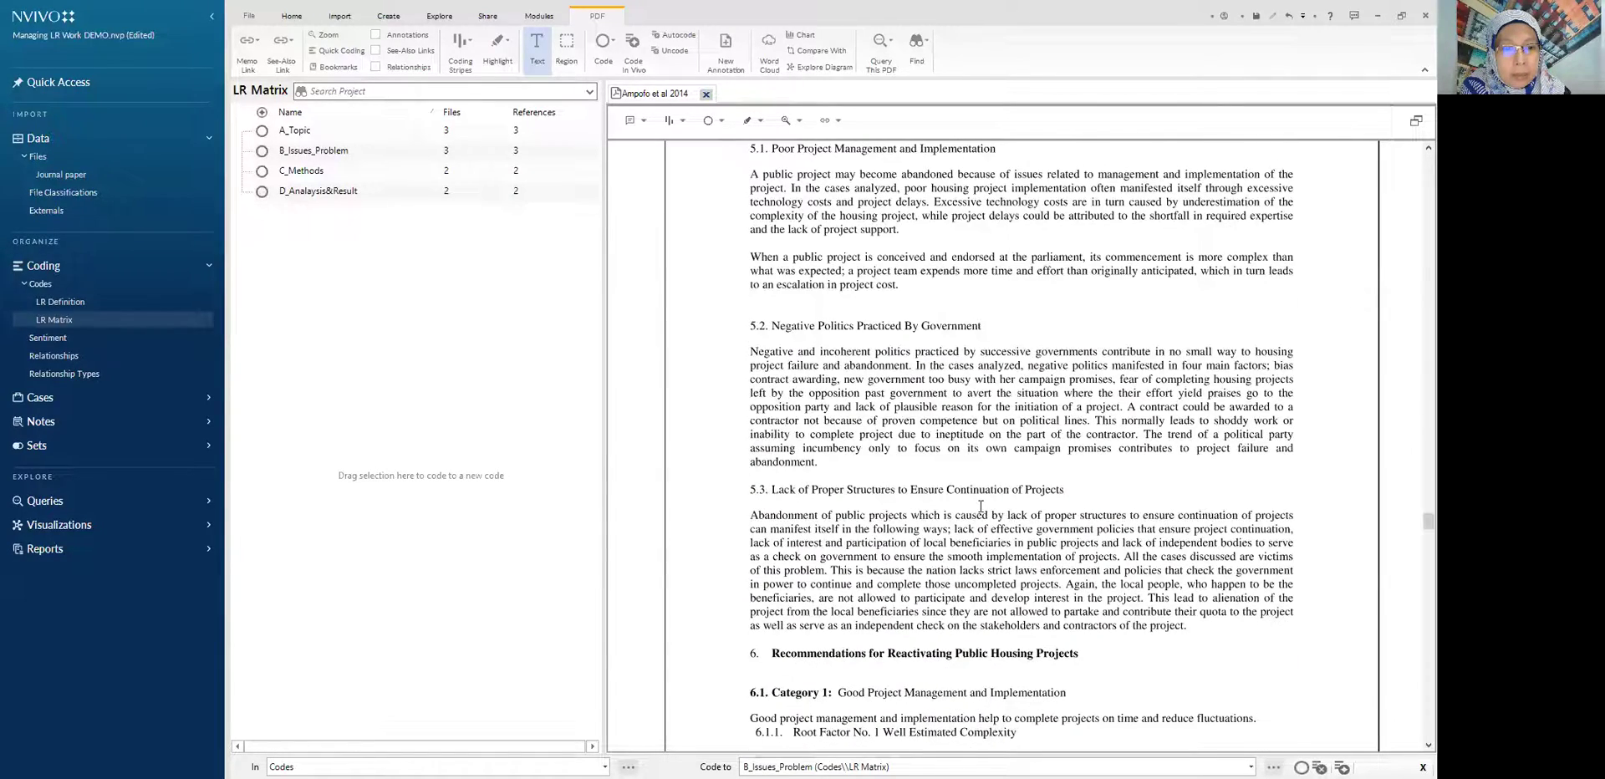
{"action": "scroll", "coordinate": [980, 507], "scroll_direction": "down", "scroll_amount": 20}
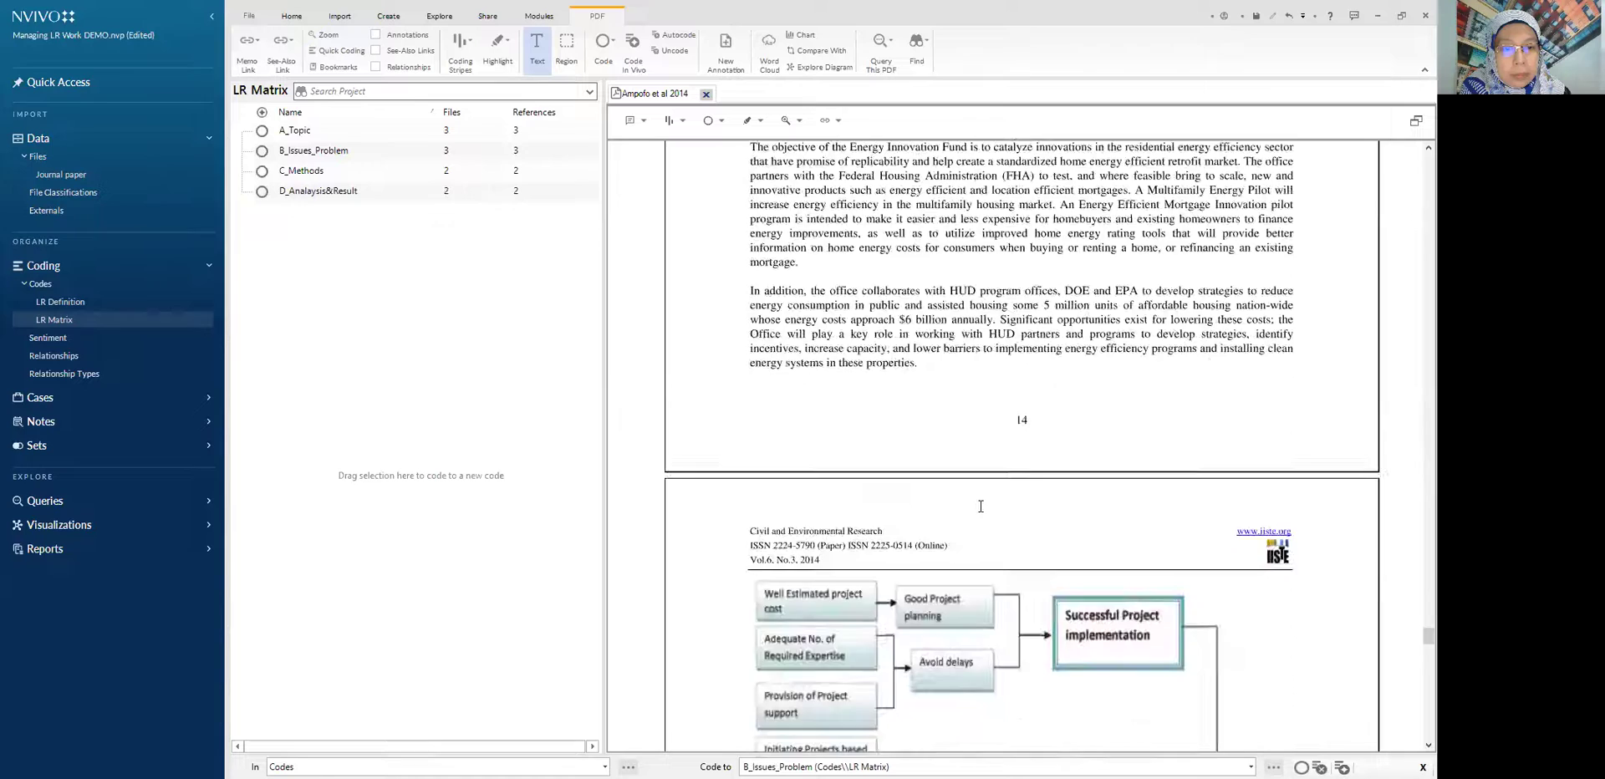
{"action": "scroll", "coordinate": [980, 507], "scroll_direction": "up", "scroll_amount": 10}
{"action": "scroll", "coordinate": [981, 506], "scroll_direction": "down", "scroll_amount": 3}
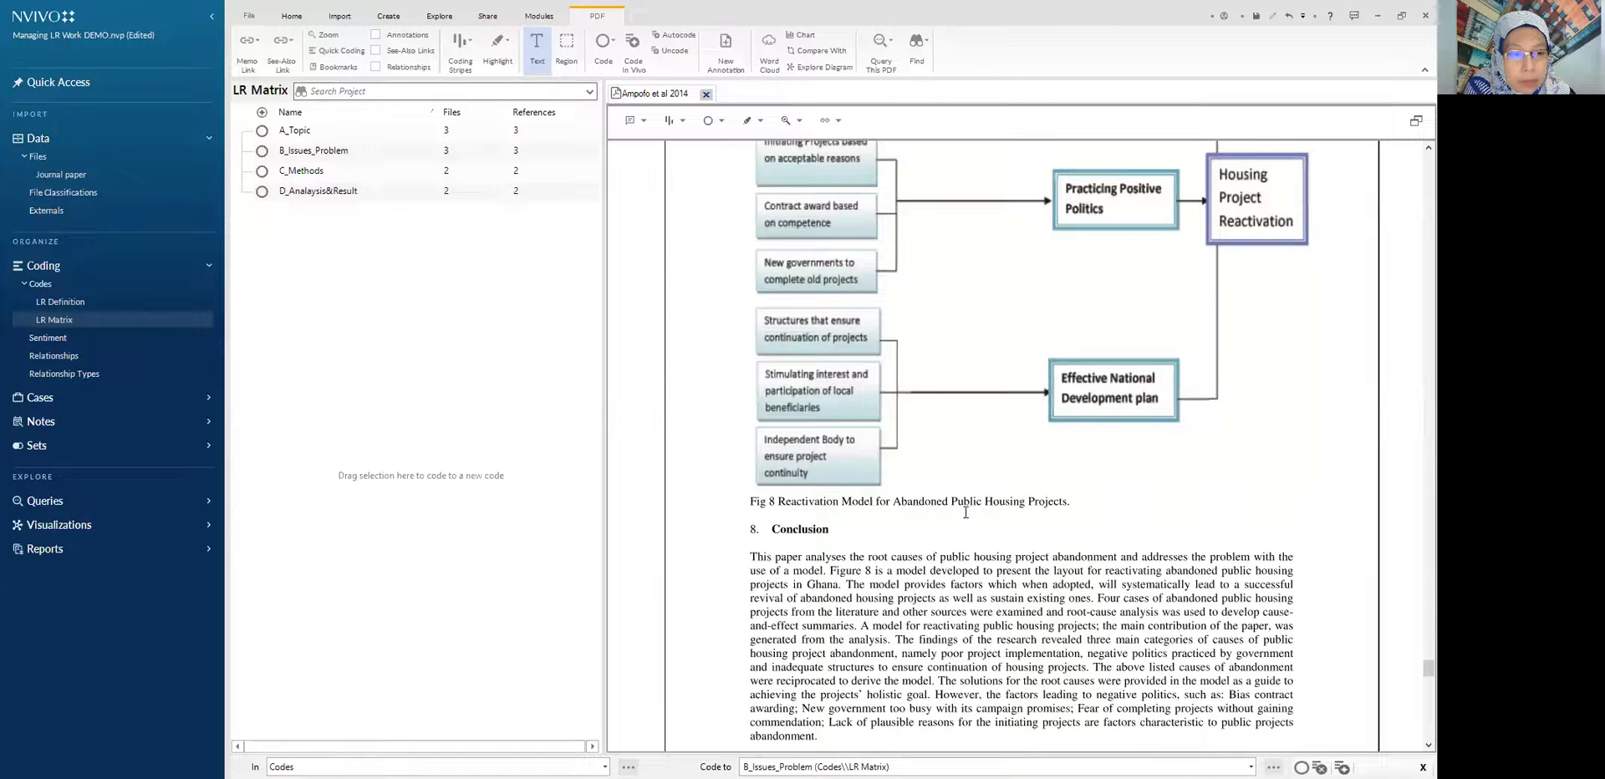
{"action": "scroll", "coordinate": [969, 550], "scroll_direction": "up", "scroll_amount": 14}
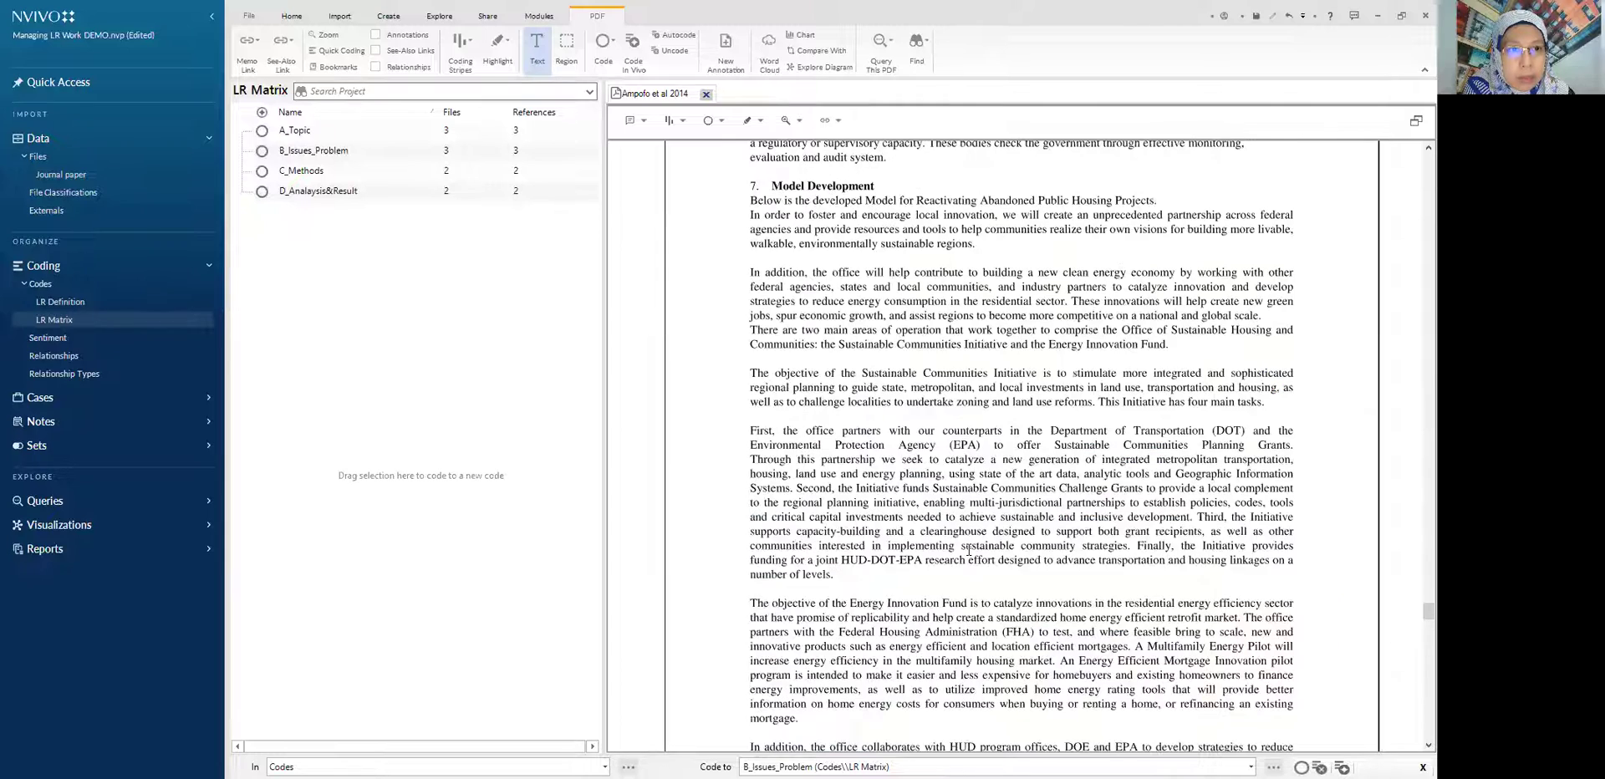
{"action": "scroll", "coordinate": [969, 549], "scroll_direction": "up", "scroll_amount": 12}
{"action": "scroll", "coordinate": [969, 549], "scroll_direction": "up", "scroll_amount": 20}
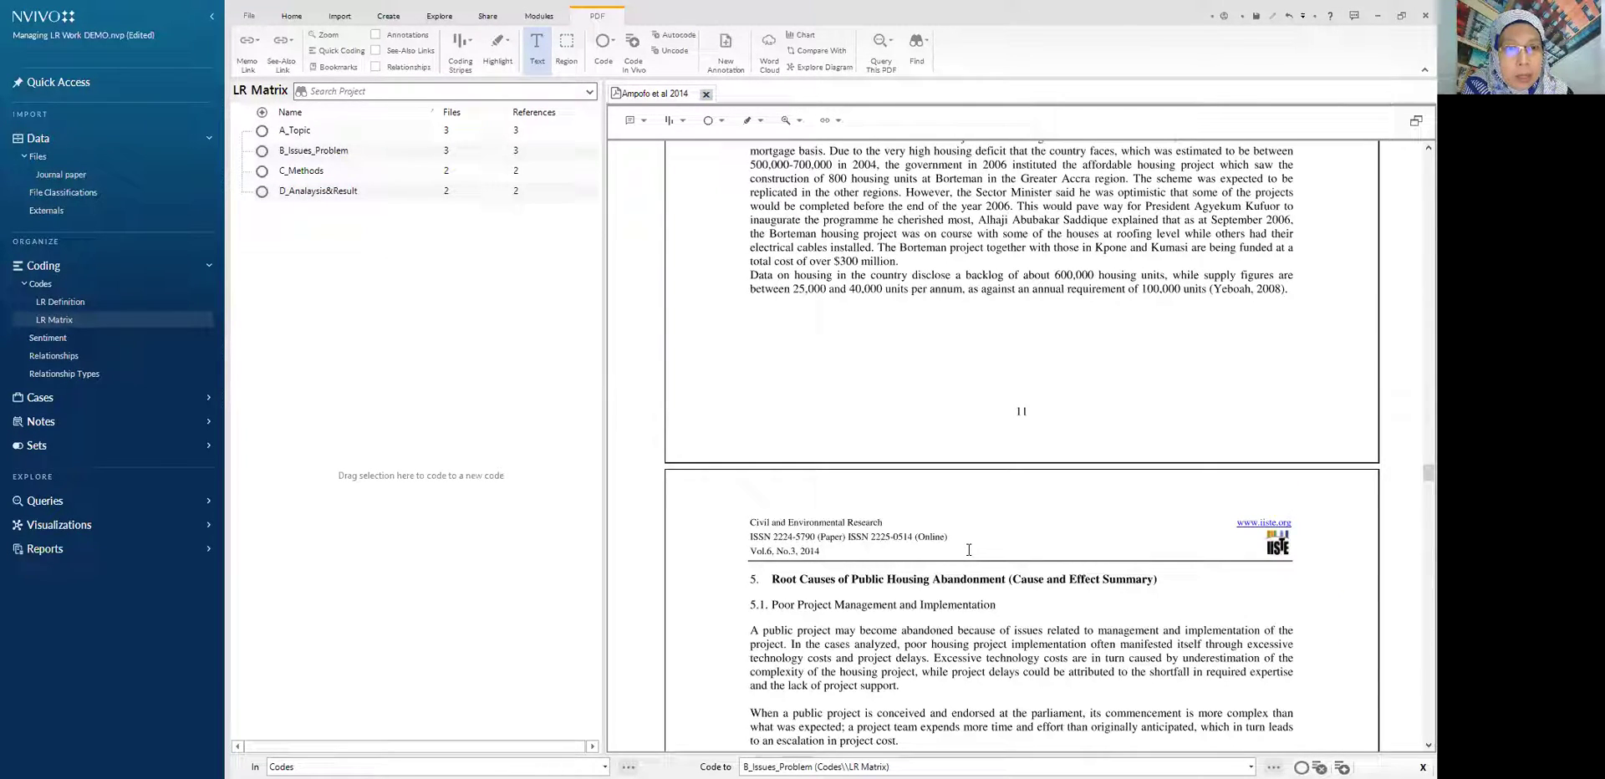
{"action": "scroll", "coordinate": [994, 630], "scroll_direction": "up", "scroll_amount": 20}
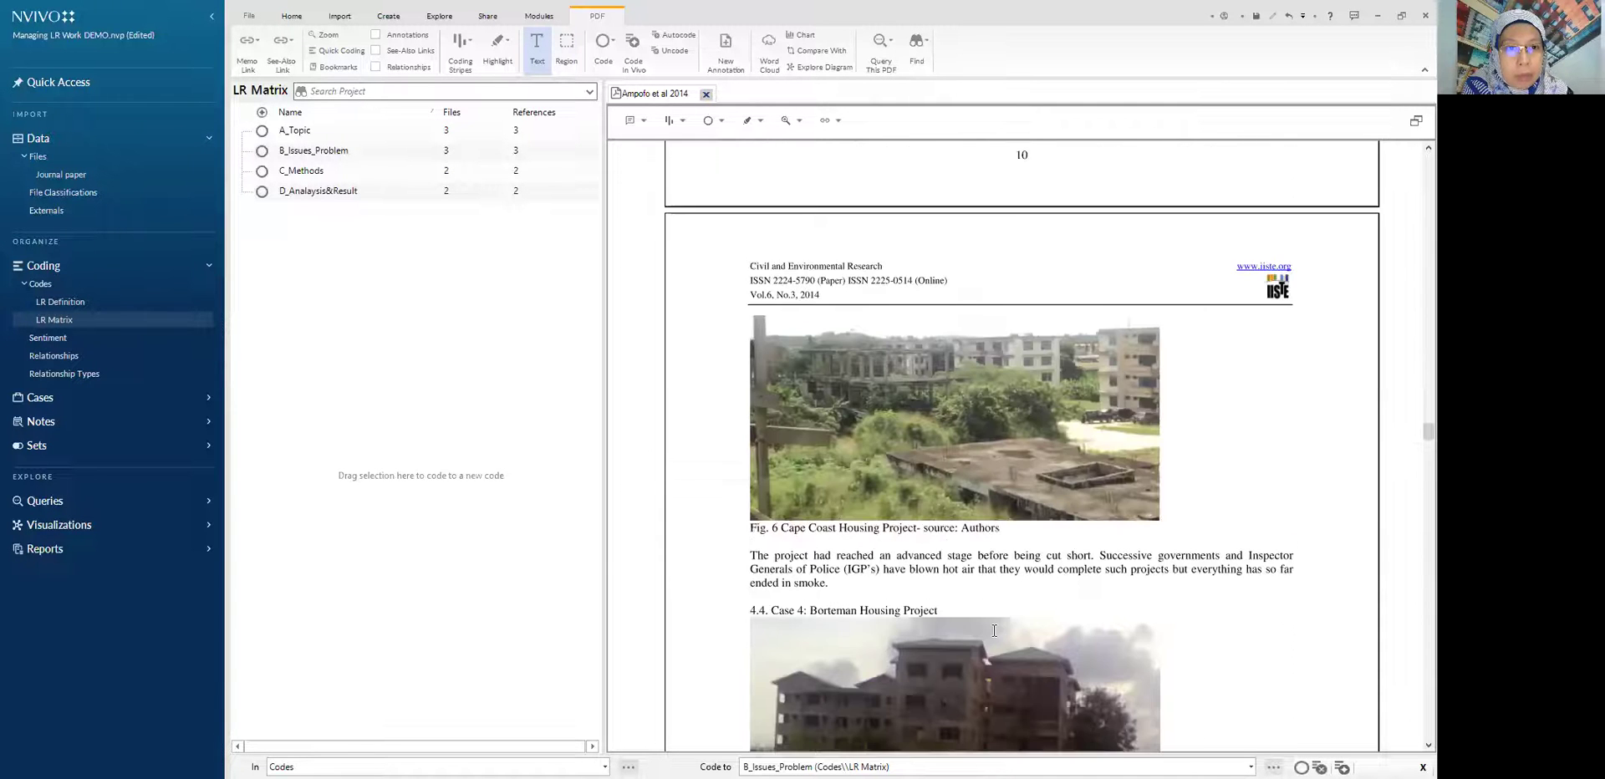
{"action": "scroll", "coordinate": [994, 630], "scroll_direction": "up", "scroll_amount": 20}
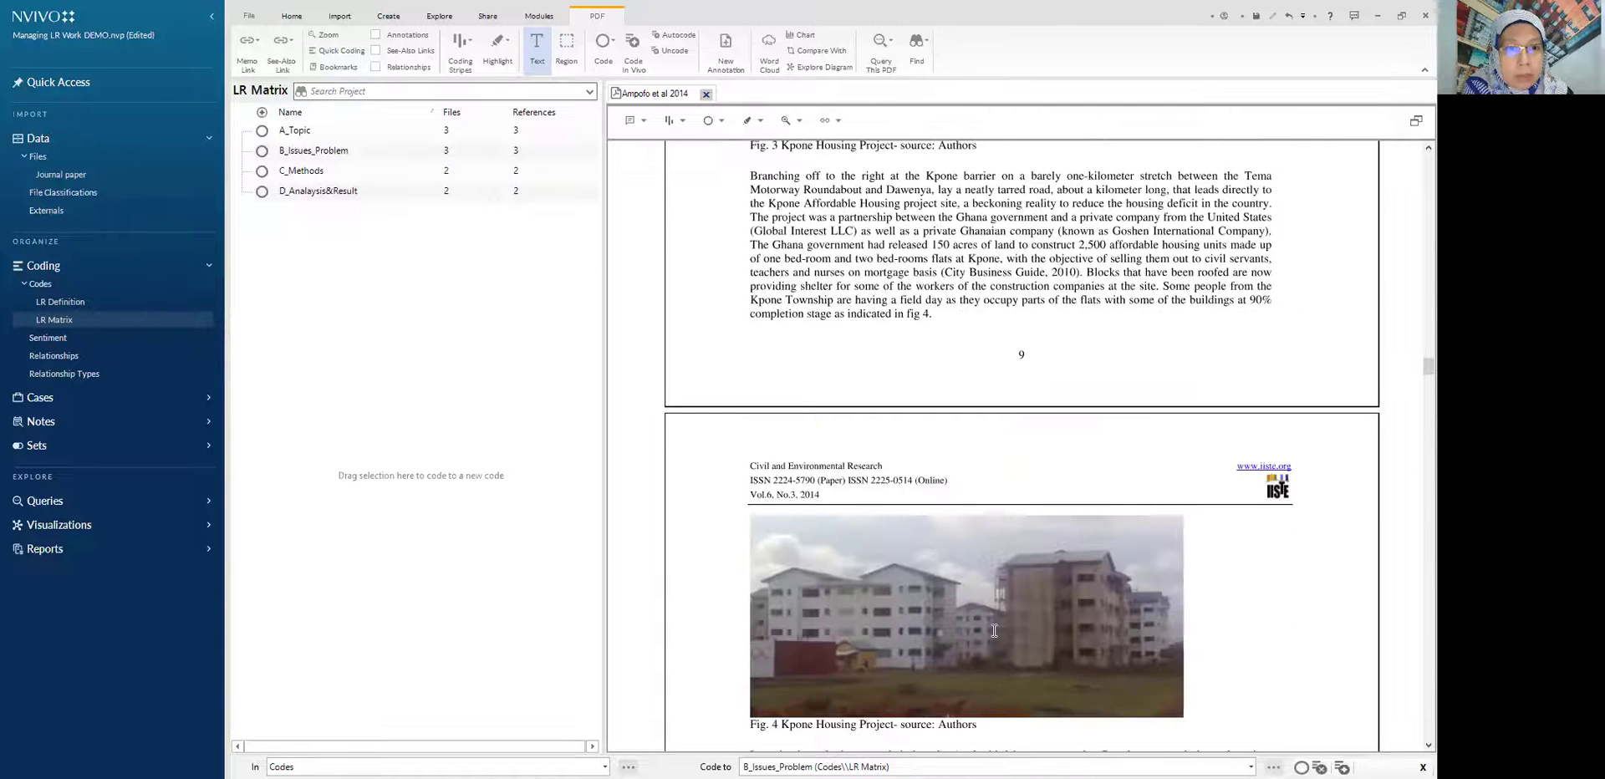
{"action": "scroll", "coordinate": [993, 631], "scroll_direction": "up", "scroll_amount": 10}
{"action": "scroll", "coordinate": [994, 631], "scroll_direction": "up", "scroll_amount": 20}
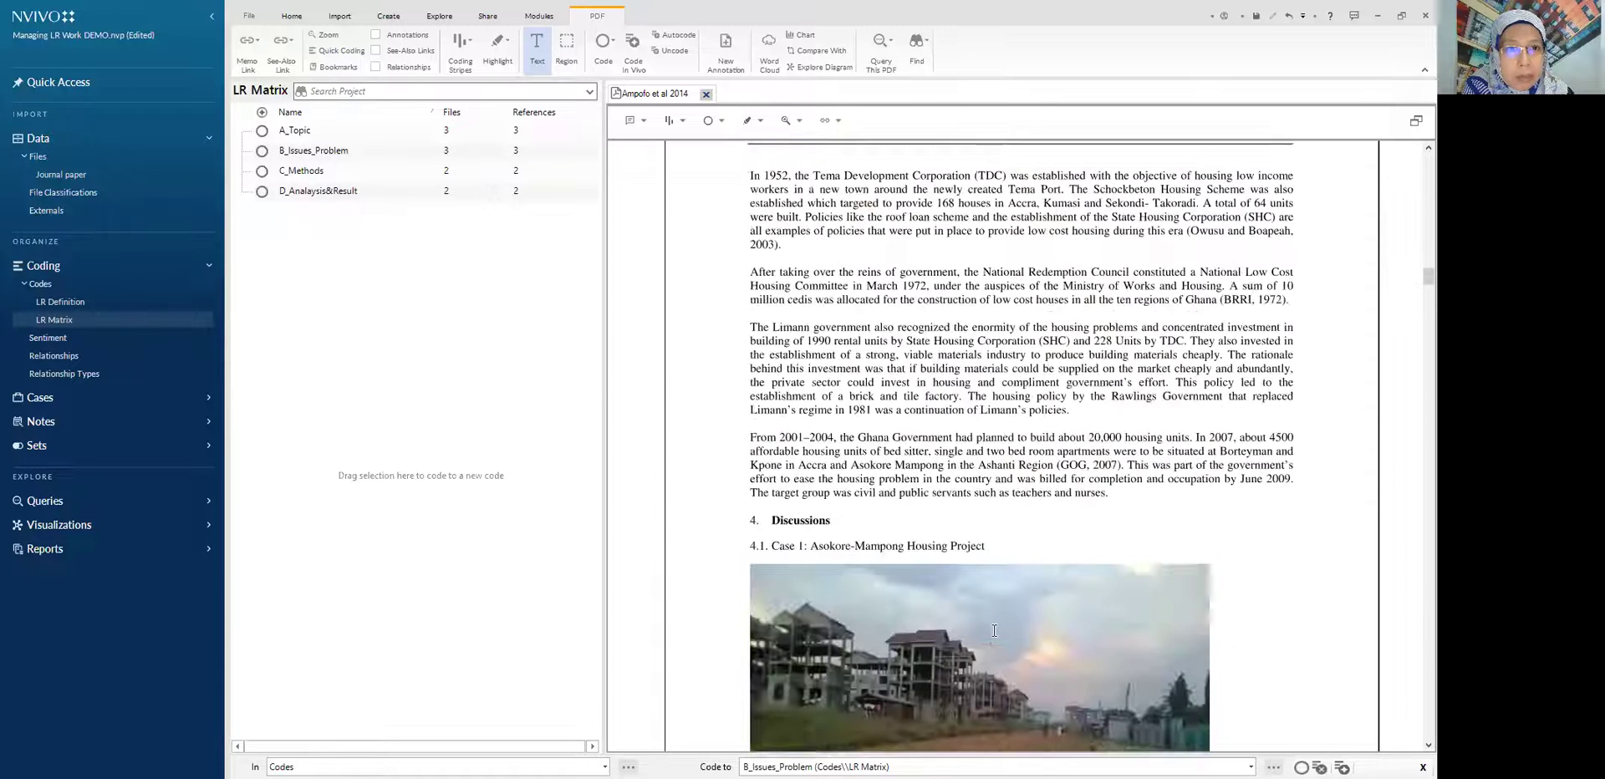
{"action": "scroll", "coordinate": [993, 630], "scroll_direction": "up", "scroll_amount": 8}
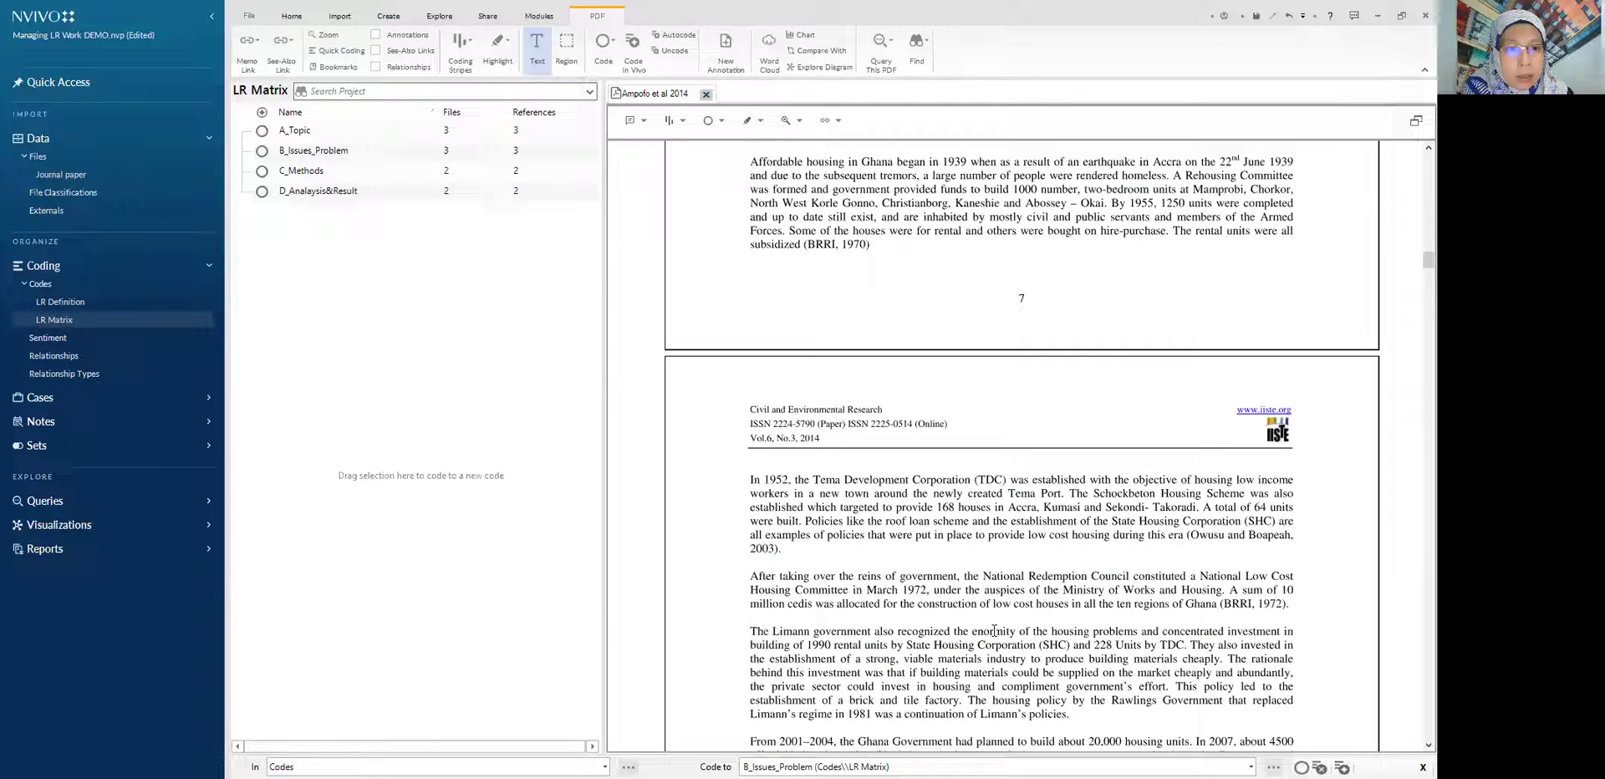
{"action": "scroll", "coordinate": [993, 630], "scroll_direction": "up", "scroll_amount": 8}
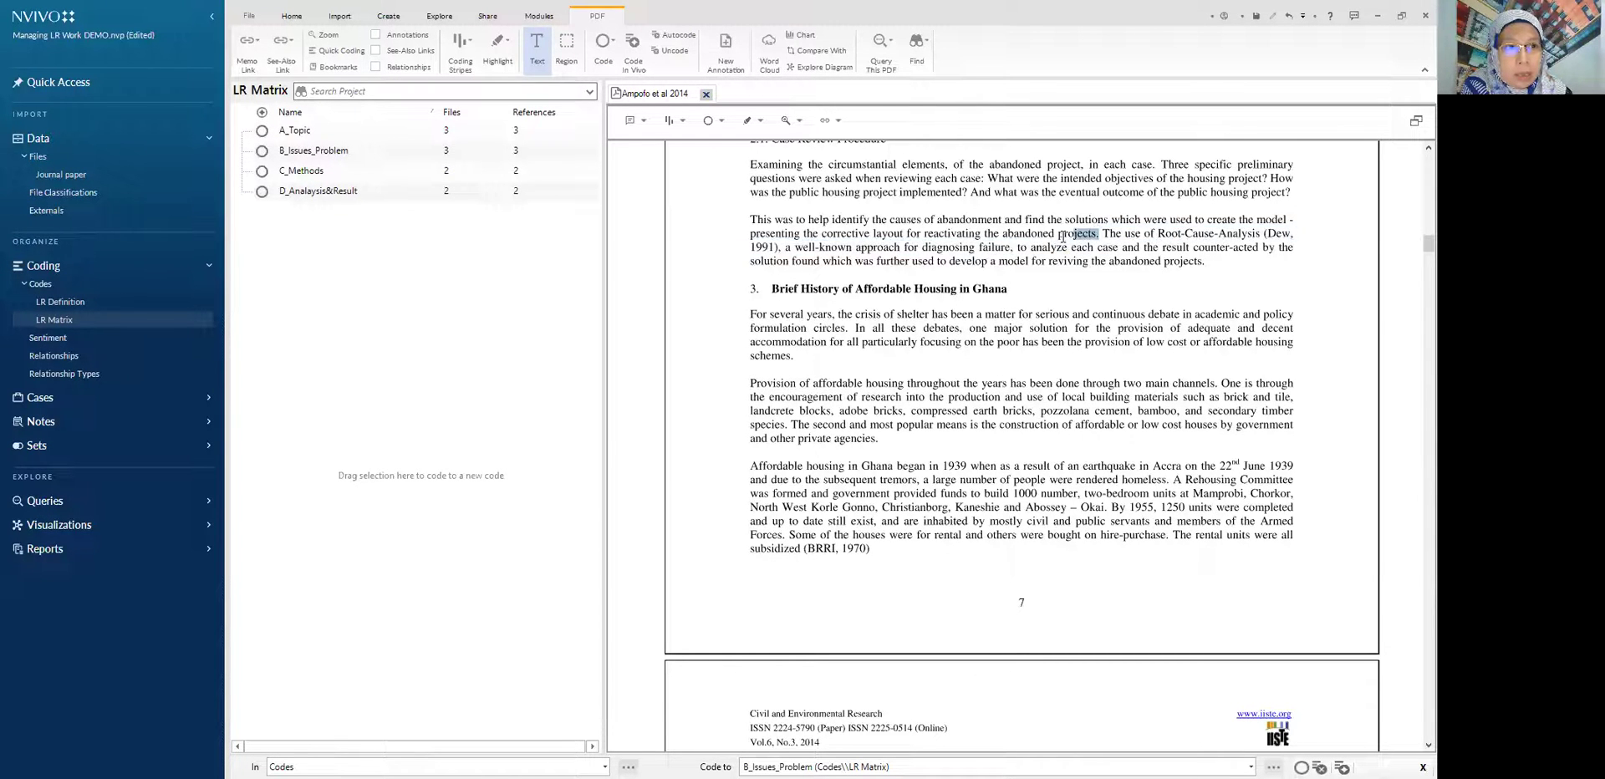
- Code the Ampofo paper's Root-Cause-Analysis method sentence to C_Methods
{"action": "left_click_drag", "start_coordinate": [1102, 234], "coordinate": [282, 171]}
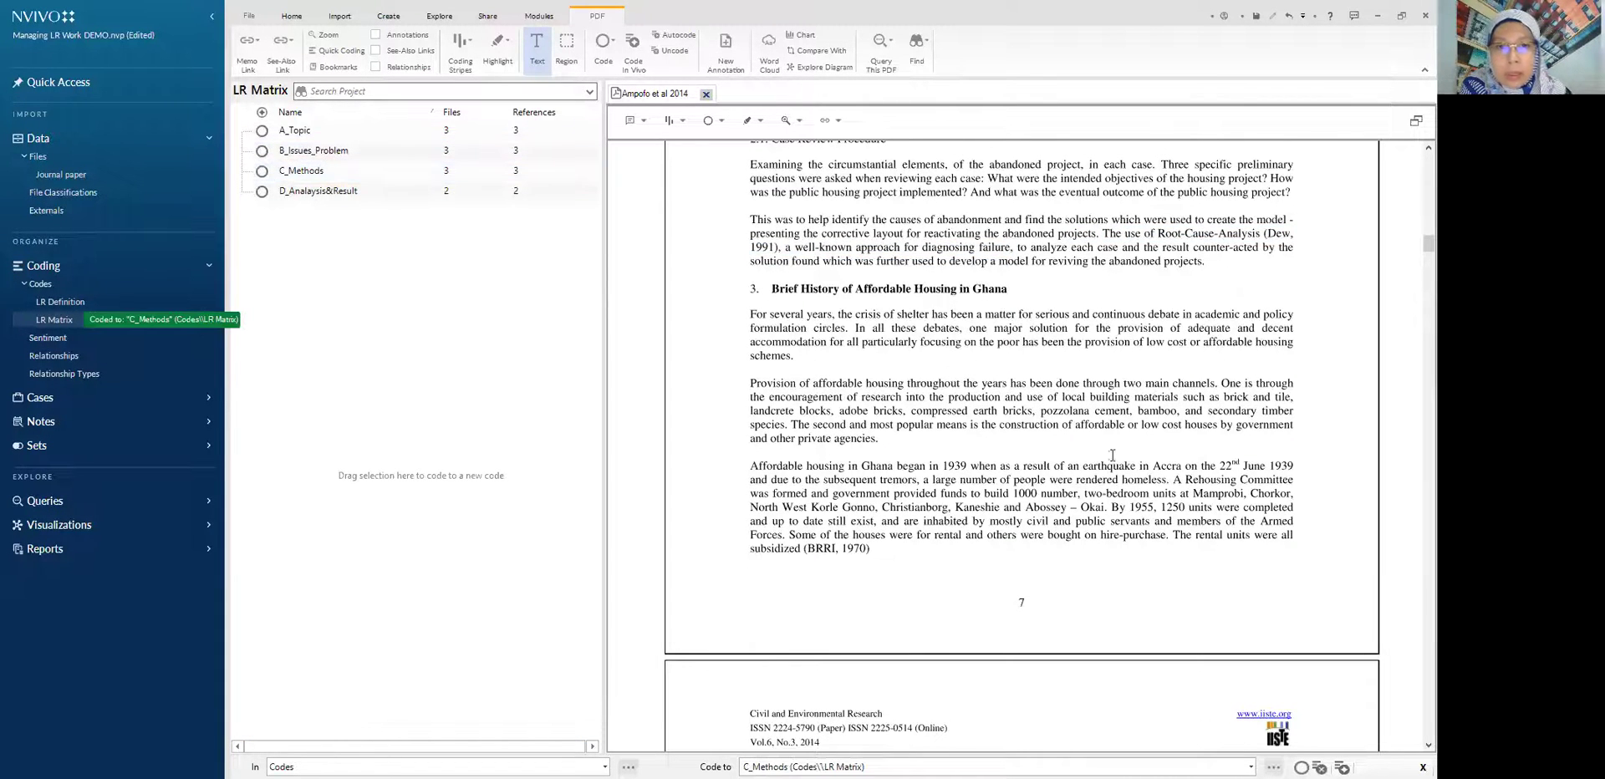
{"action": "scroll", "coordinate": [1112, 455], "scroll_direction": "down", "scroll_amount": 20}
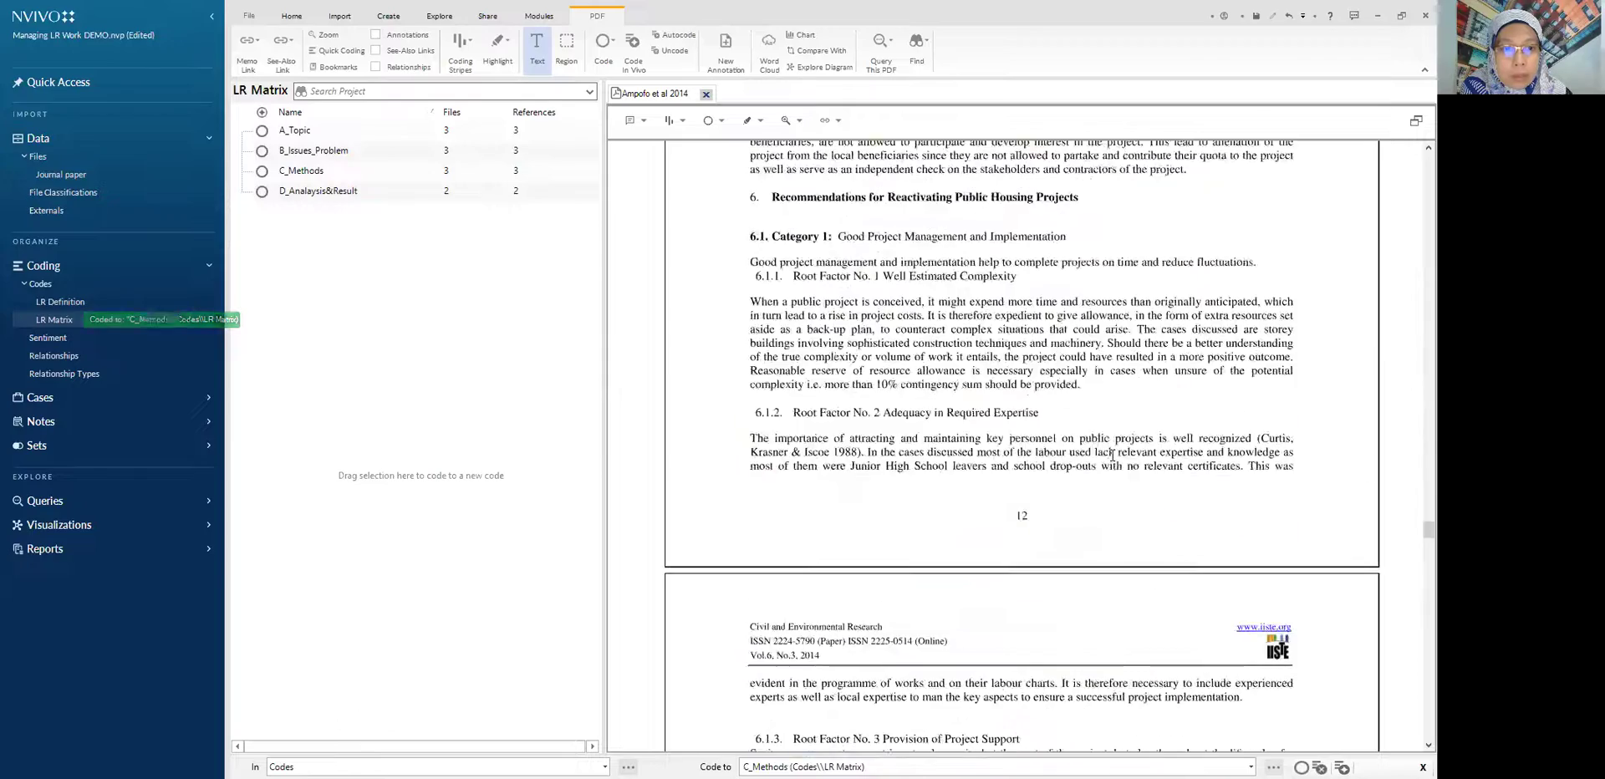
{"action": "scroll", "coordinate": [1112, 455], "scroll_direction": "down", "scroll_amount": 20}
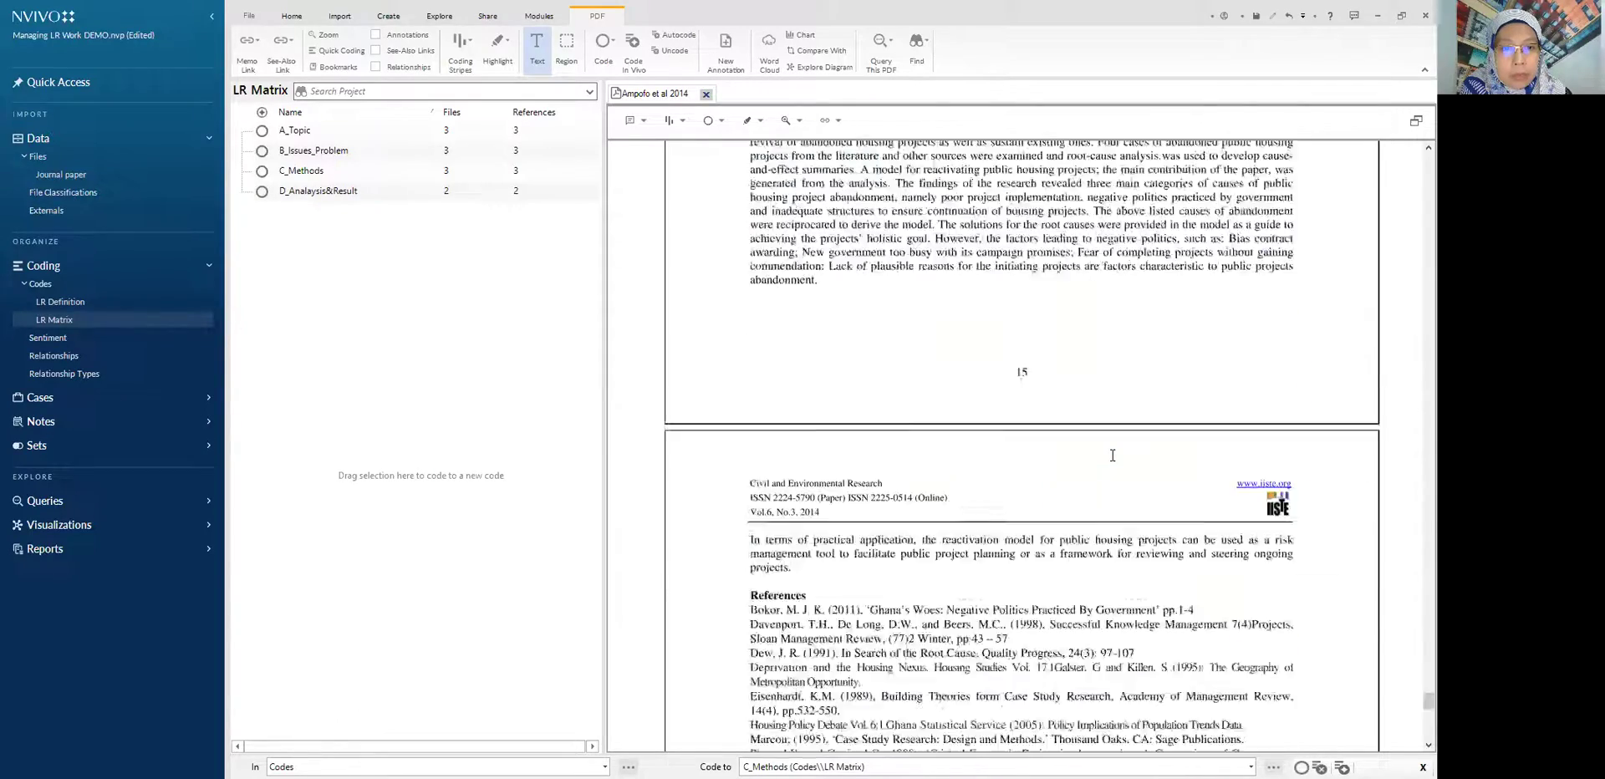
{"action": "scroll", "coordinate": [1112, 454], "scroll_direction": "down", "scroll_amount": 2}
{"action": "scroll", "coordinate": [1112, 454], "scroll_direction": "up", "scroll_amount": 5}
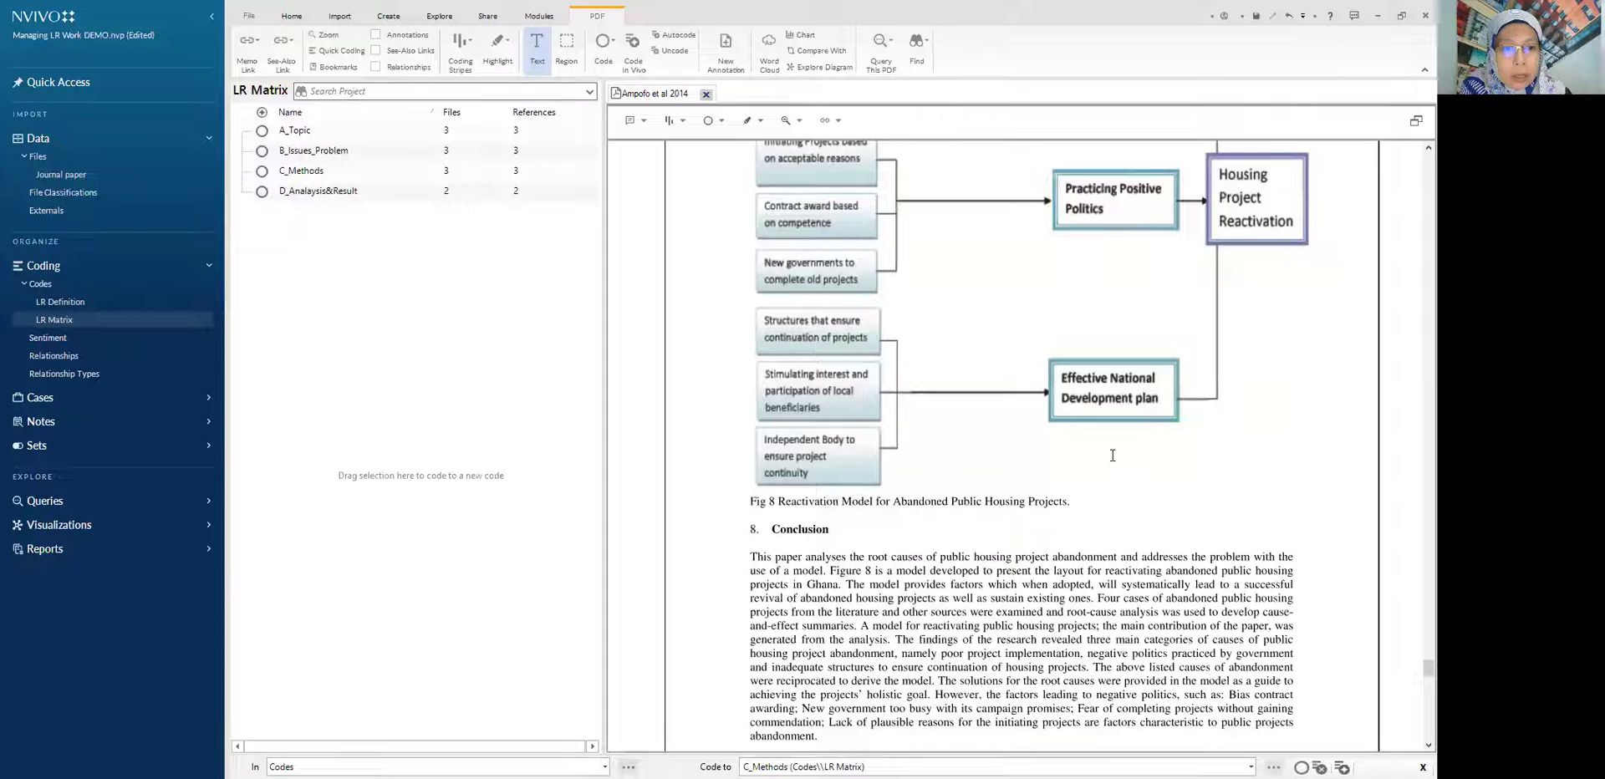
{"action": "scroll", "coordinate": [1112, 455], "scroll_direction": "down", "scroll_amount": 2}
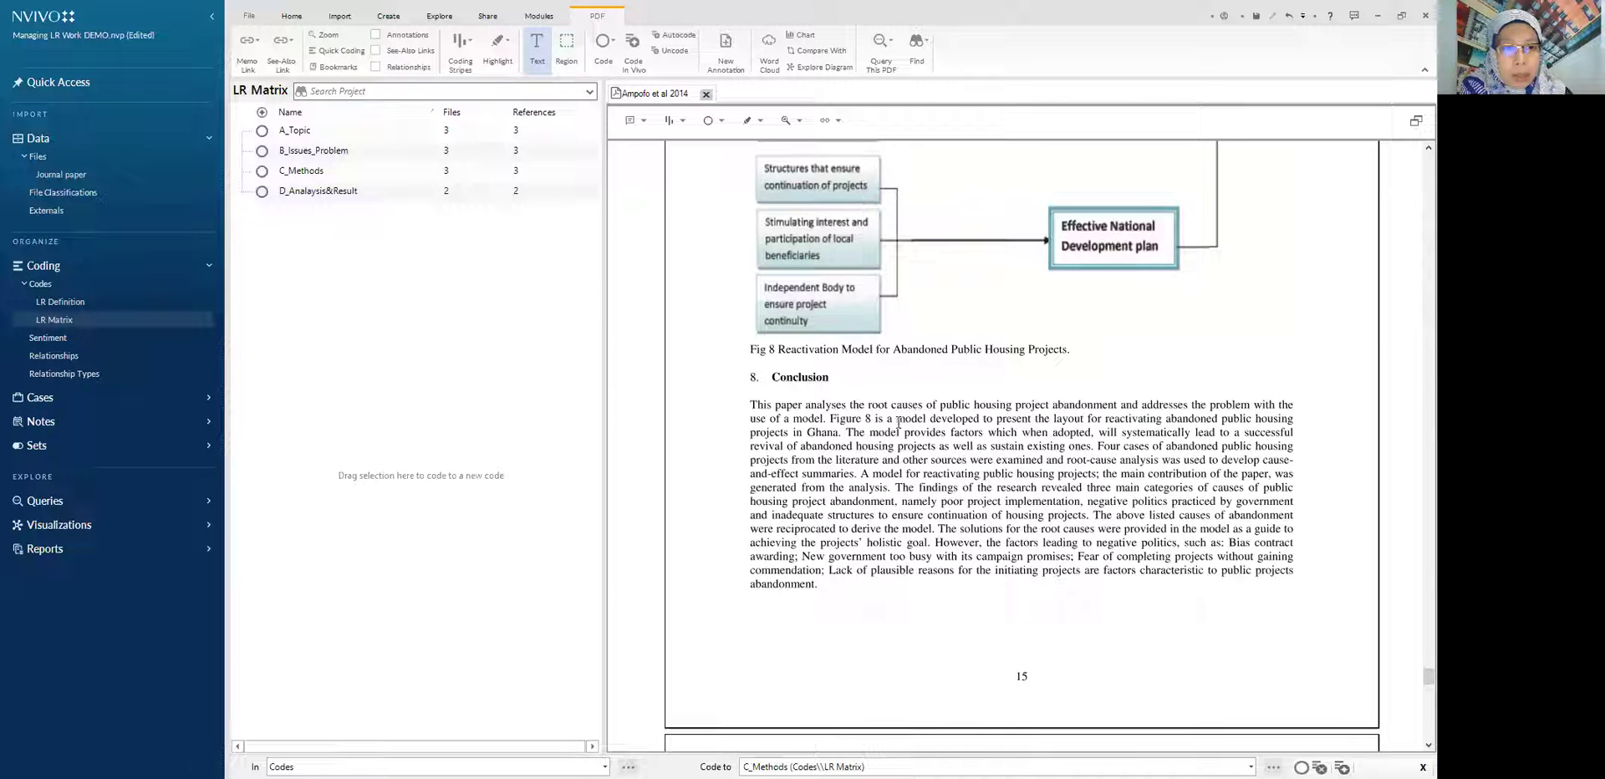
- Code the Ampofo Conclusion's reactivation-model sentence to D_Analaysis&Result
{"action": "left_click_drag", "start_coordinate": [896, 418], "coordinate": [309, 188]}
{"action": "left_click", "coordinate": [1055, 424]}
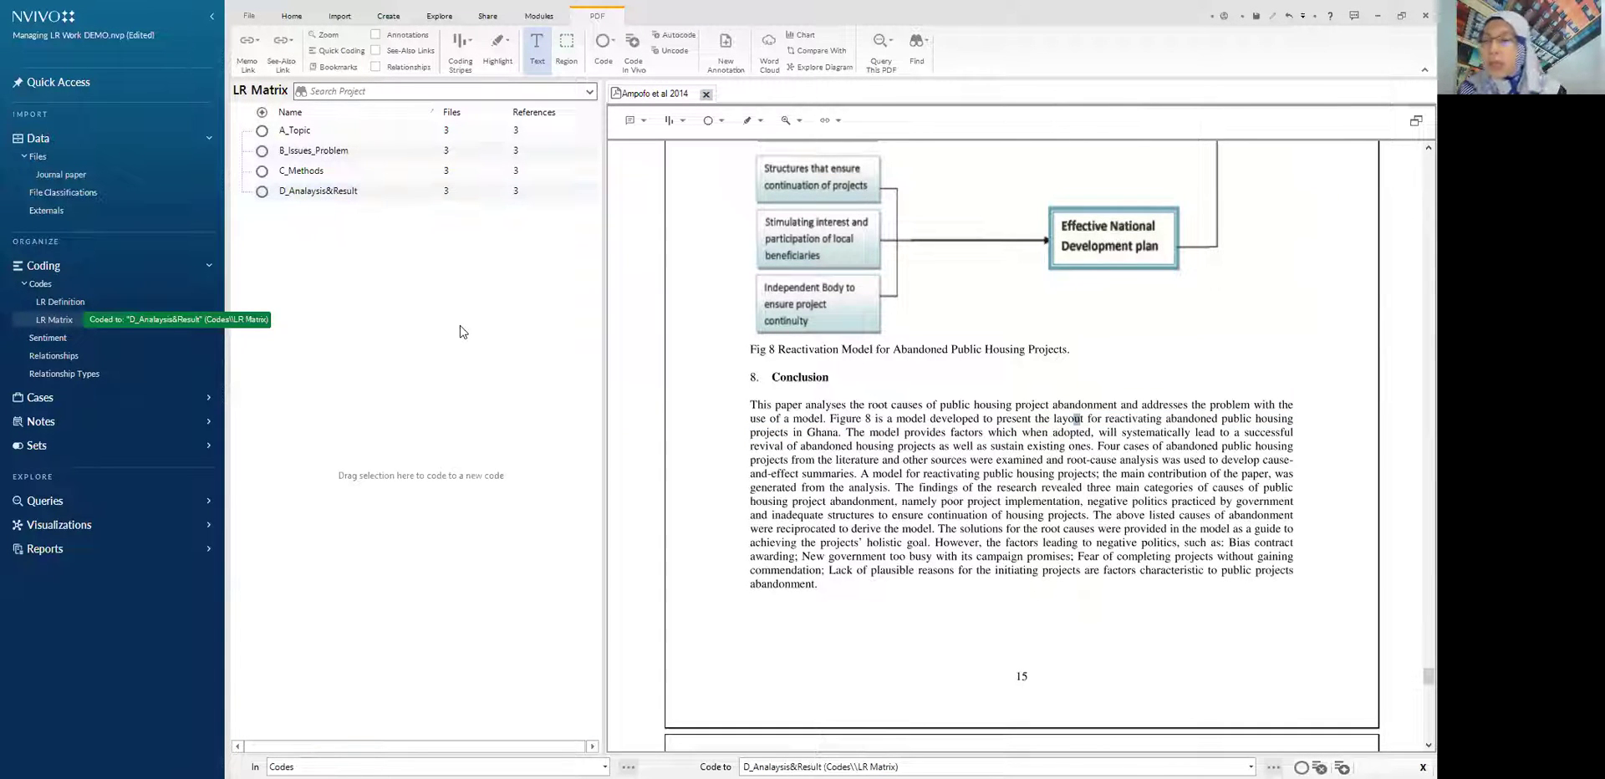
{"action": "left_click", "coordinate": [398, 335]}
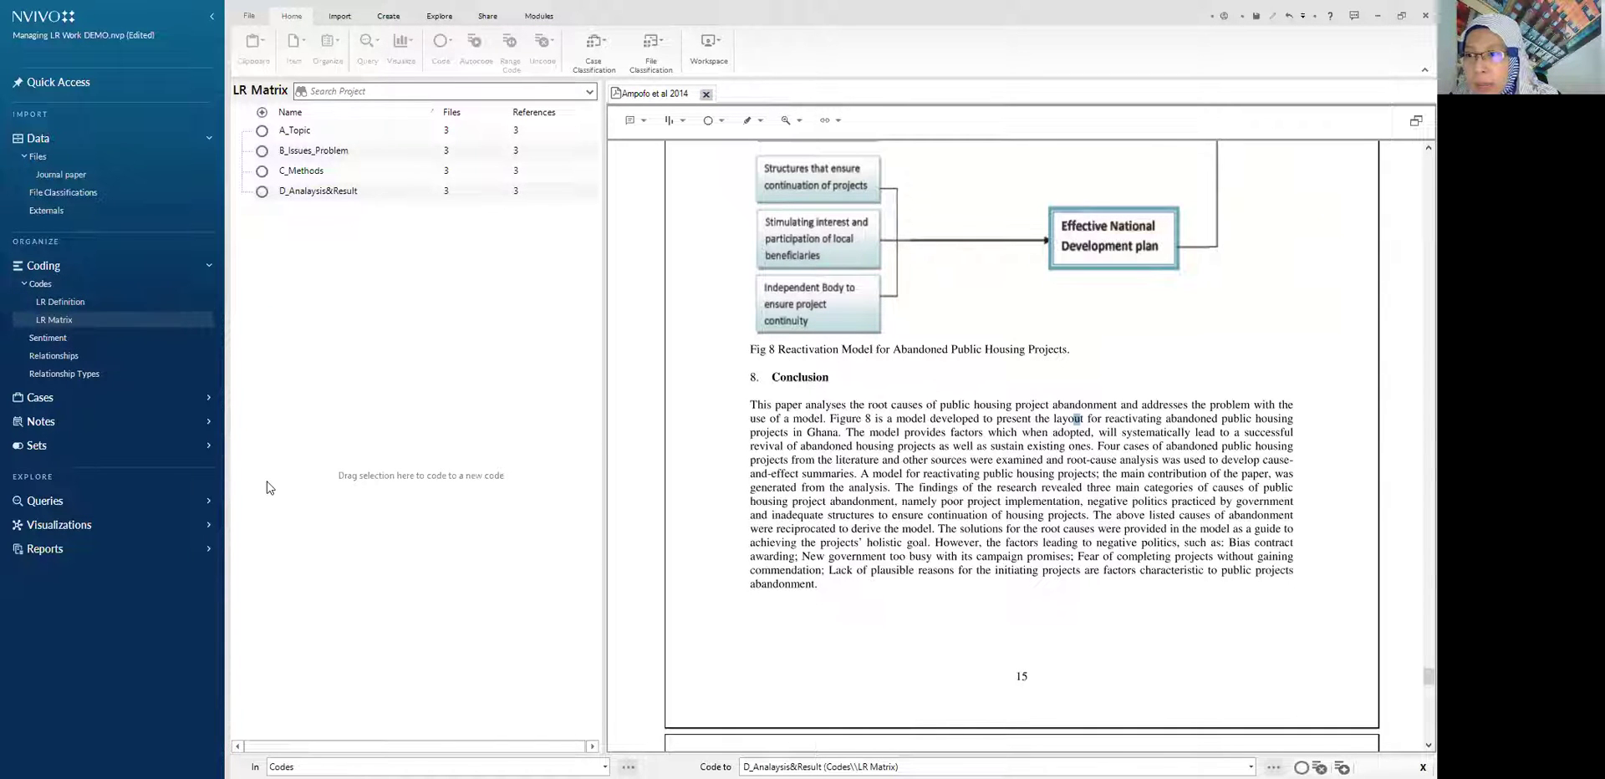
{"action": "left_click", "coordinate": [209, 400]}
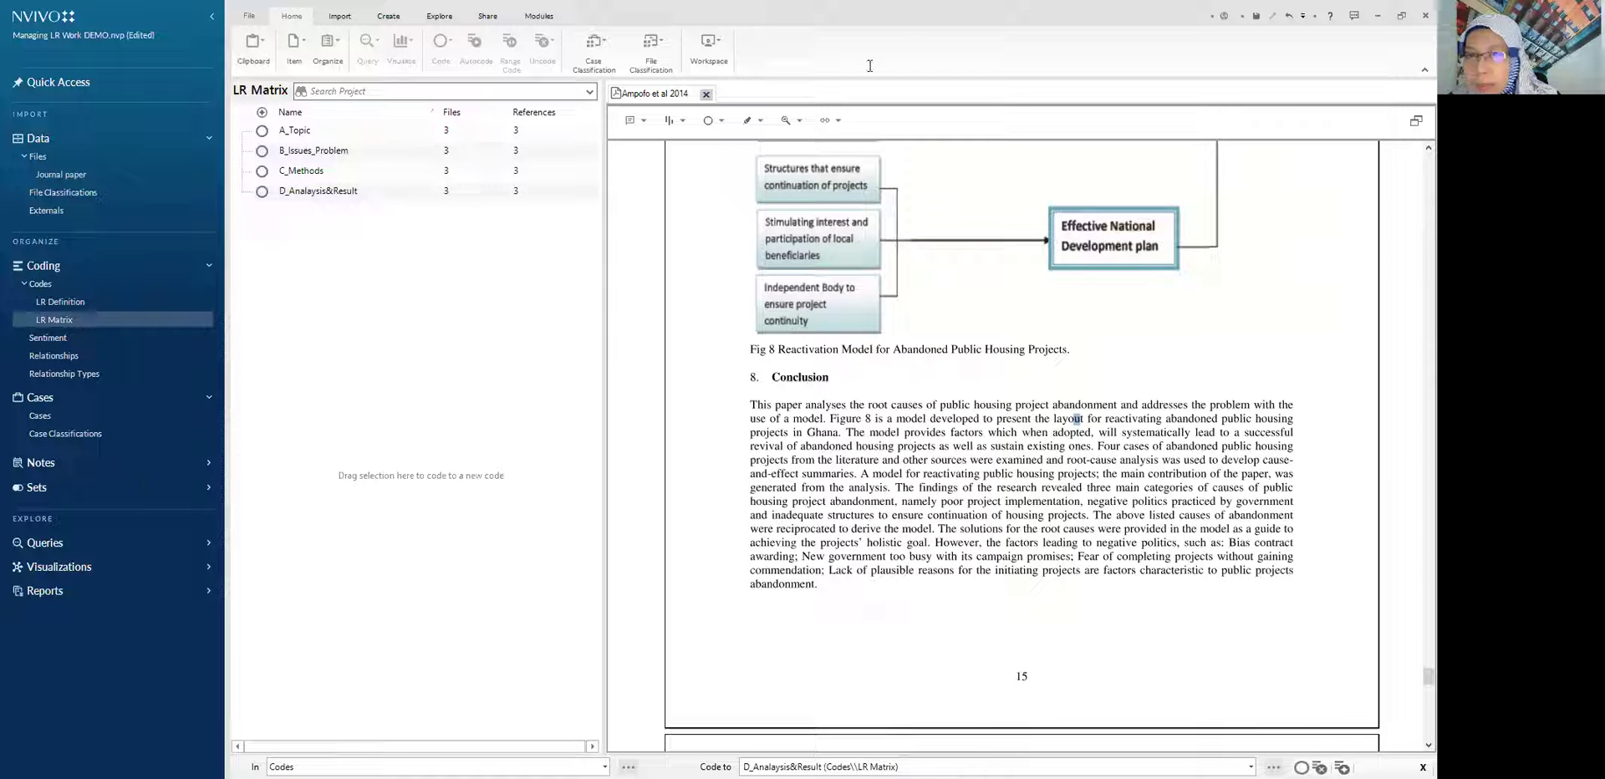
- Close the Ampofo paper and create cases from the three selected journal papers
{"action": "left_click", "coordinate": [706, 94]}
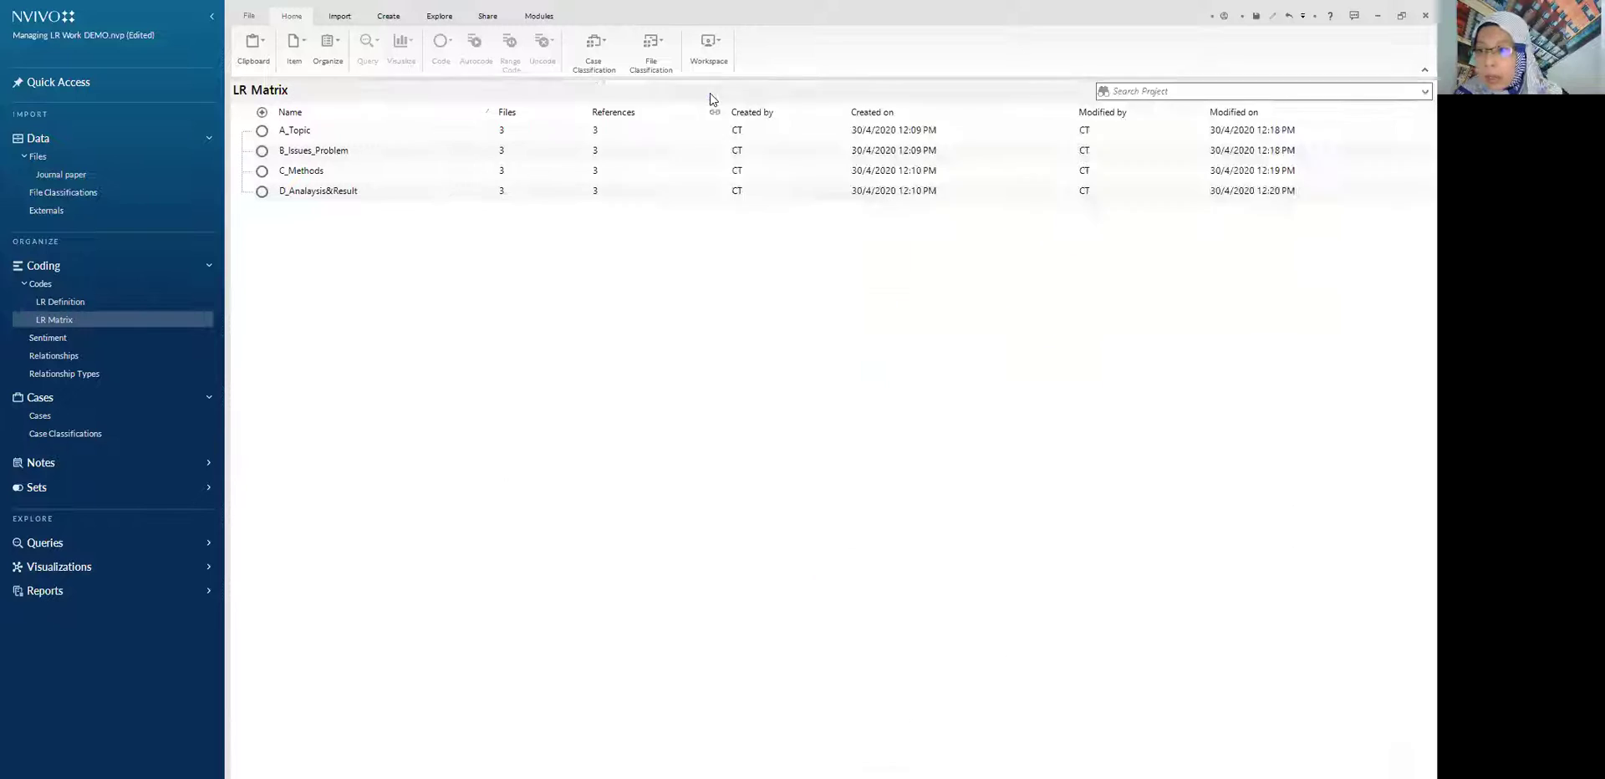
{"action": "left_click", "coordinate": [61, 174]}
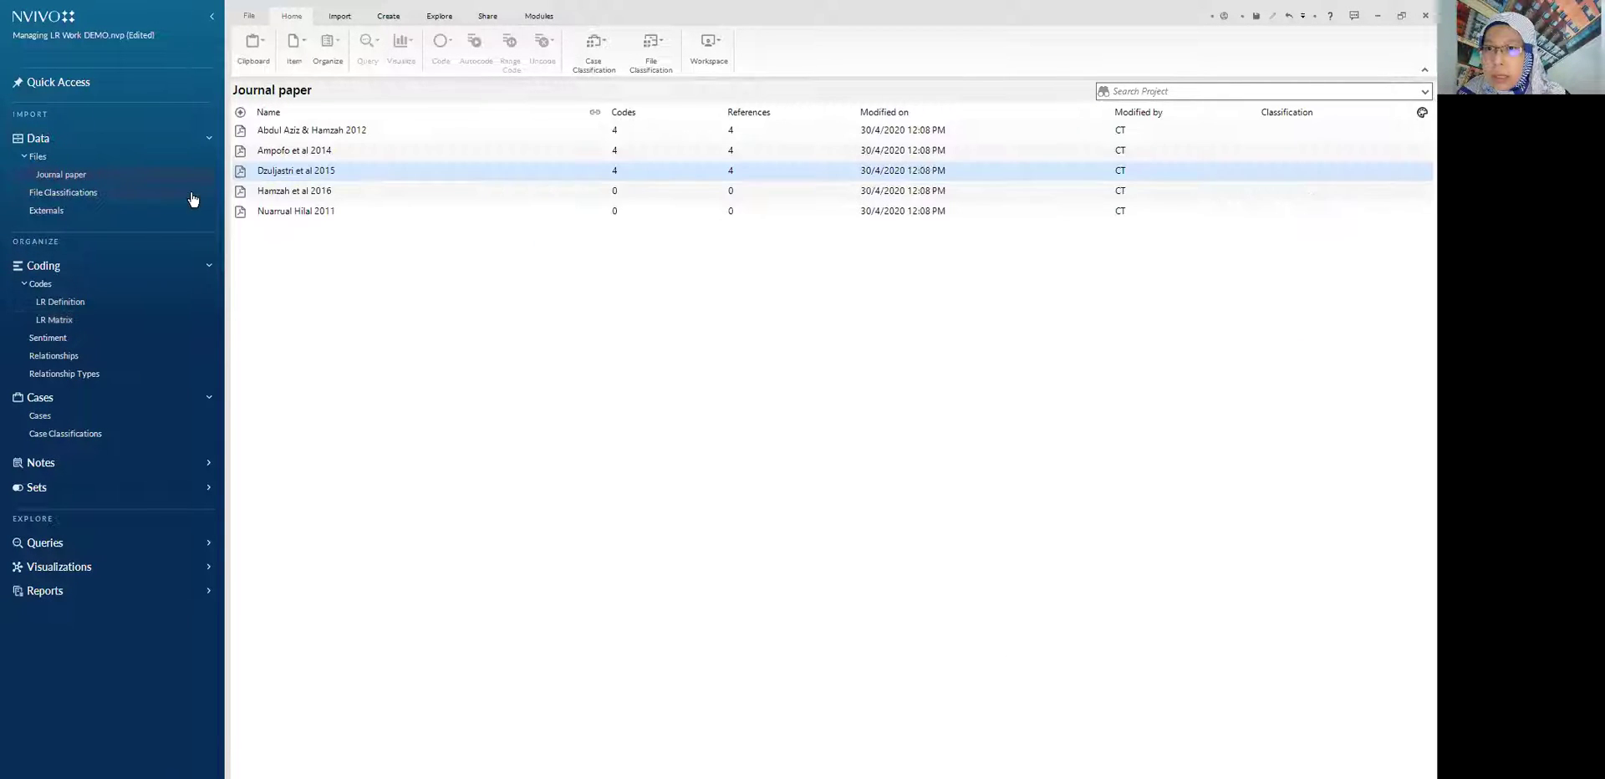
{"action": "key", "text": "shift+Down"}
{"action": "key", "text": "shift+Down"}
{"action": "right_click", "coordinate": [345, 146]}
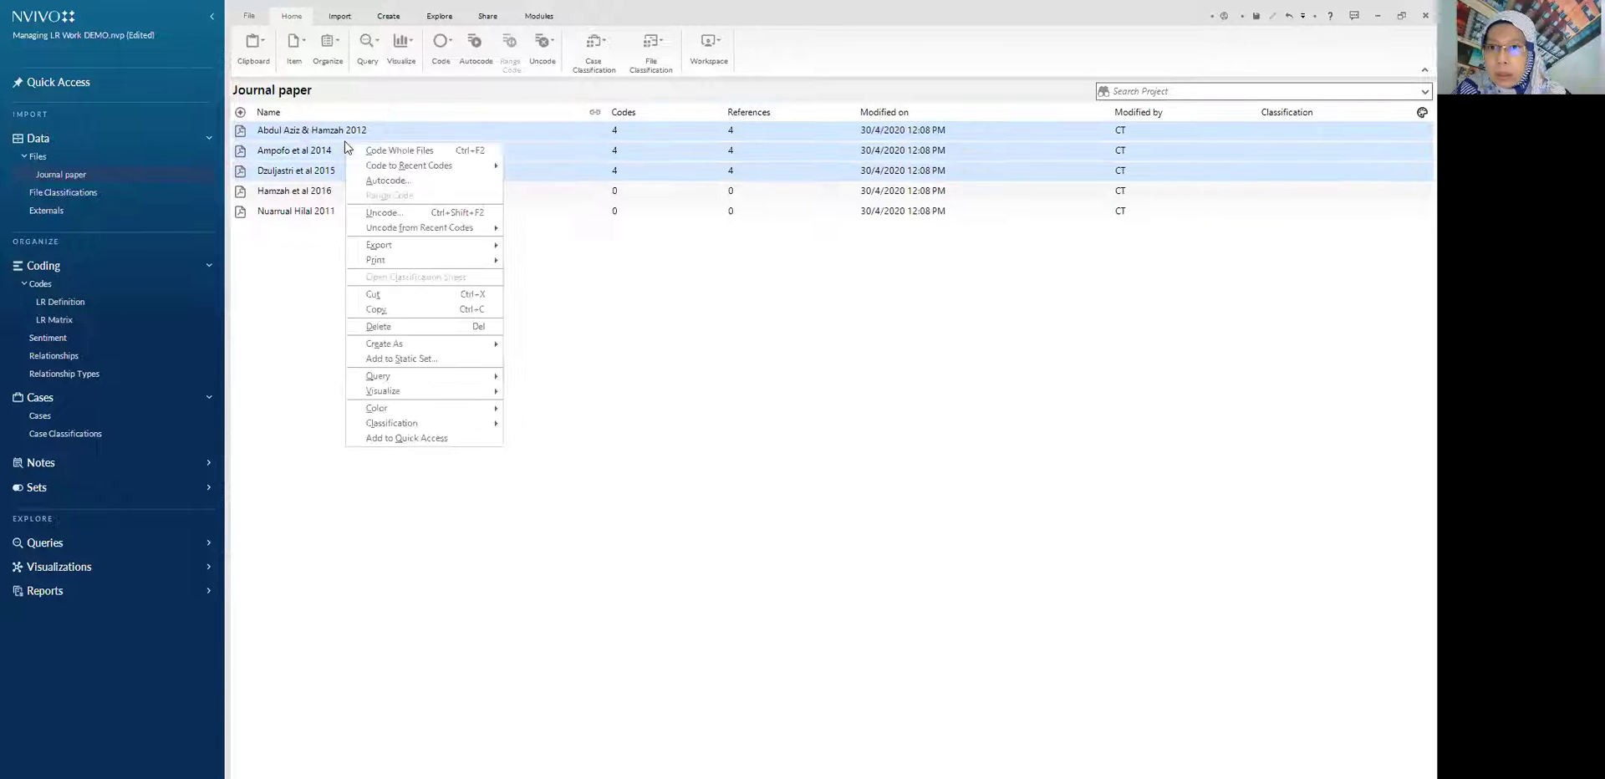
{"action": "mouse_move", "coordinate": [451, 344]}
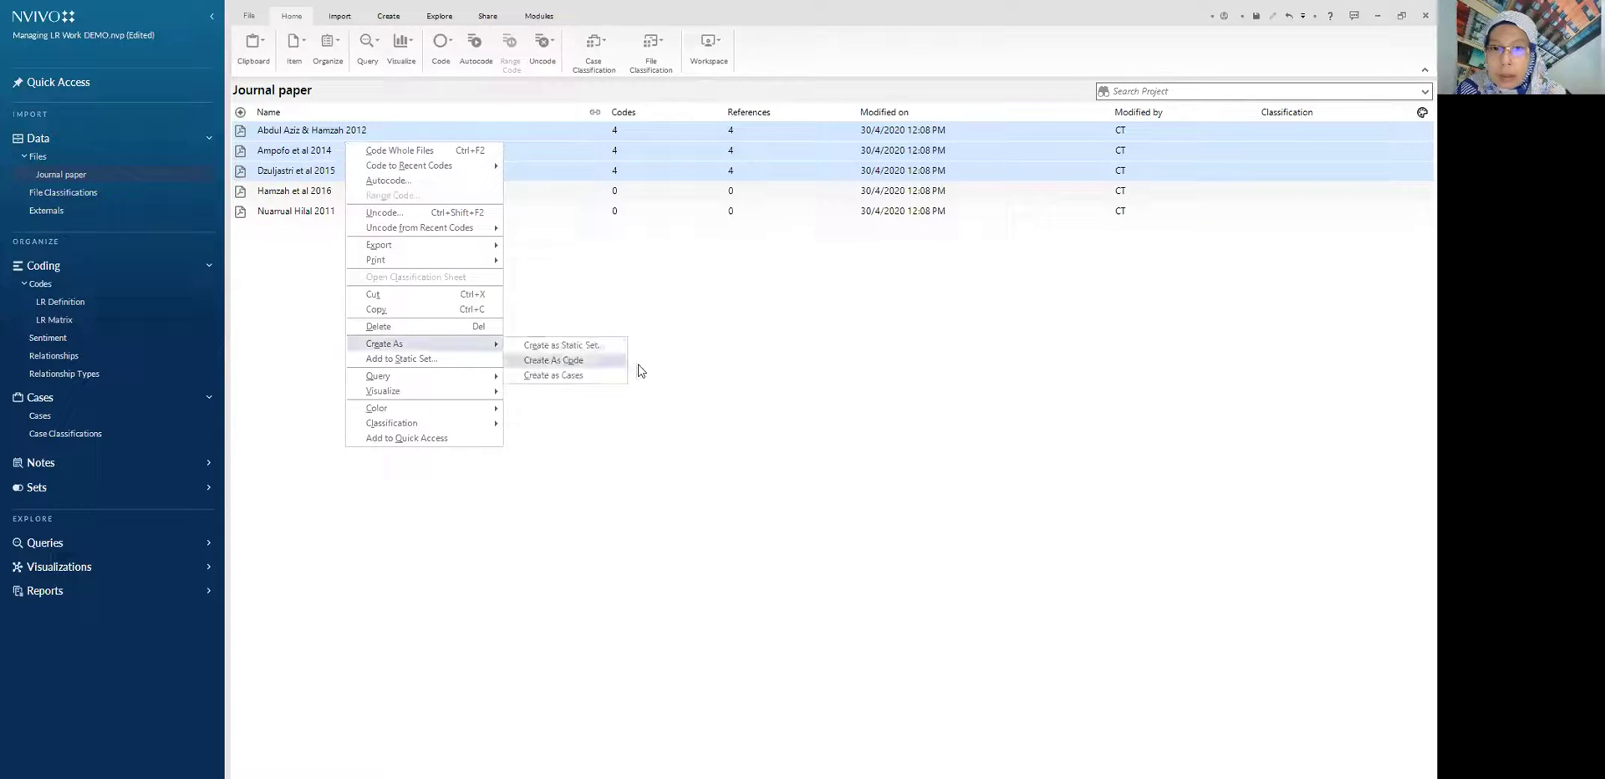
{"action": "left_click", "coordinate": [595, 373]}
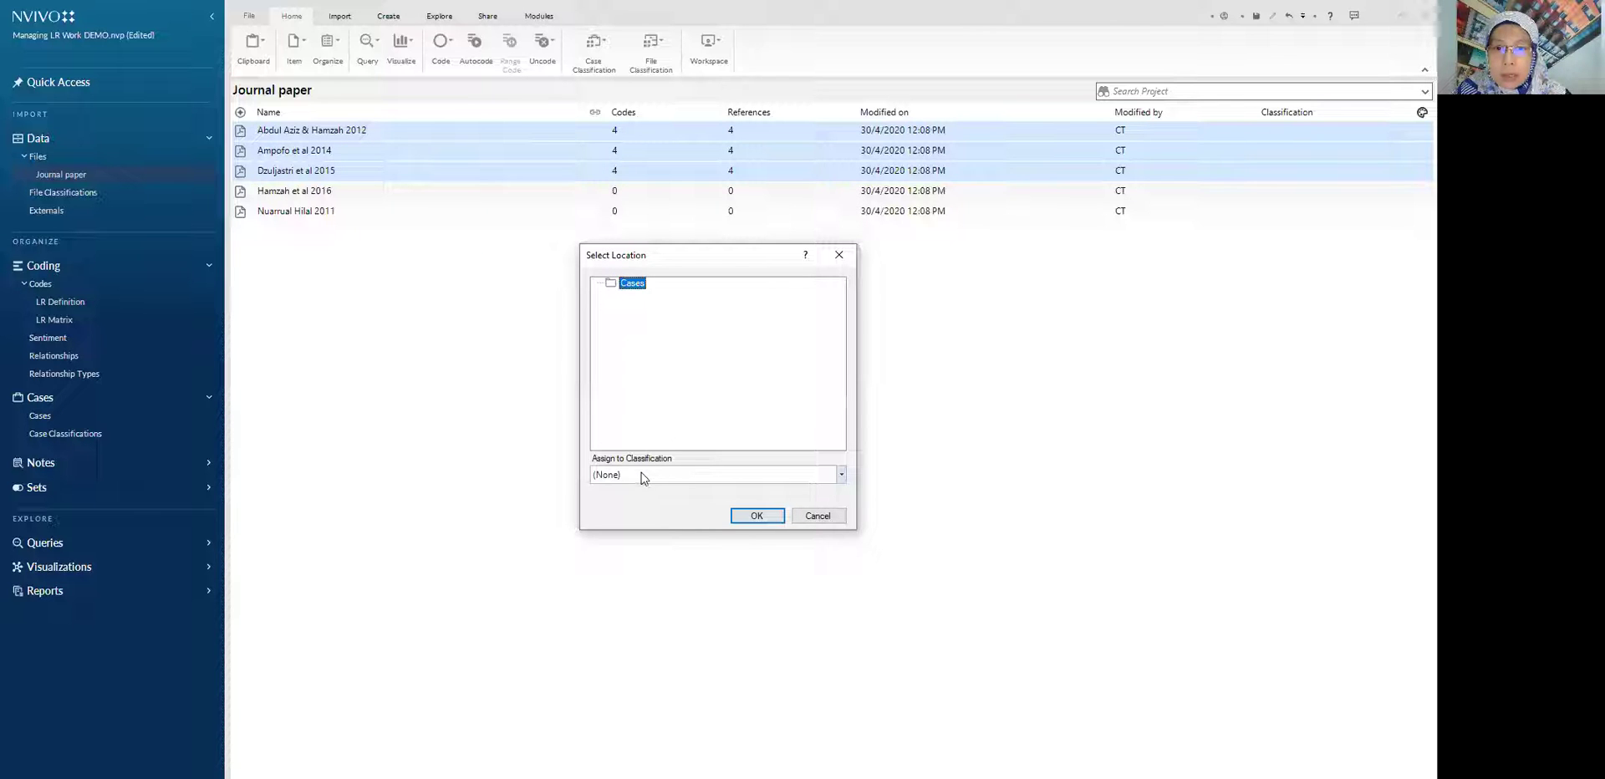
{"action": "left_click", "coordinate": [760, 517]}
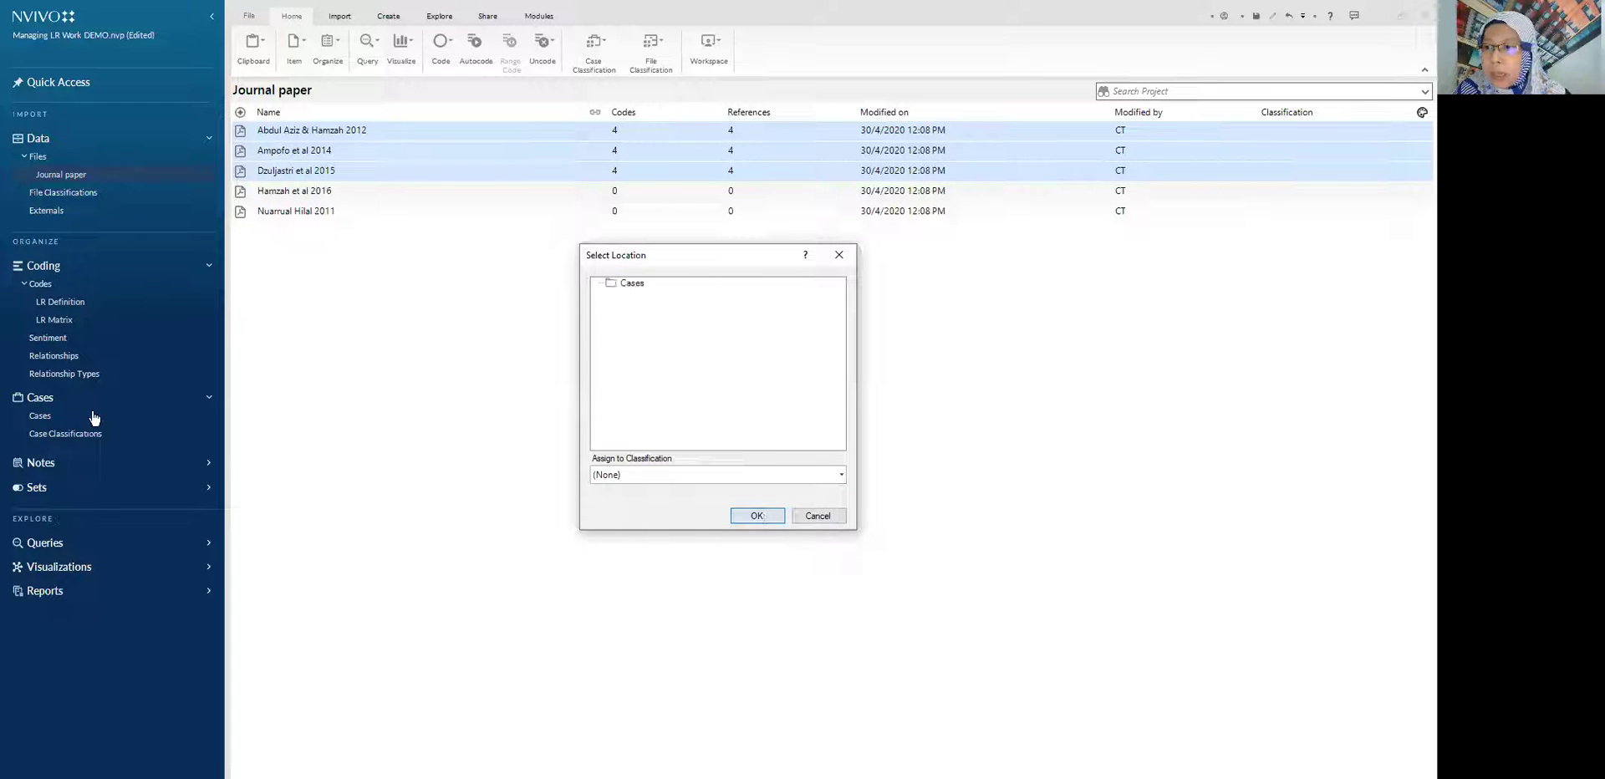
- Check the new cases, then go to Framework Matrices under Notes
{"action": "left_click", "coordinate": [64, 422]}
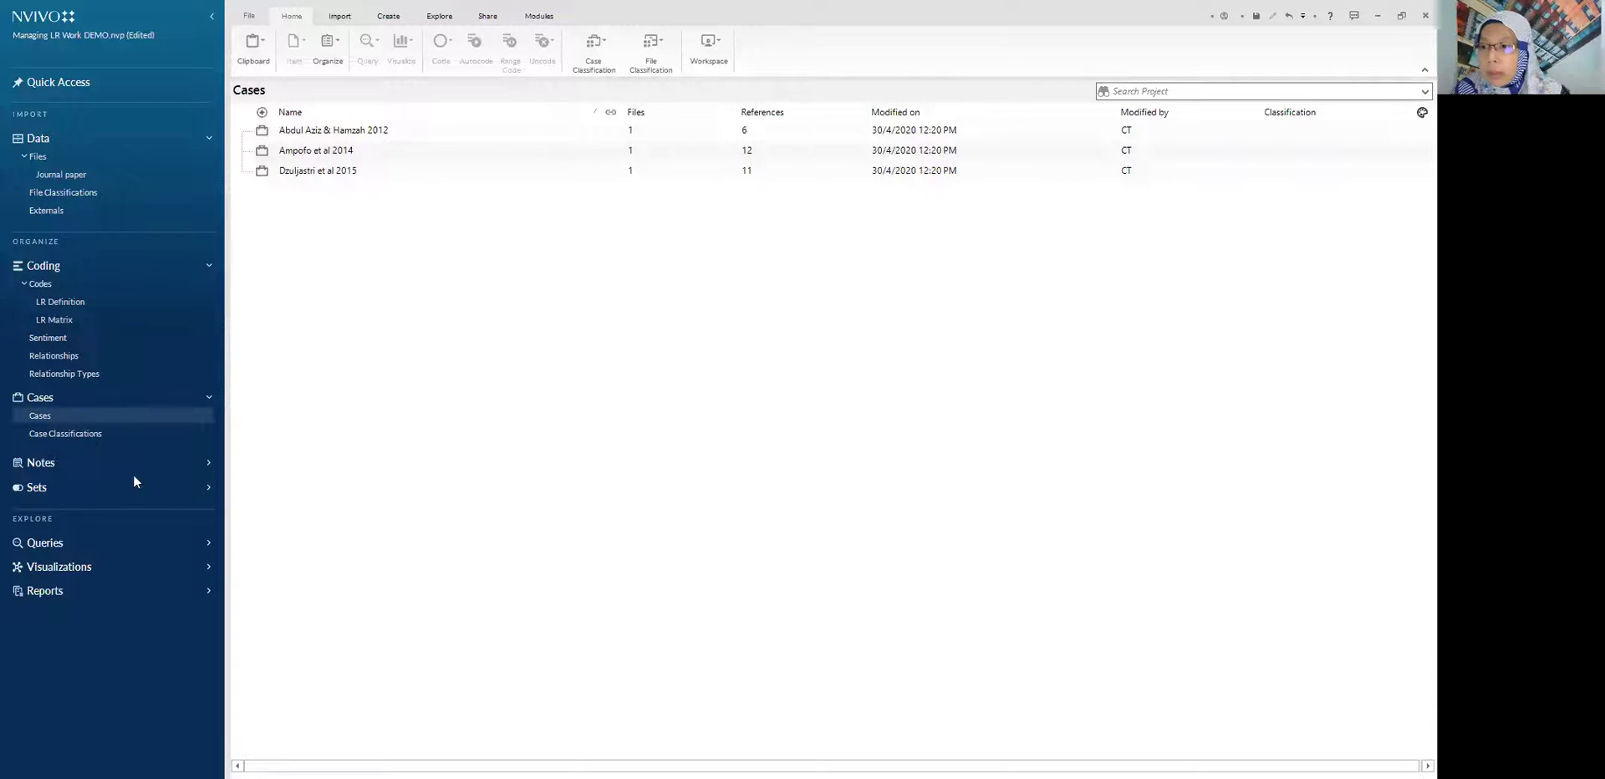
{"action": "left_click", "coordinate": [205, 466]}
{"action": "left_click", "coordinate": [67, 501]}
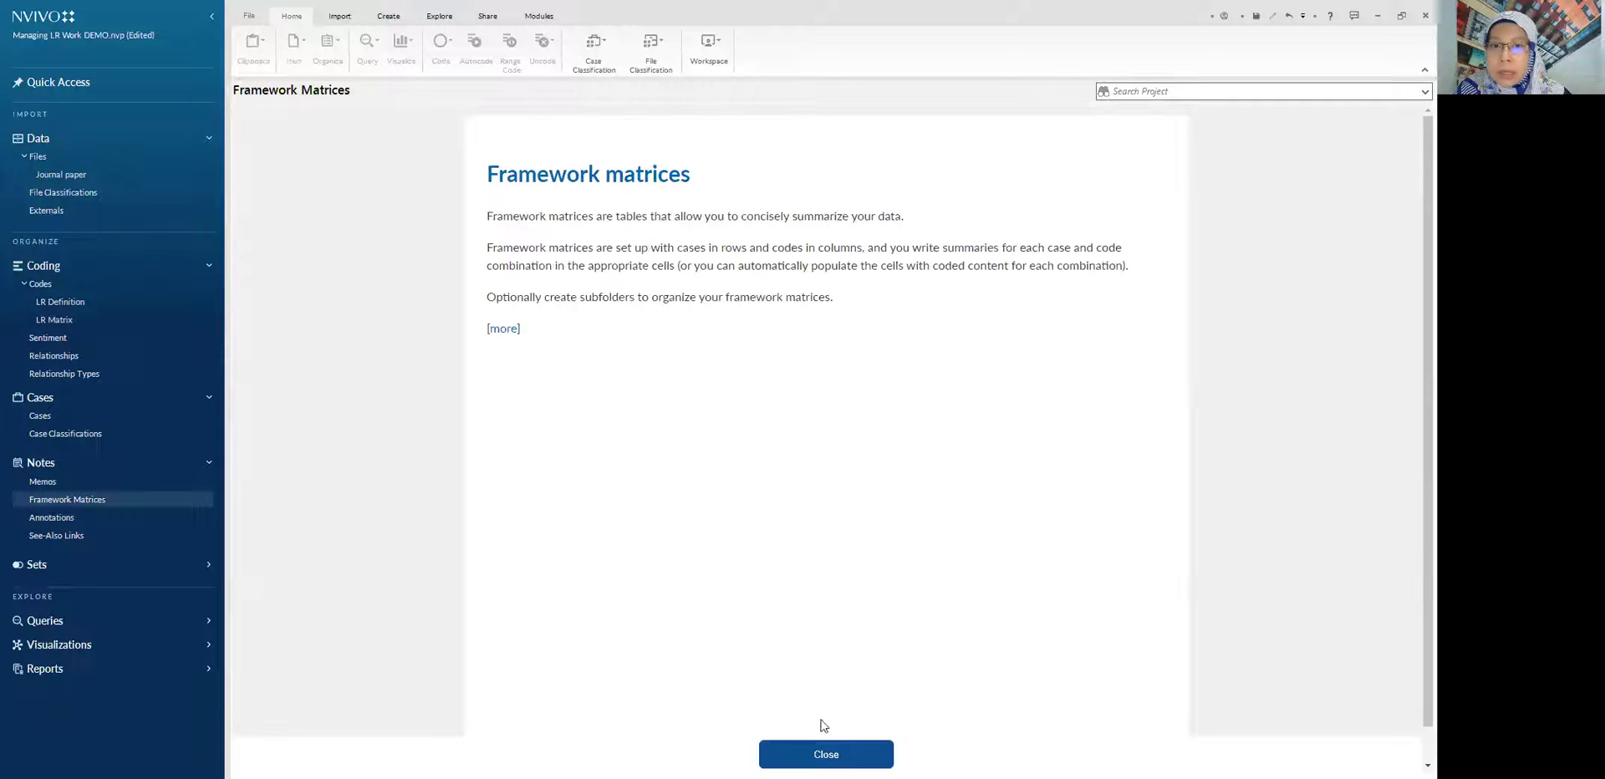
- Start a new framework matrix named LR Matrix Summary with the three paper cases as rows
{"action": "left_click", "coordinate": [824, 754]}
{"action": "right_click", "coordinate": [441, 175]}
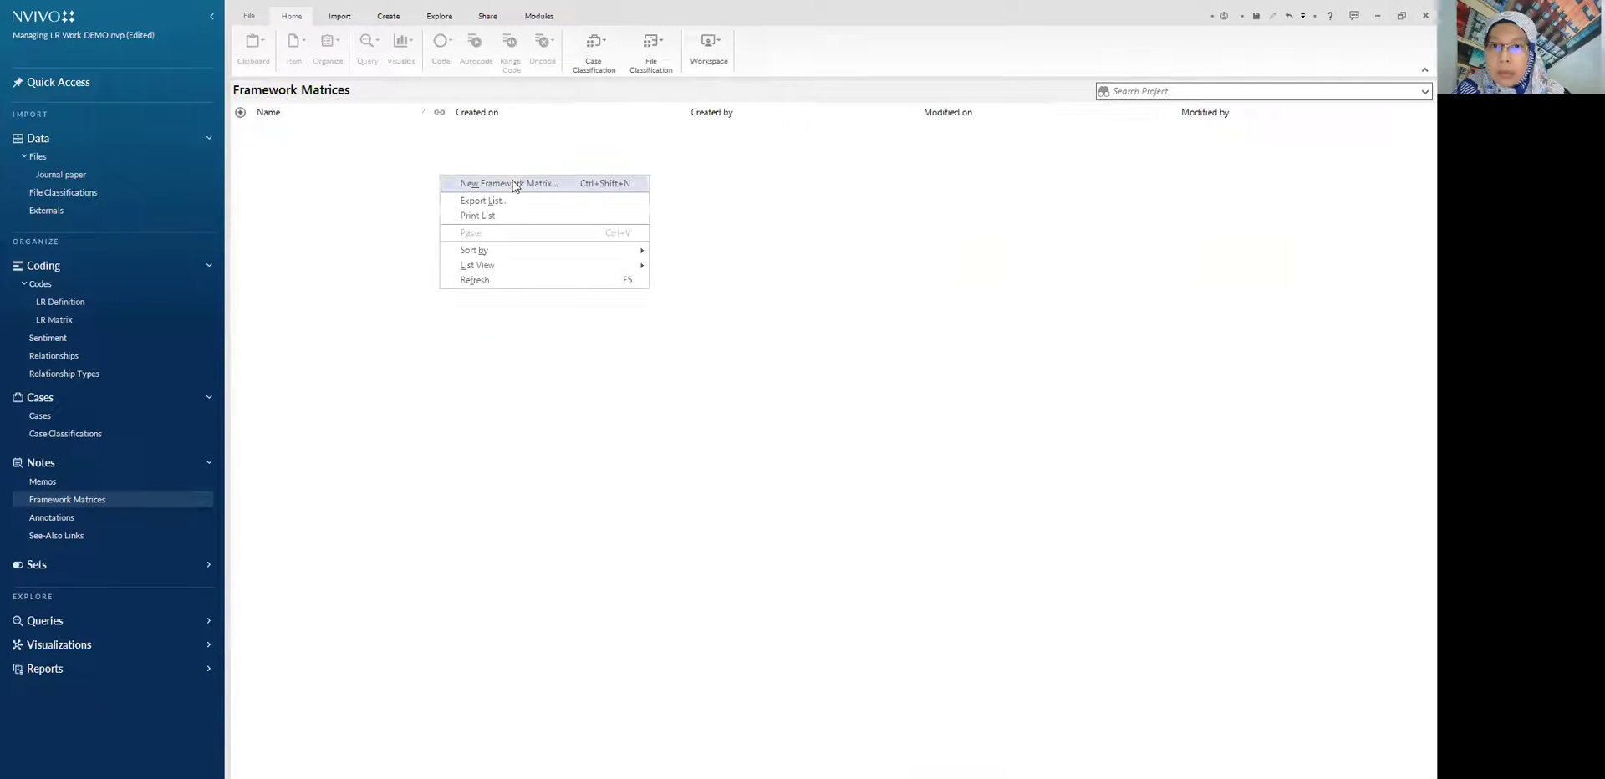
{"action": "left_click", "coordinate": [512, 183]}
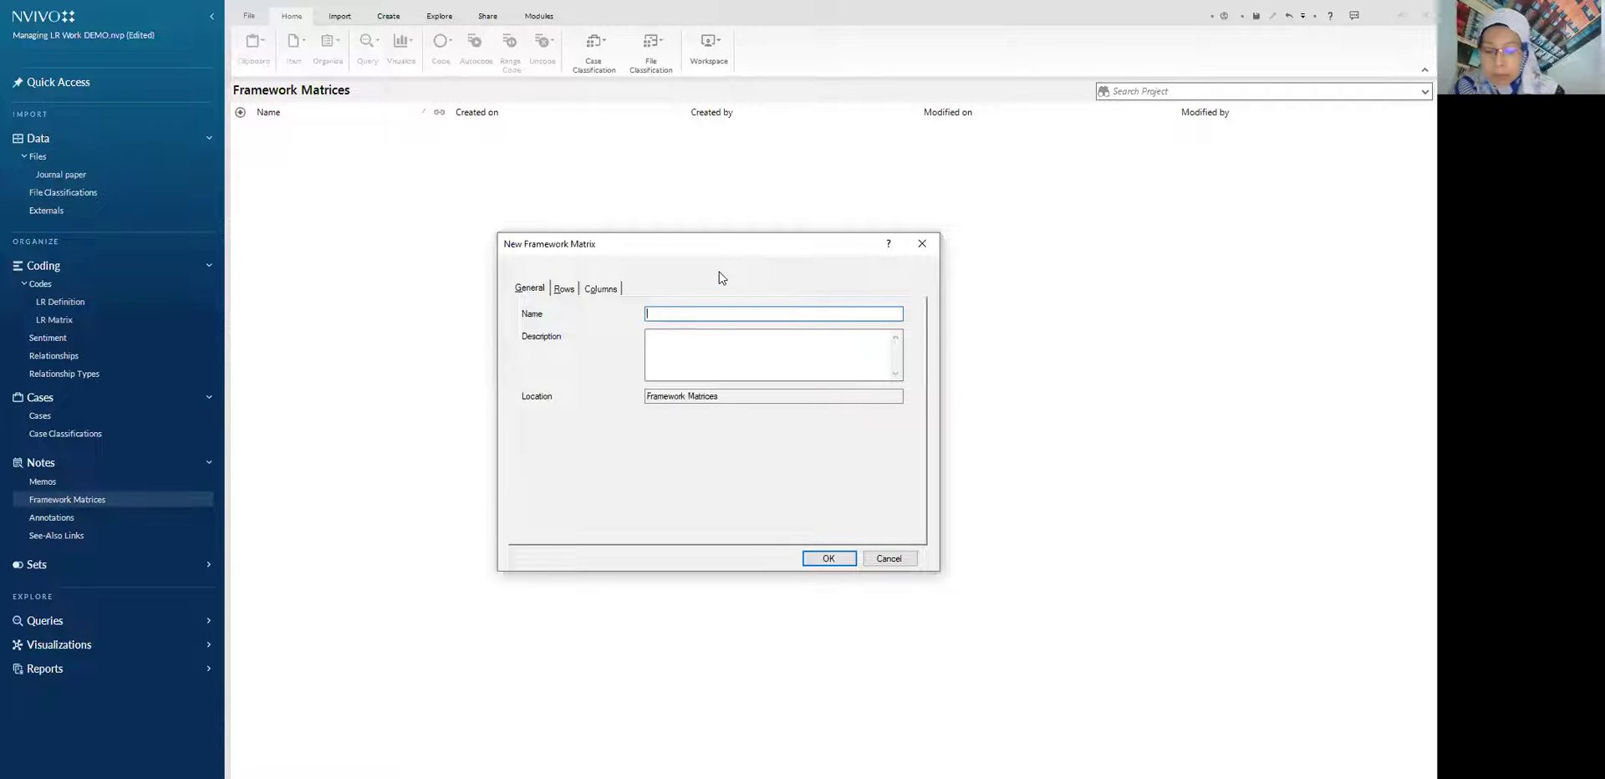
{"action": "type", "text": "LR Ma"}
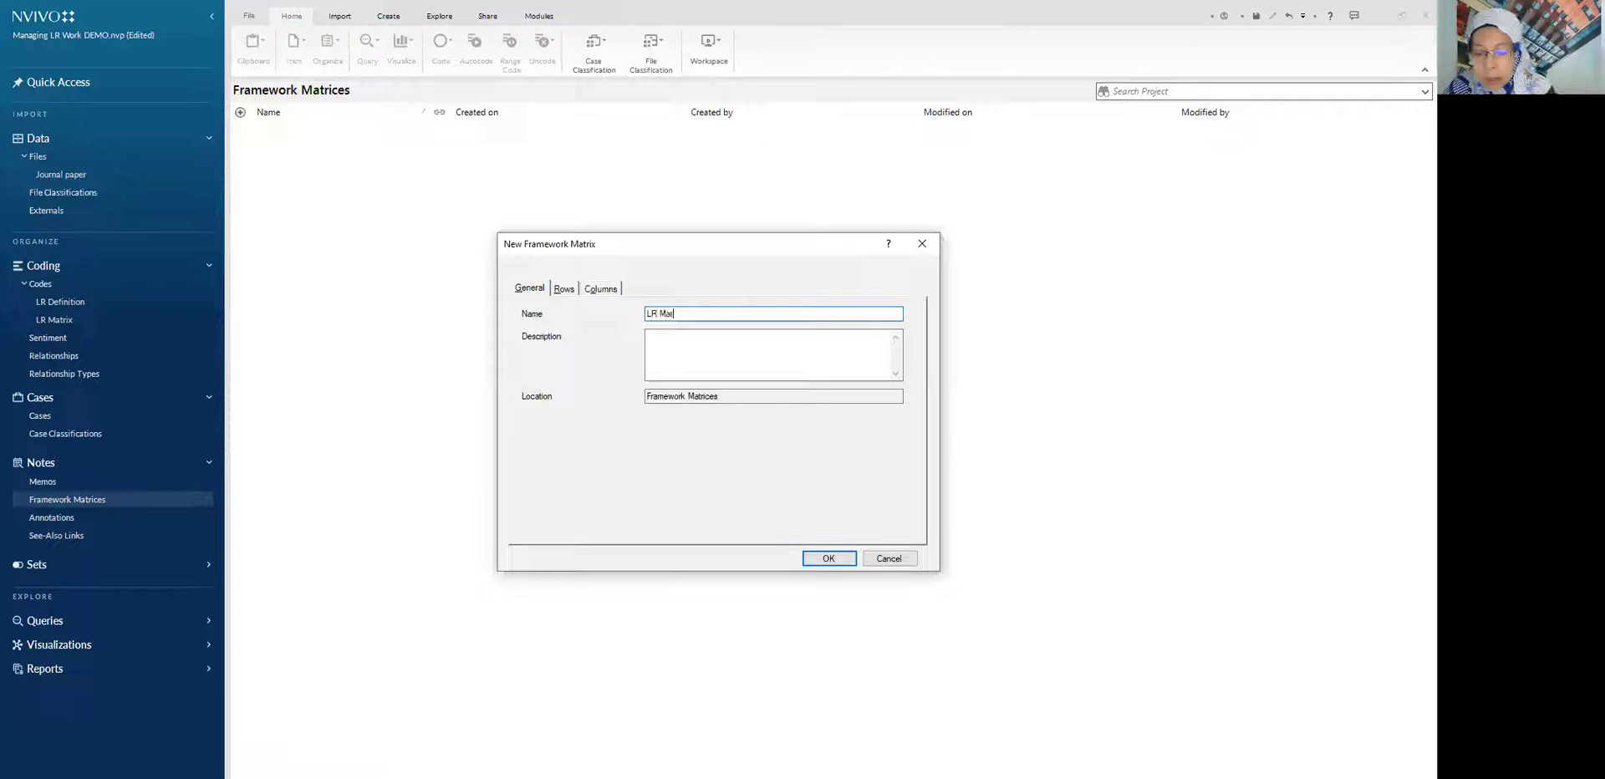
{"action": "type", "text": "trix Summary"}
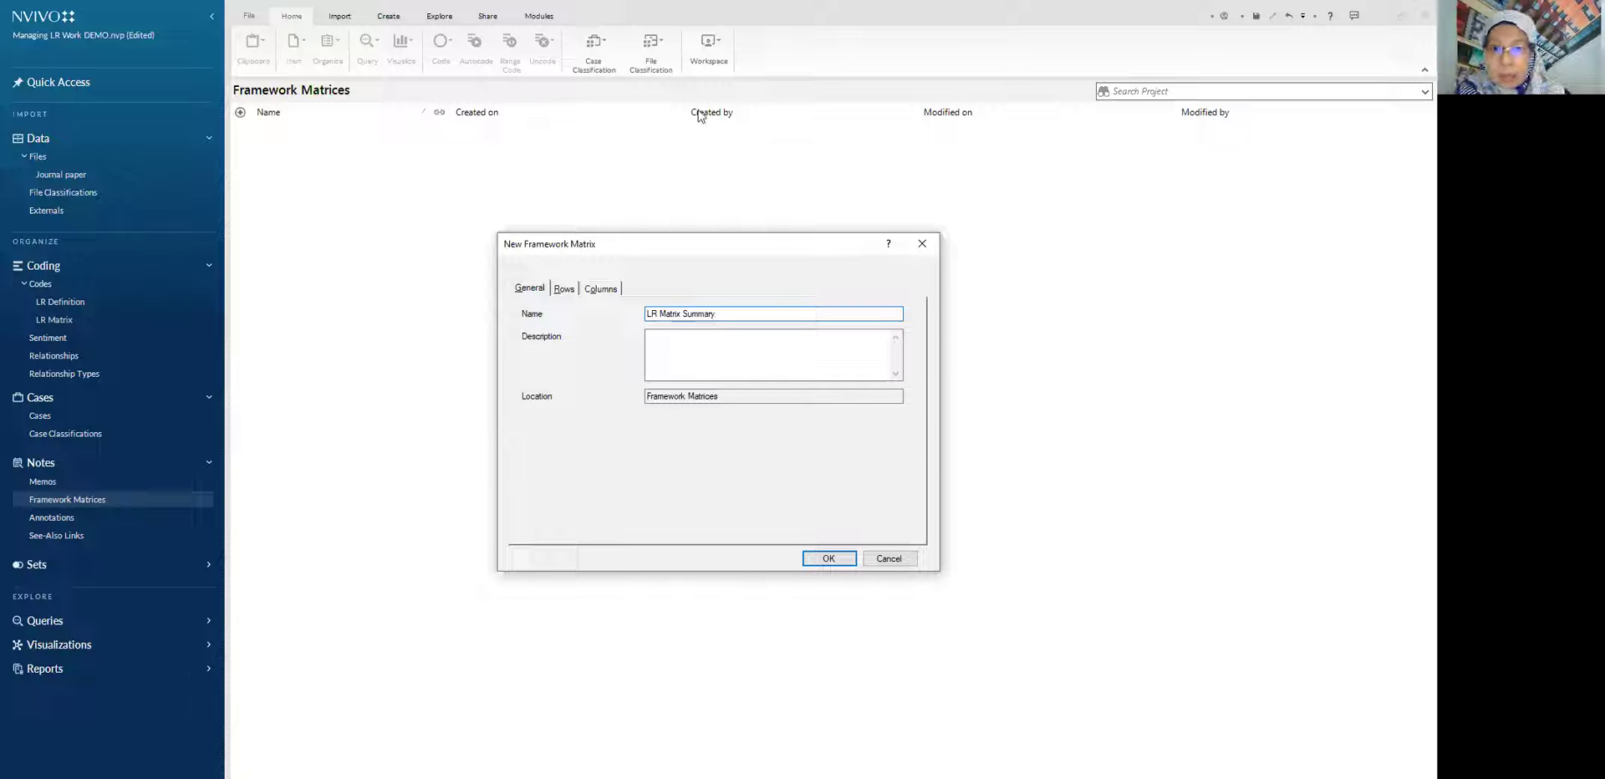
{"action": "left_click", "coordinate": [564, 289]}
{"action": "left_click", "coordinate": [544, 532]}
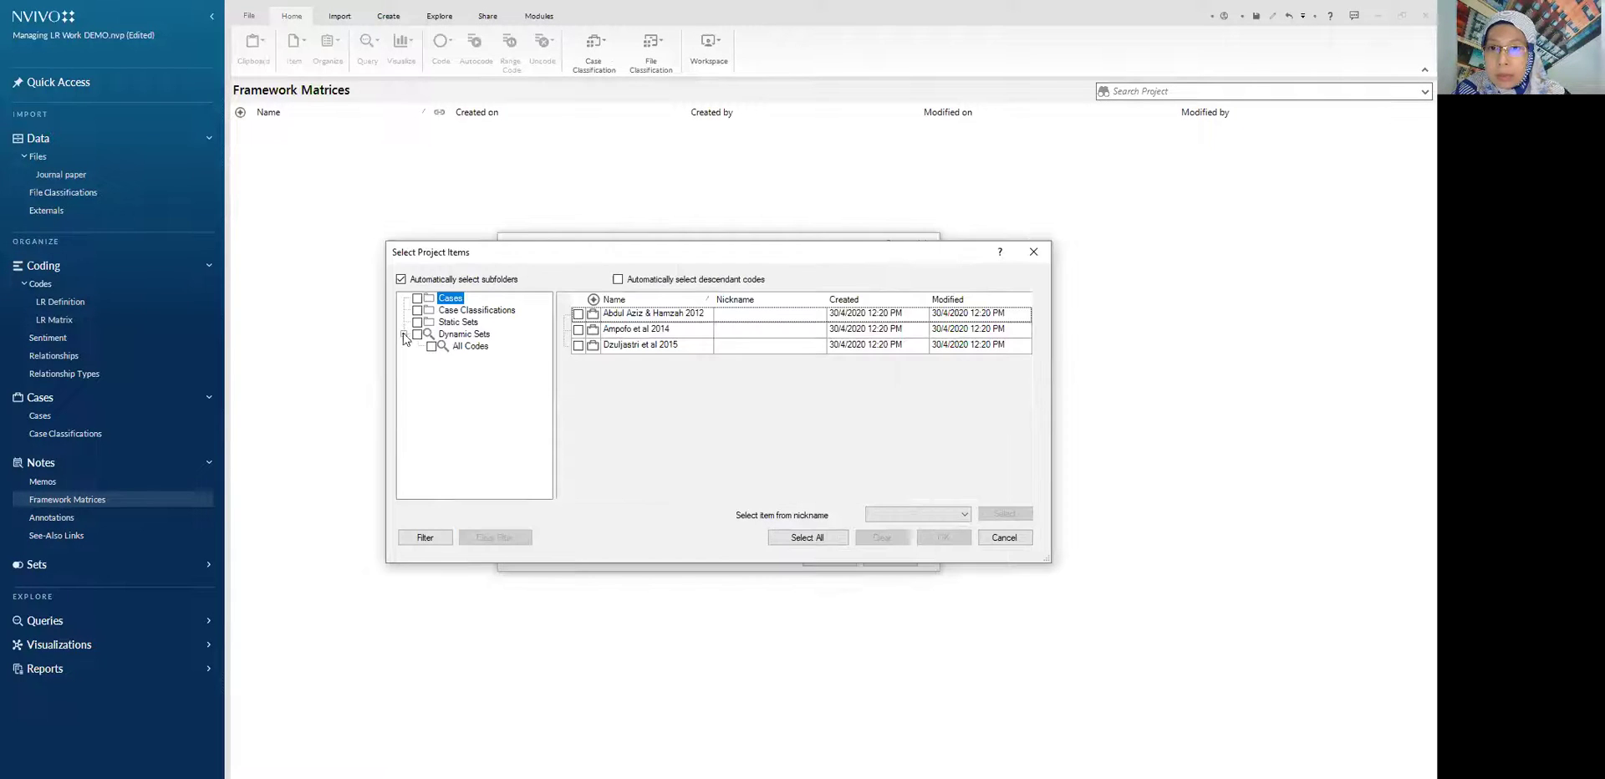
{"action": "left_click", "coordinate": [578, 314]}
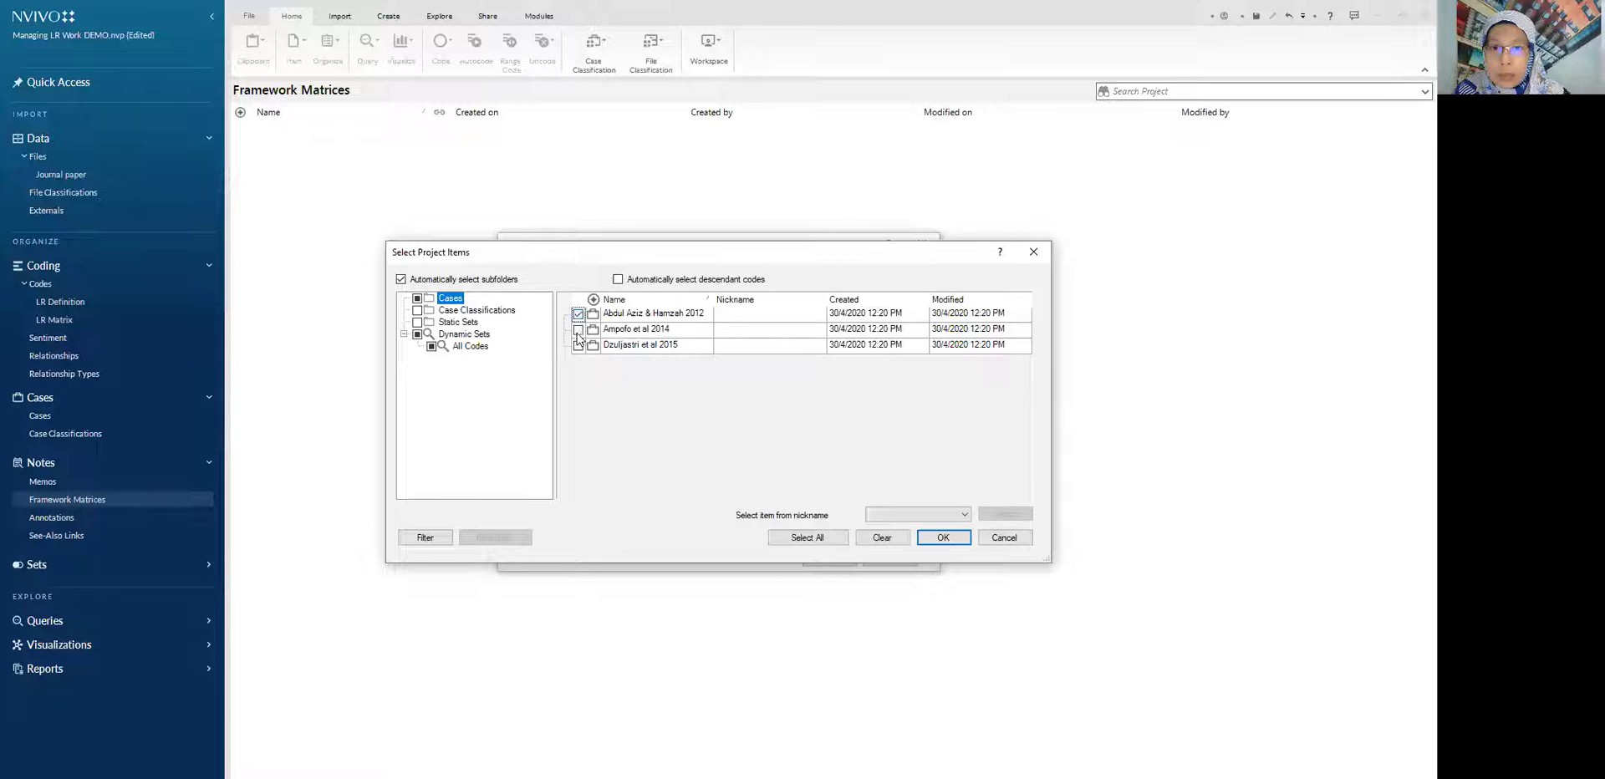
{"action": "left_click", "coordinate": [578, 329]}
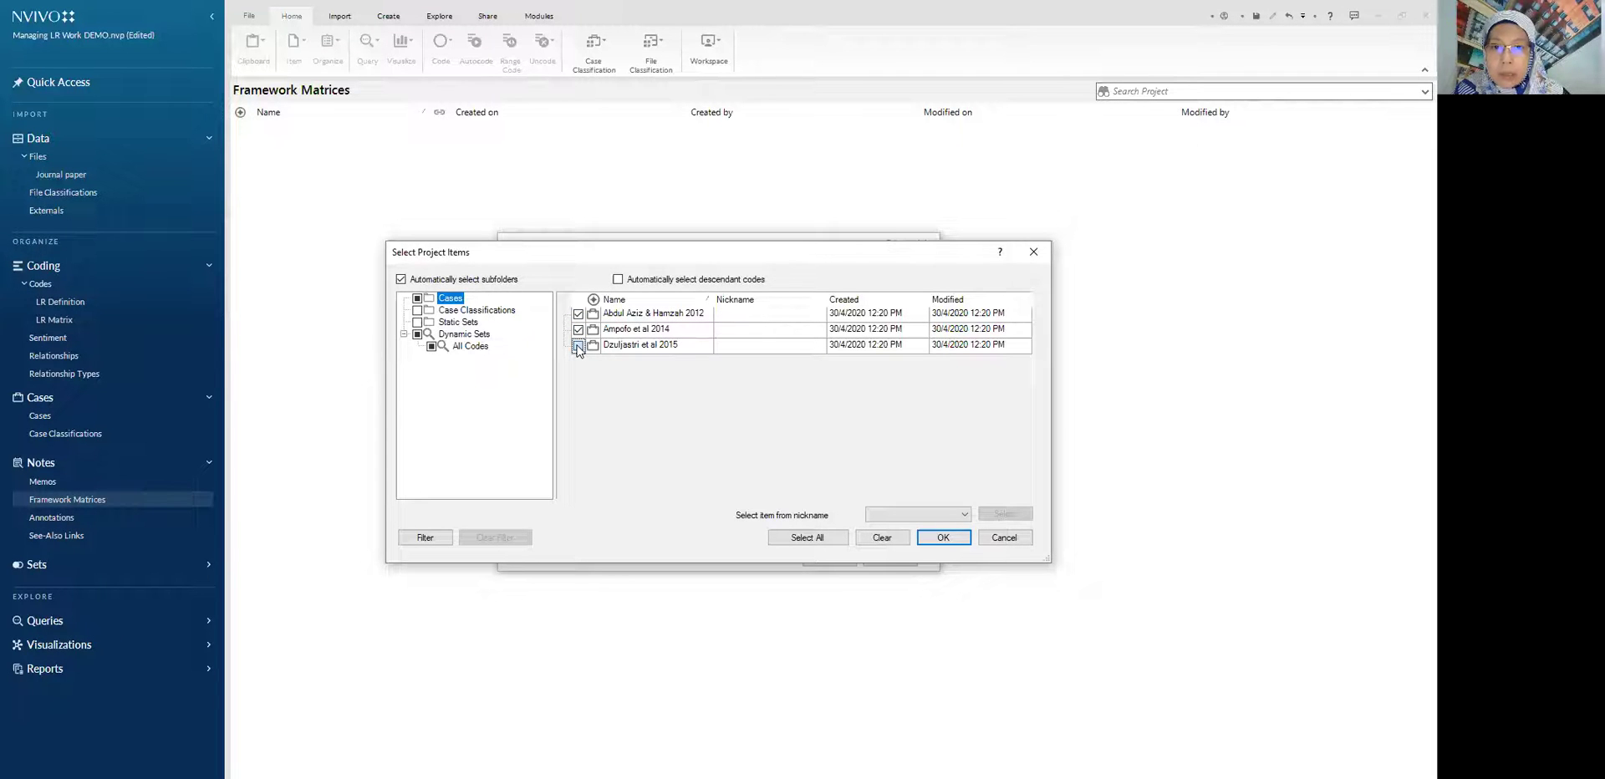
{"action": "left_click", "coordinate": [578, 345]}
{"action": "left_click", "coordinate": [943, 537]}
- Set the four LR Matrix codes as the matrix columns and create the matrix
{"action": "left_click", "coordinate": [600, 287]}
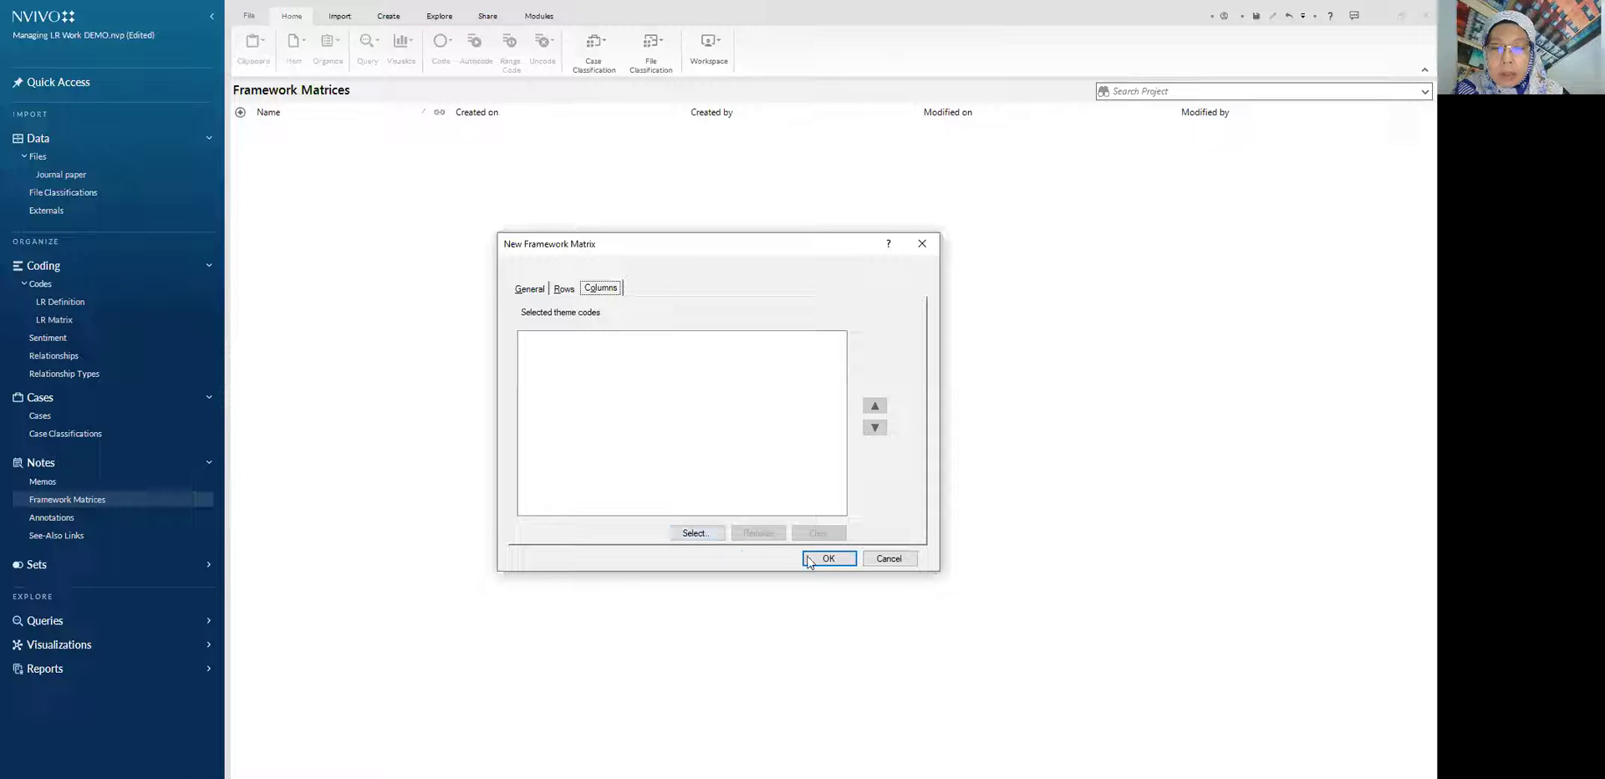
{"action": "left_click", "coordinate": [696, 533]}
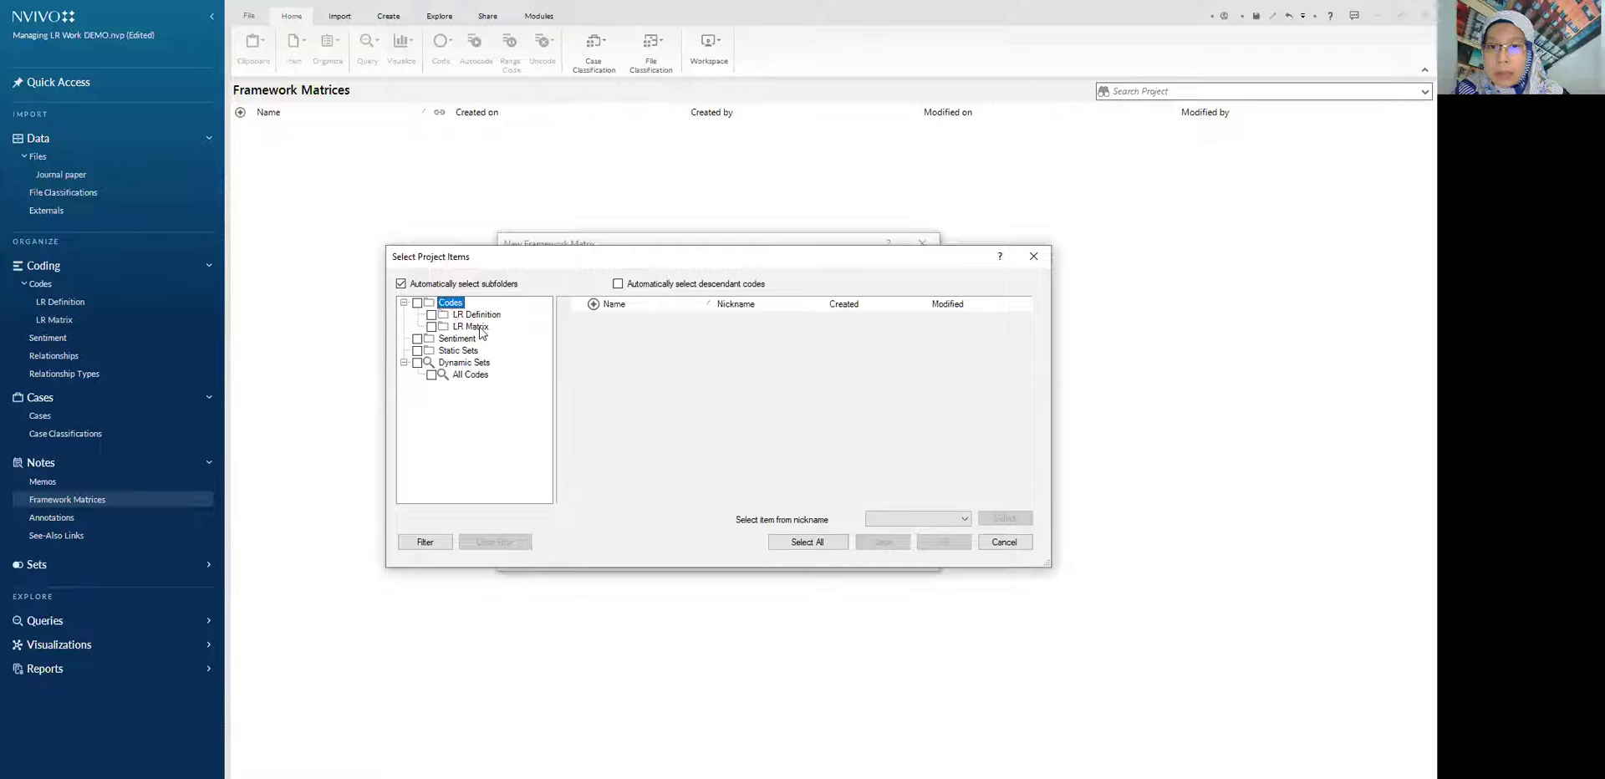
{"action": "left_click", "coordinate": [476, 327]}
{"action": "left_click", "coordinate": [577, 318]}
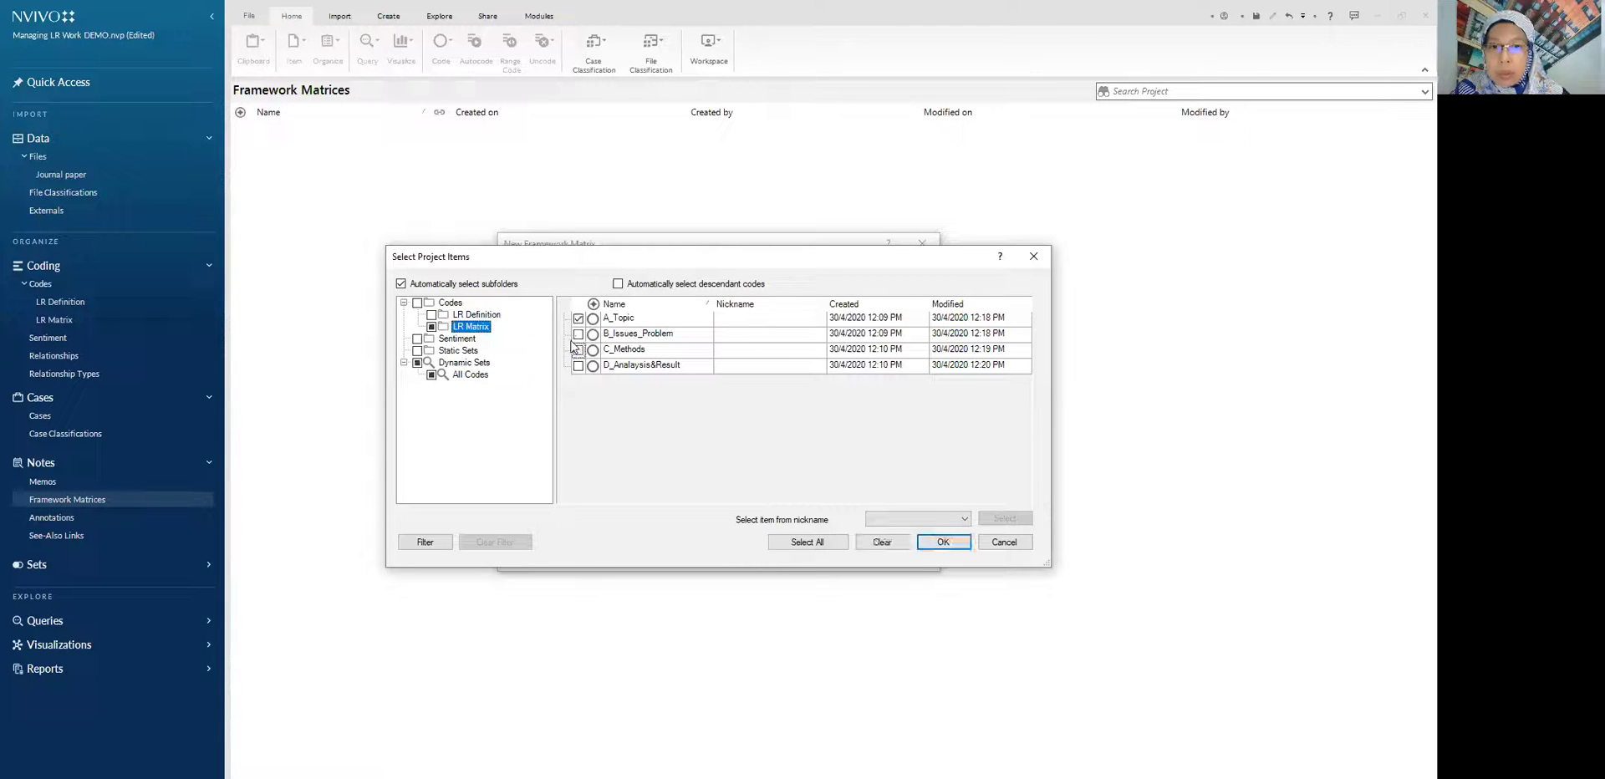
{"action": "left_click", "coordinate": [431, 326]}
{"action": "left_click", "coordinate": [432, 327]}
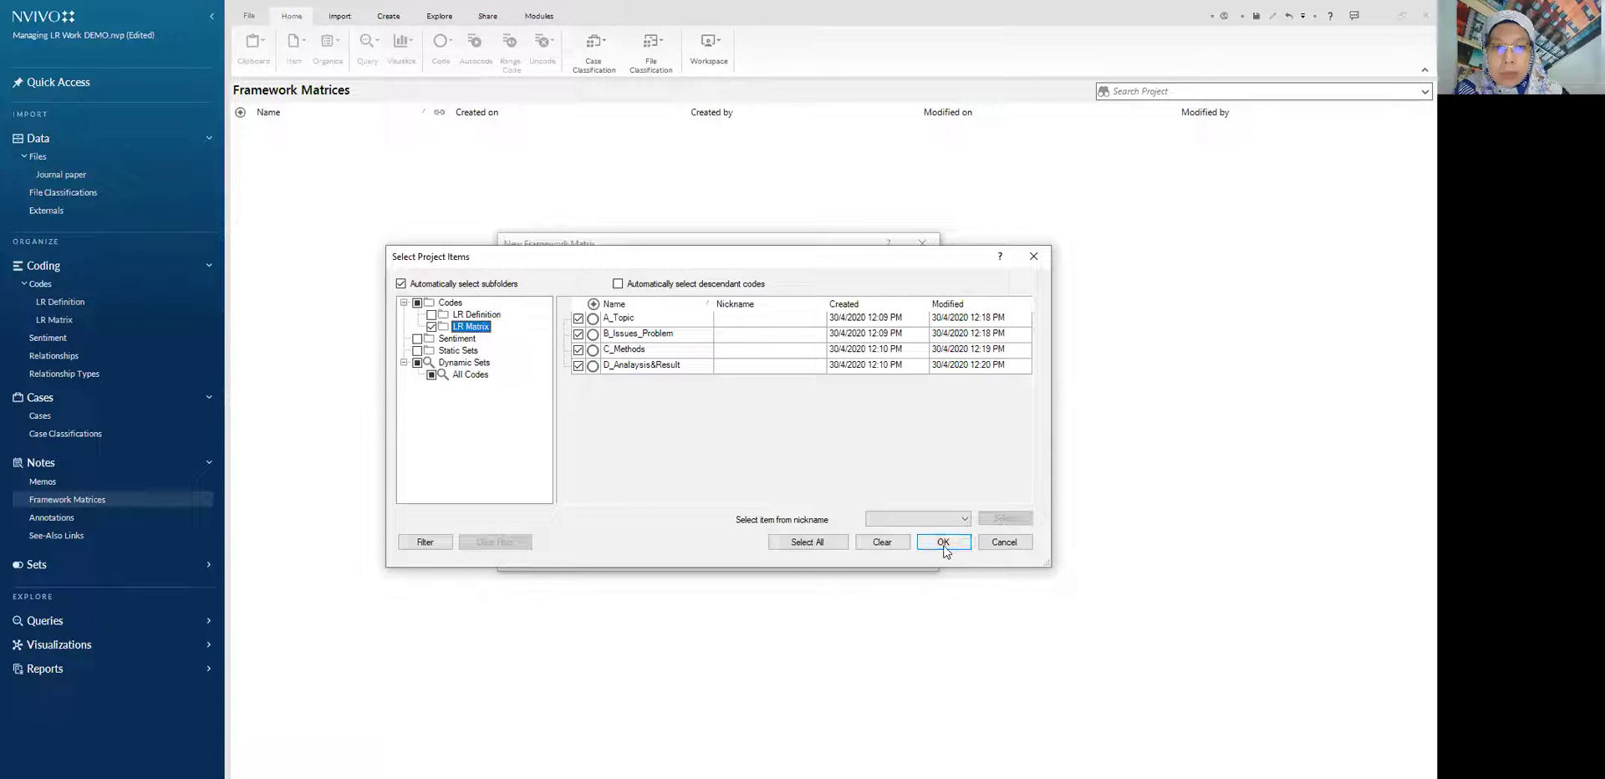
{"action": "key", "text": "Return"}
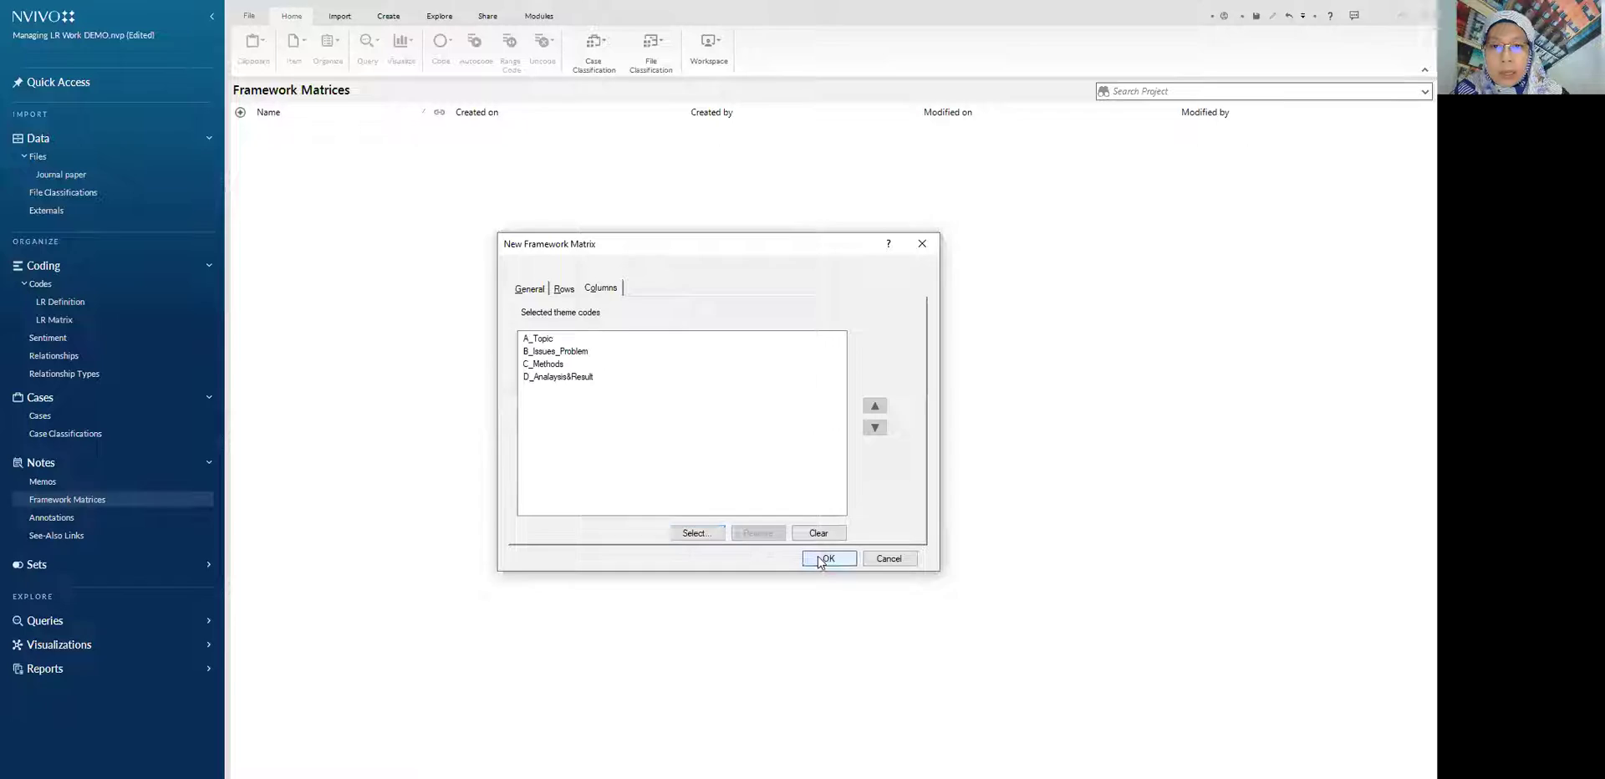
{"action": "left_click", "coordinate": [820, 559]}
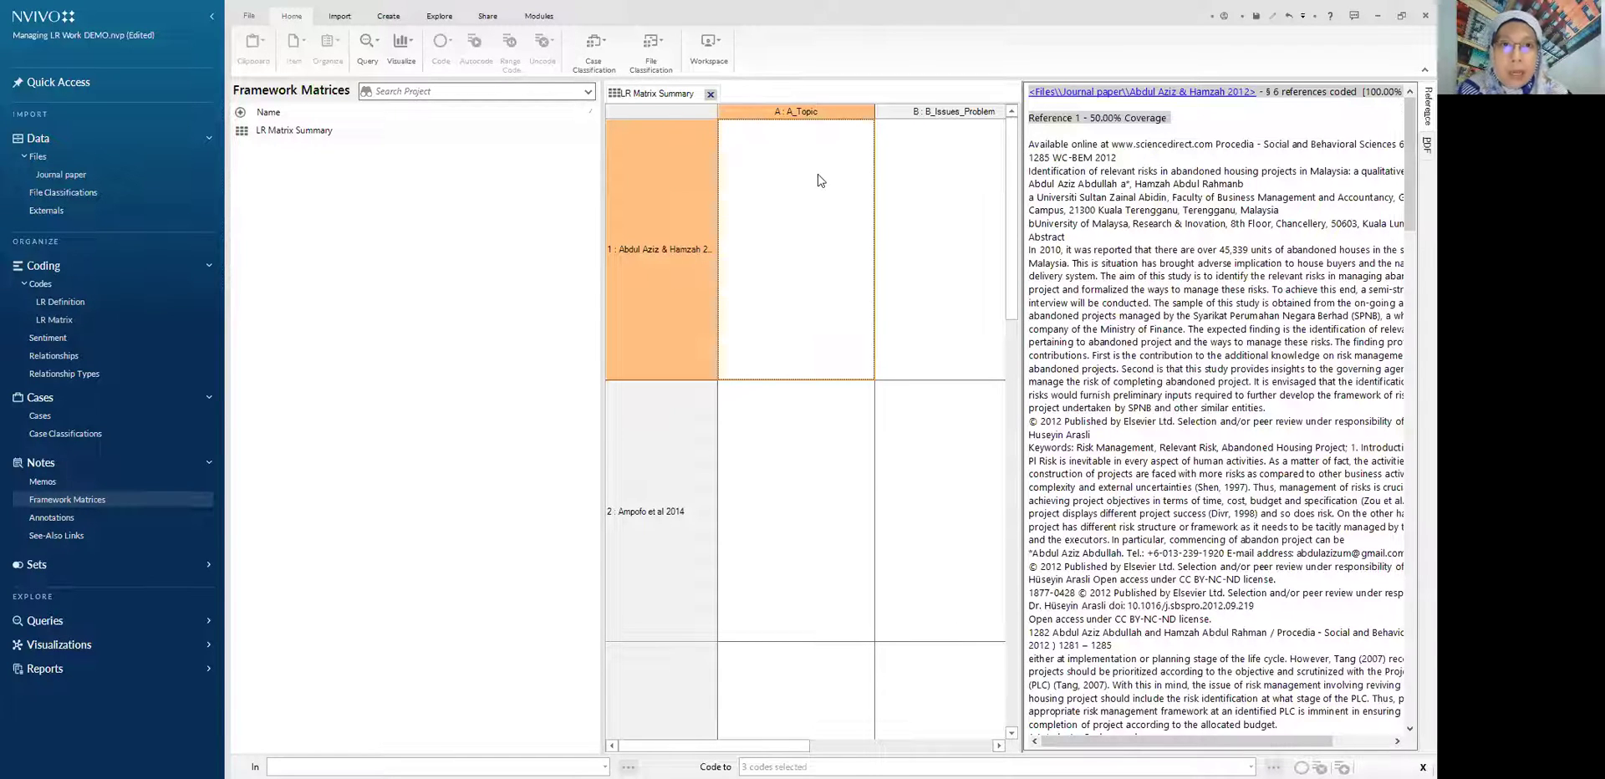
- Auto Summarize the LR Matrix Summary cells with each paper's coded passages, then save the project
{"action": "left_click", "coordinate": [775, 190]}
{"action": "left_click", "coordinate": [669, 52]}
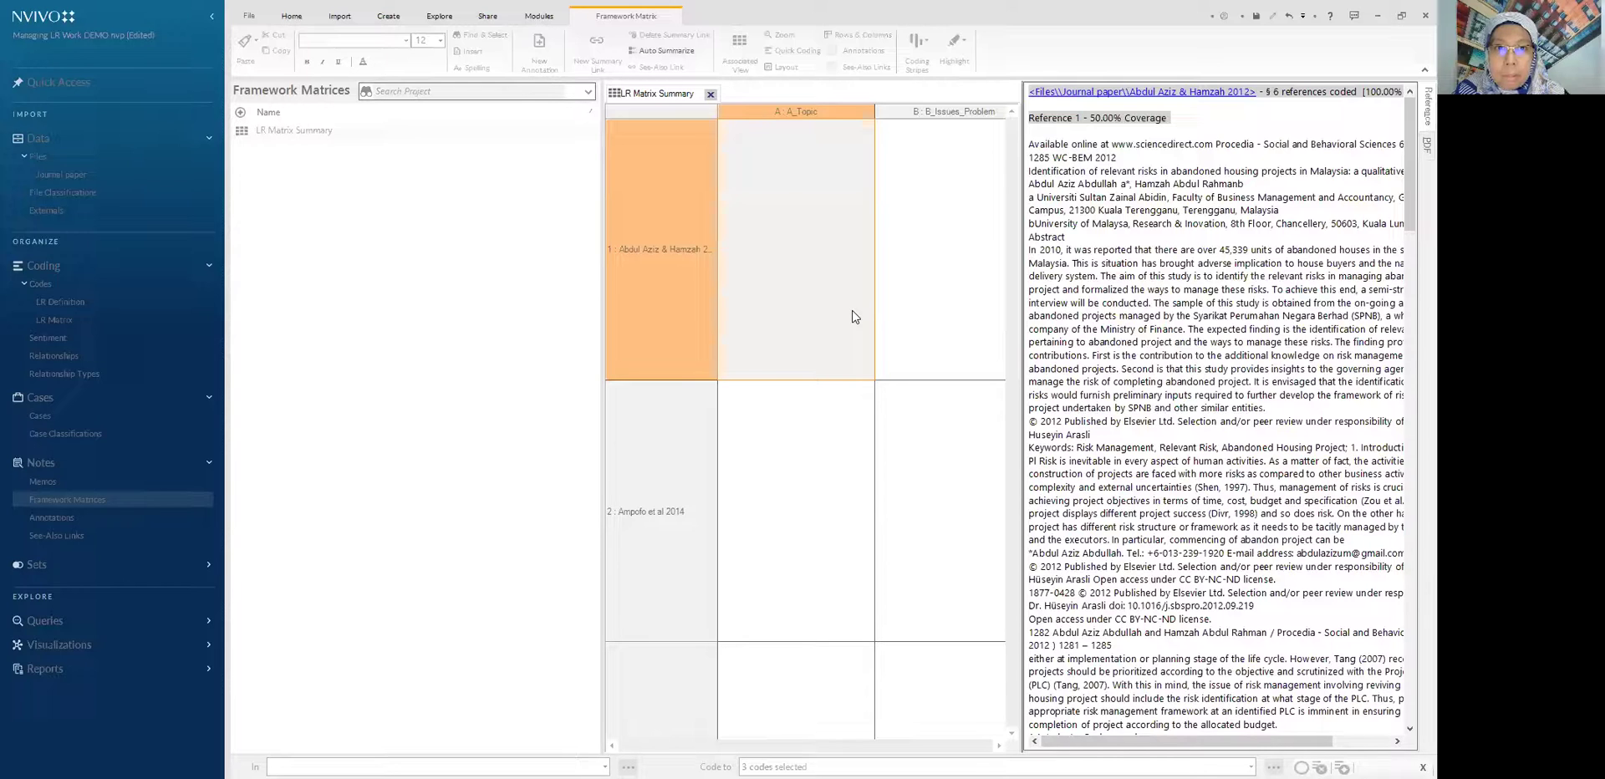
{"action": "left_click", "coordinate": [824, 464]}
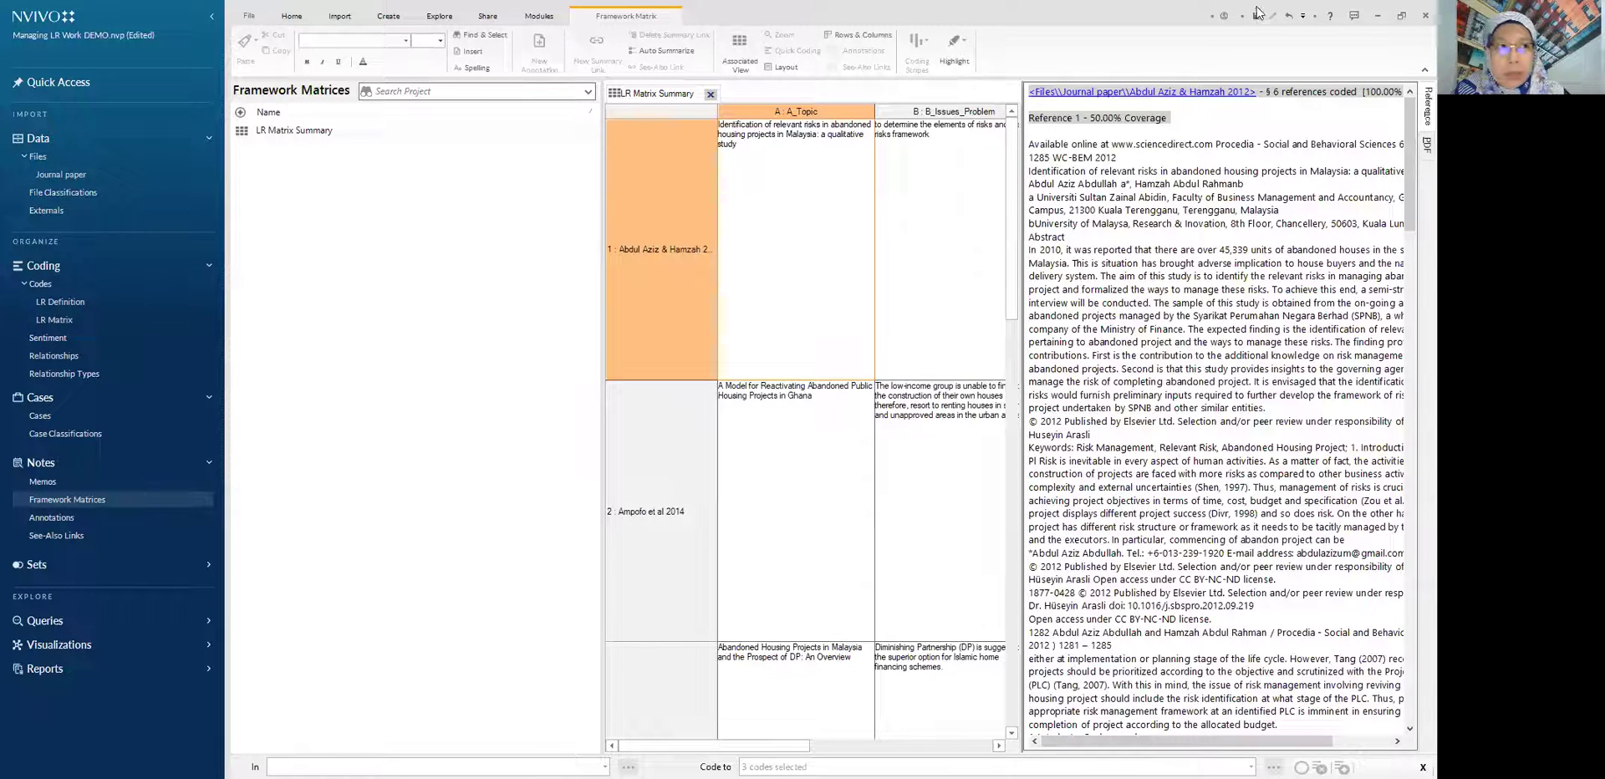
{"action": "left_click", "coordinate": [1255, 15]}
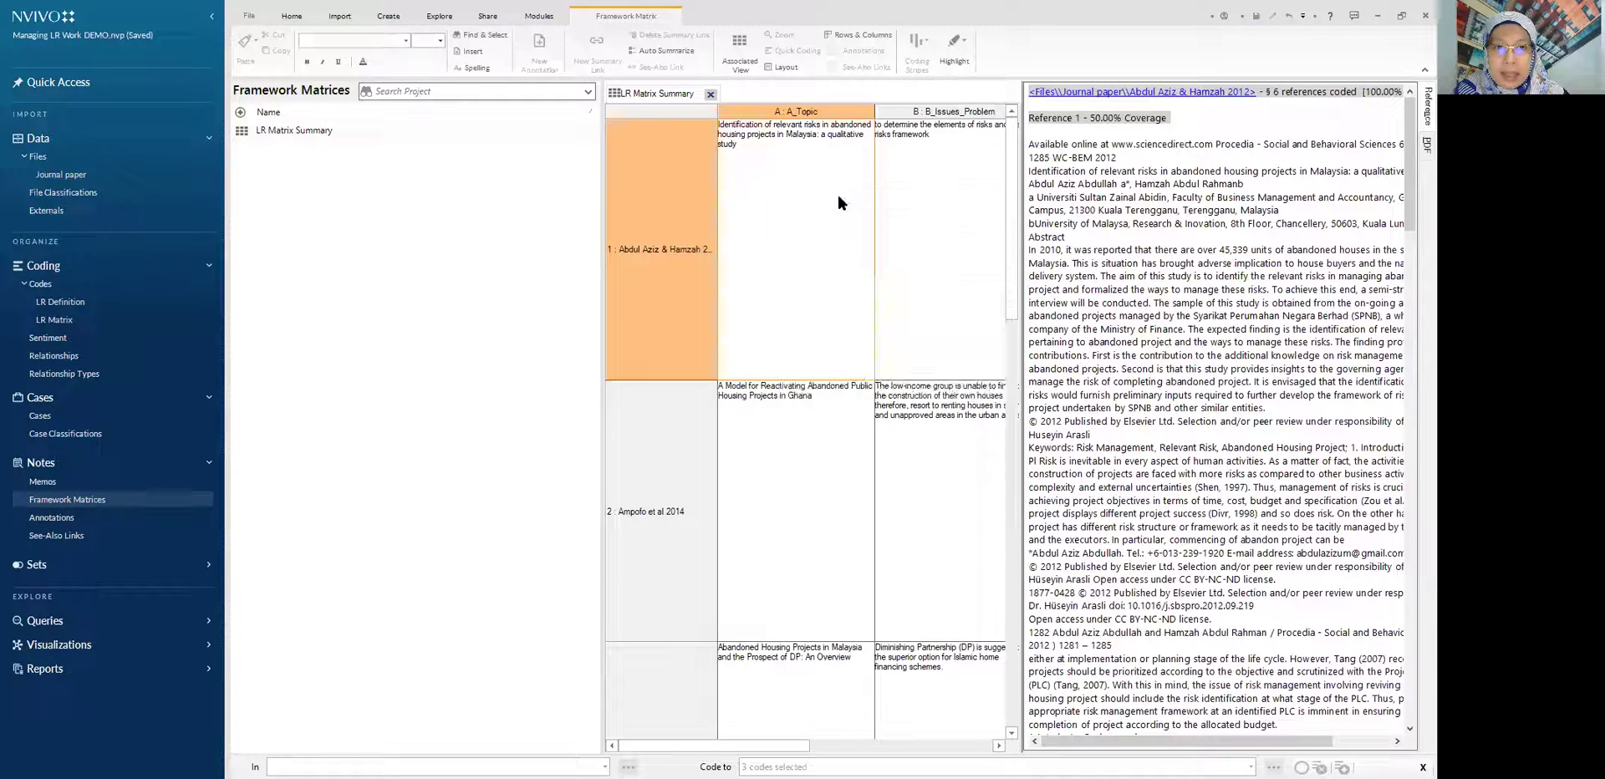
- Export the framework matrix to the Desktop as the Excel file 'LR Matrix Summary_DEMO'
{"action": "key", "text": "ctrl+shift+e"}
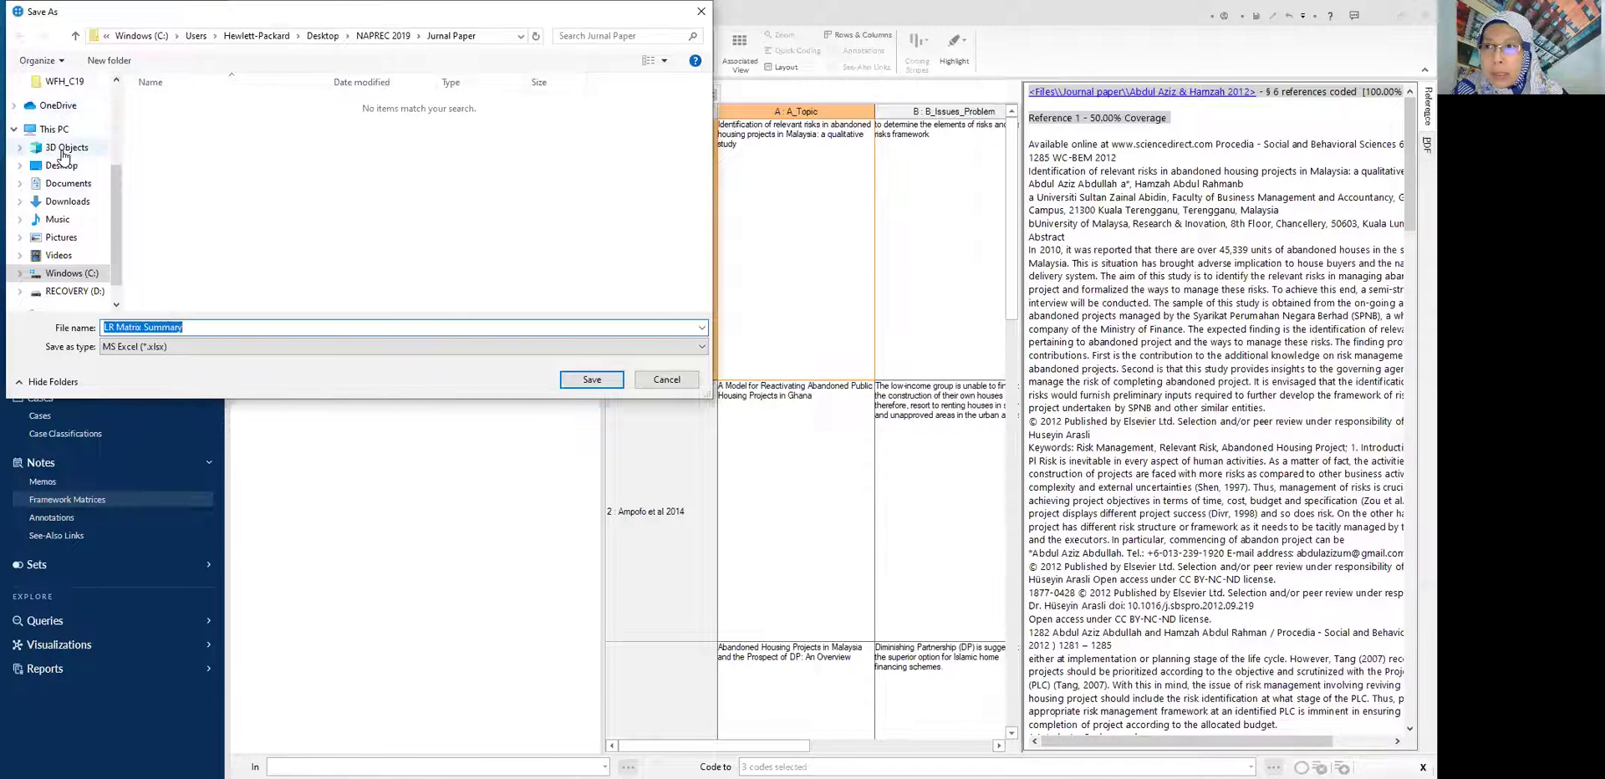
{"action": "left_click", "coordinate": [61, 168]}
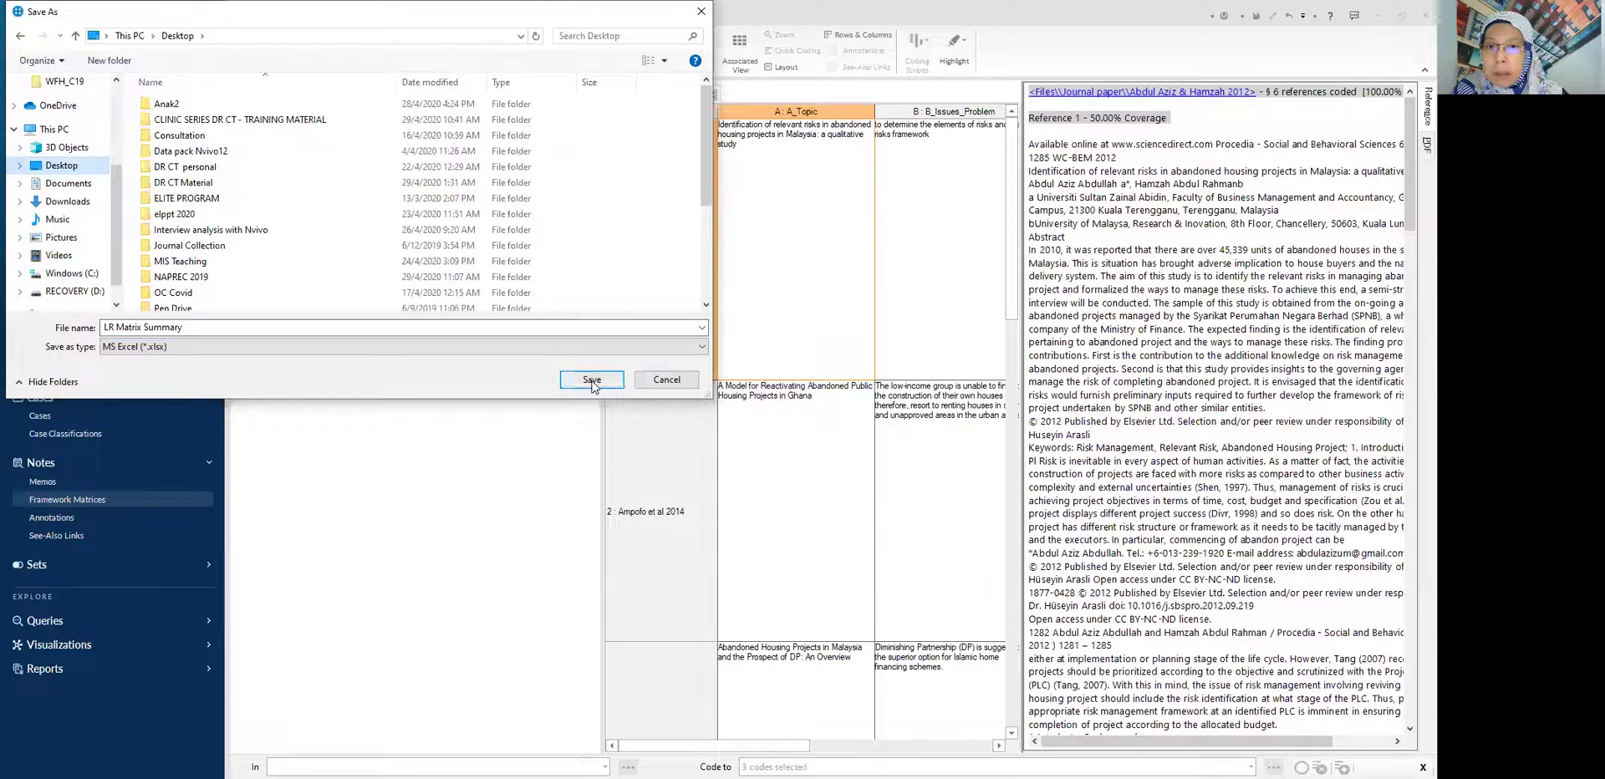
{"action": "left_click", "coordinate": [202, 327]}
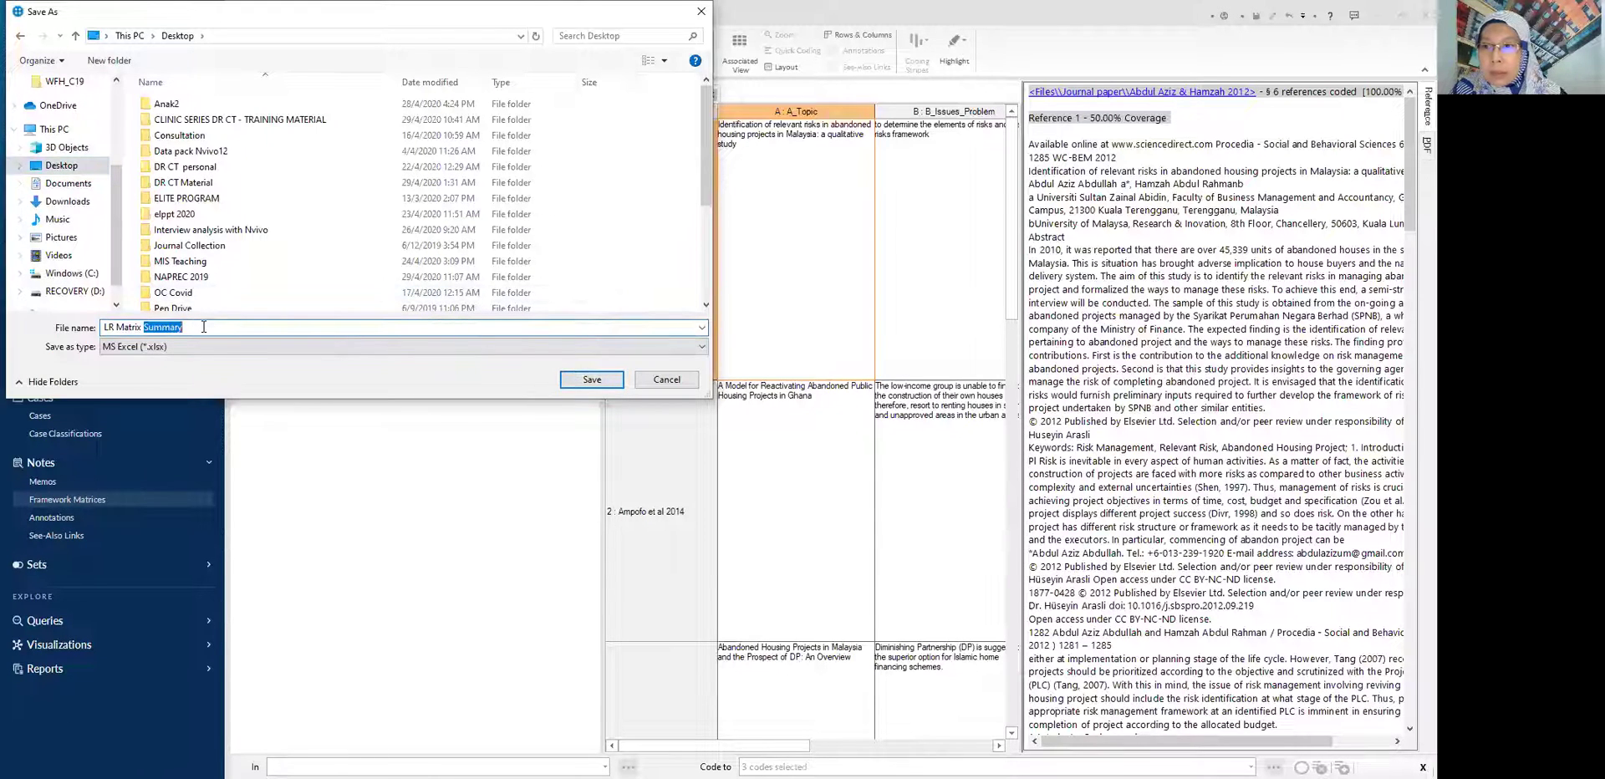
{"action": "type", "text": "_DEMO"}
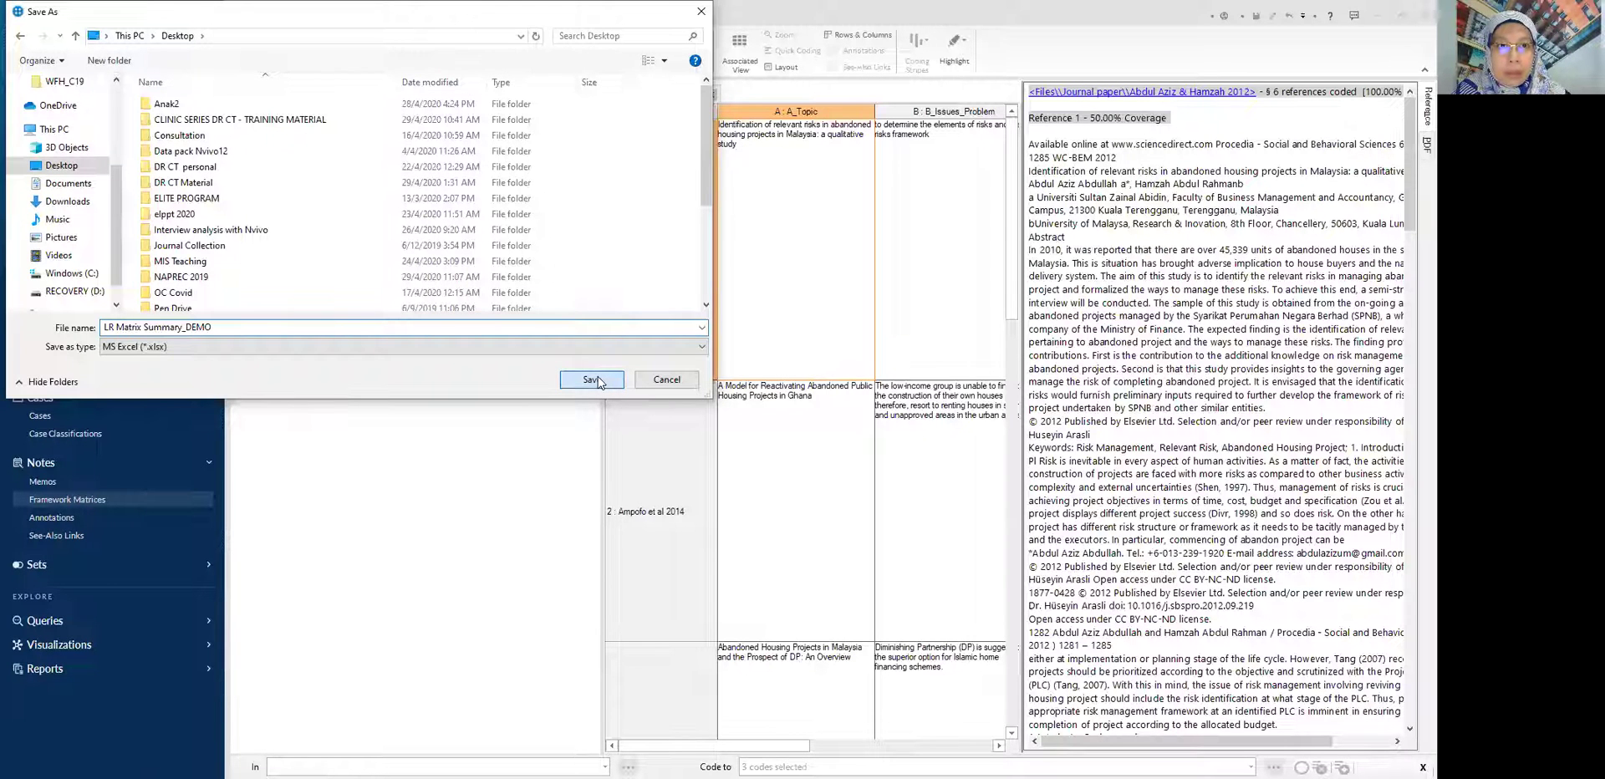
{"action": "left_click", "coordinate": [593, 379]}
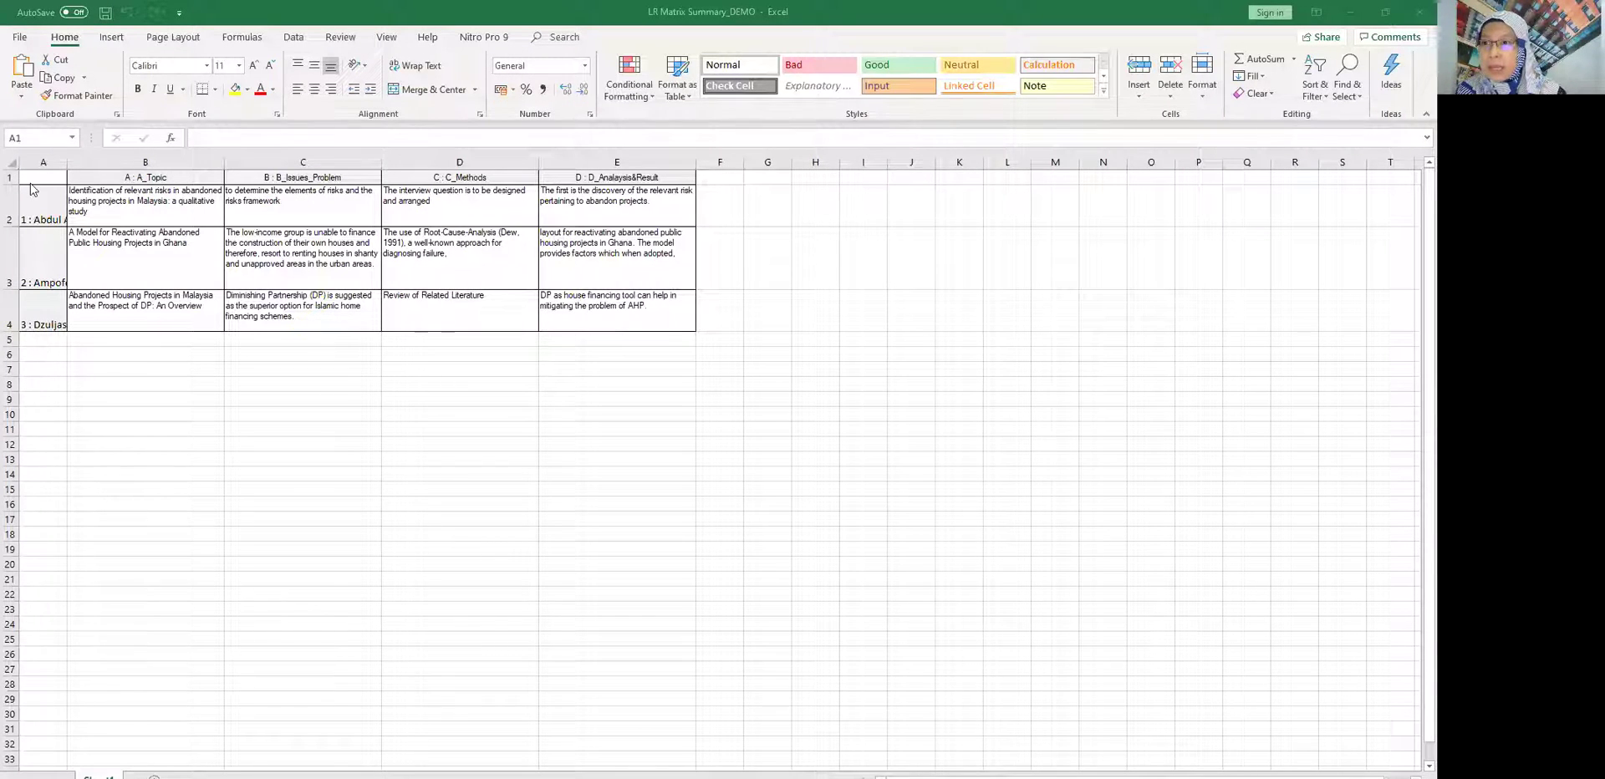
- Widen column A in LR Matrix Summary_DEMO so the three paper case names are readable
{"action": "left_click", "coordinate": [55, 178]}
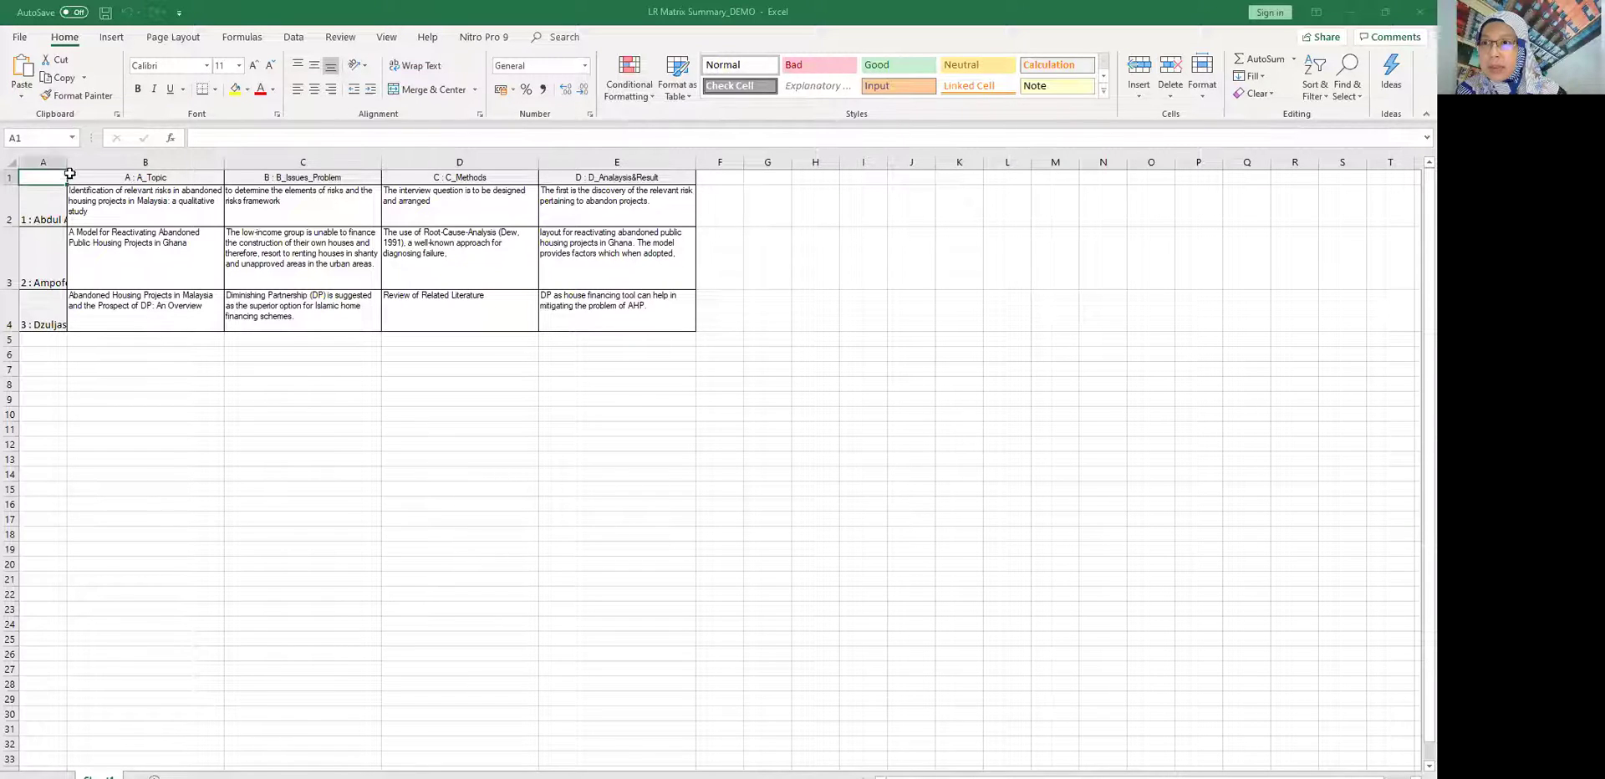
{"action": "left_click_drag", "start_coordinate": [114, 160], "coordinate": [142, 161]}
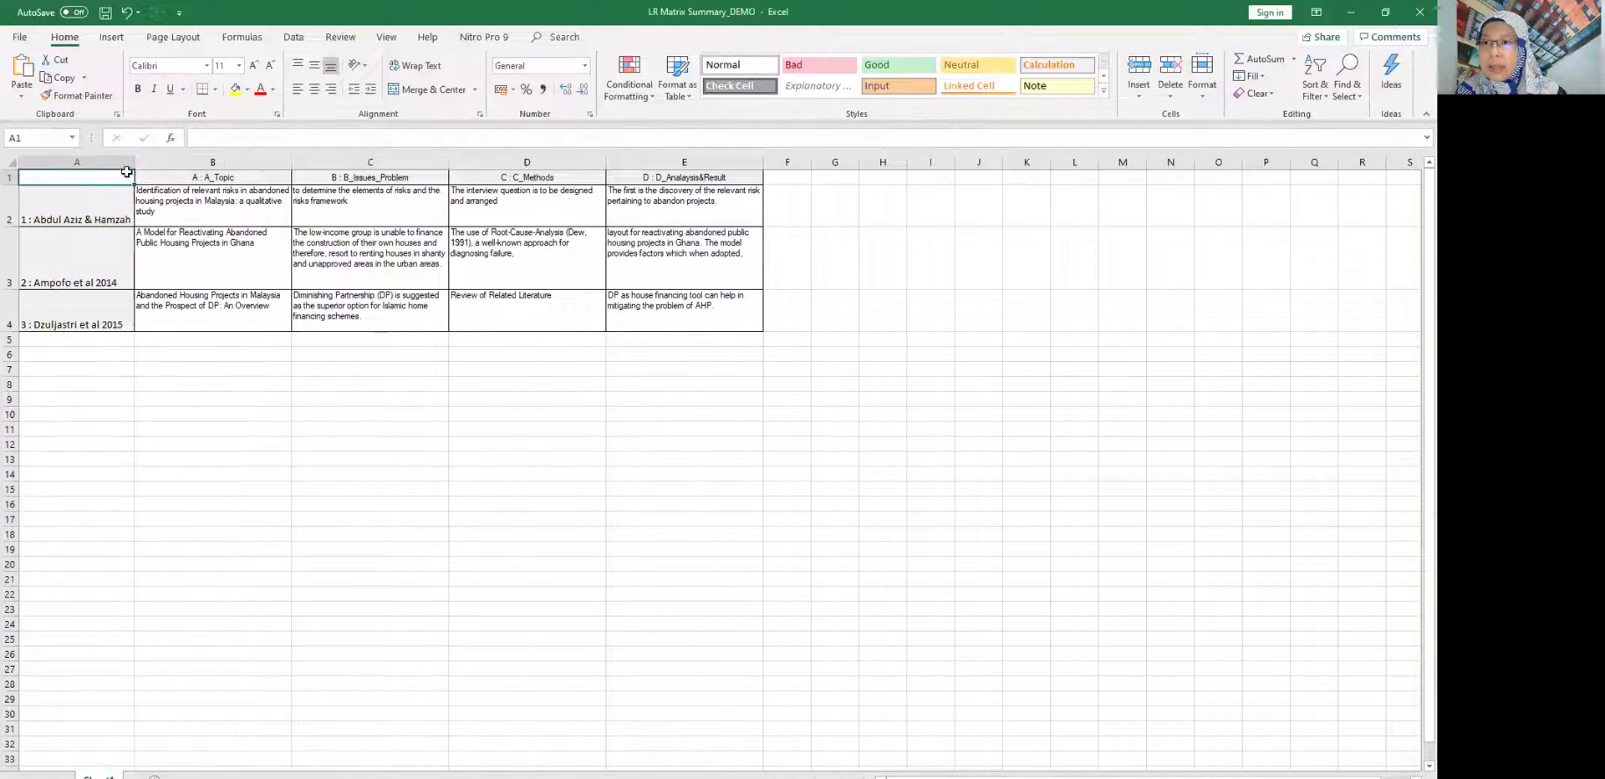
{"action": "left_click", "coordinate": [65, 203]}
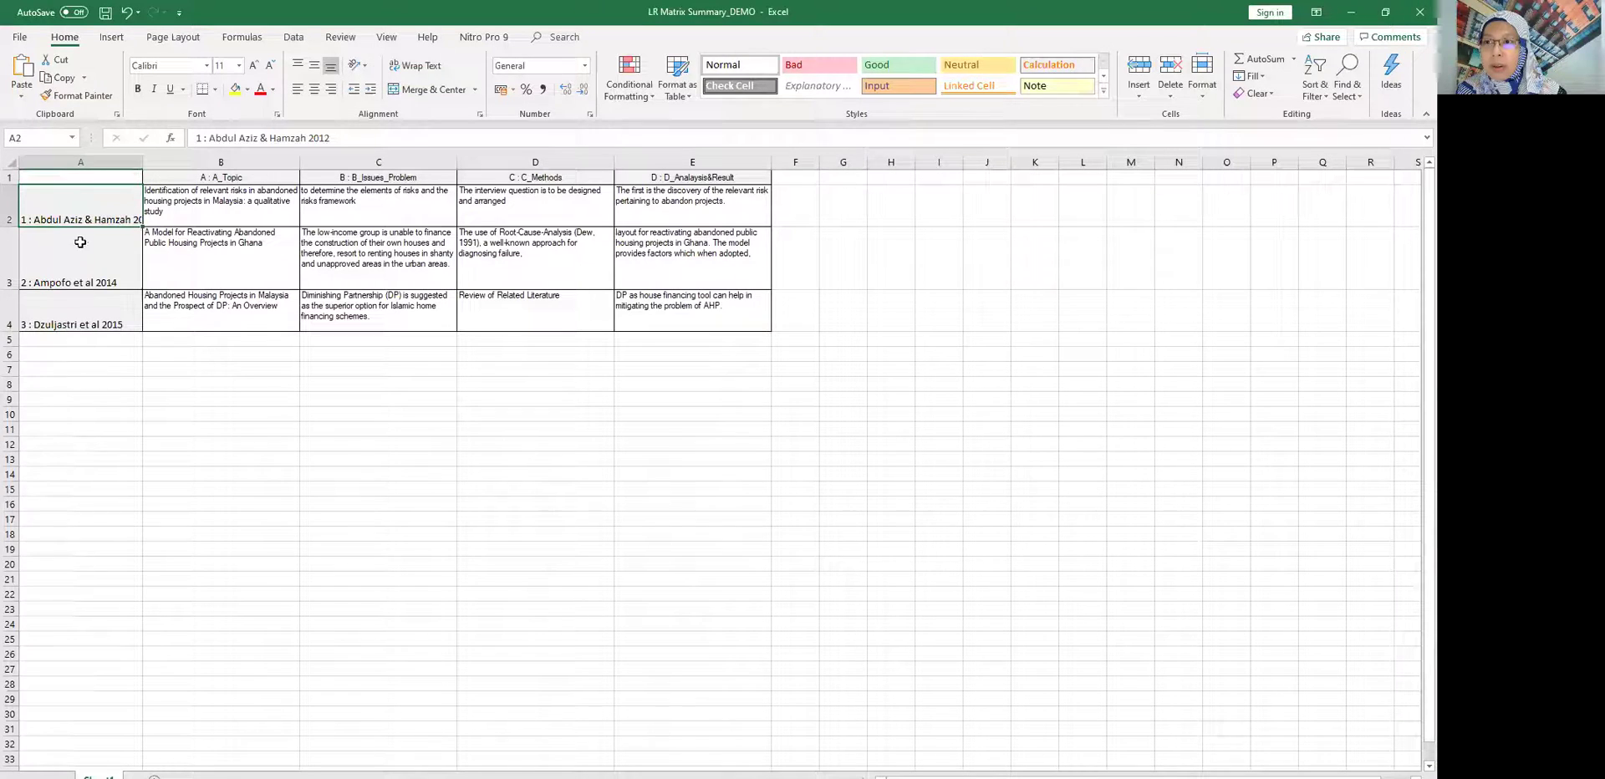
{"action": "left_click", "coordinate": [430, 381]}
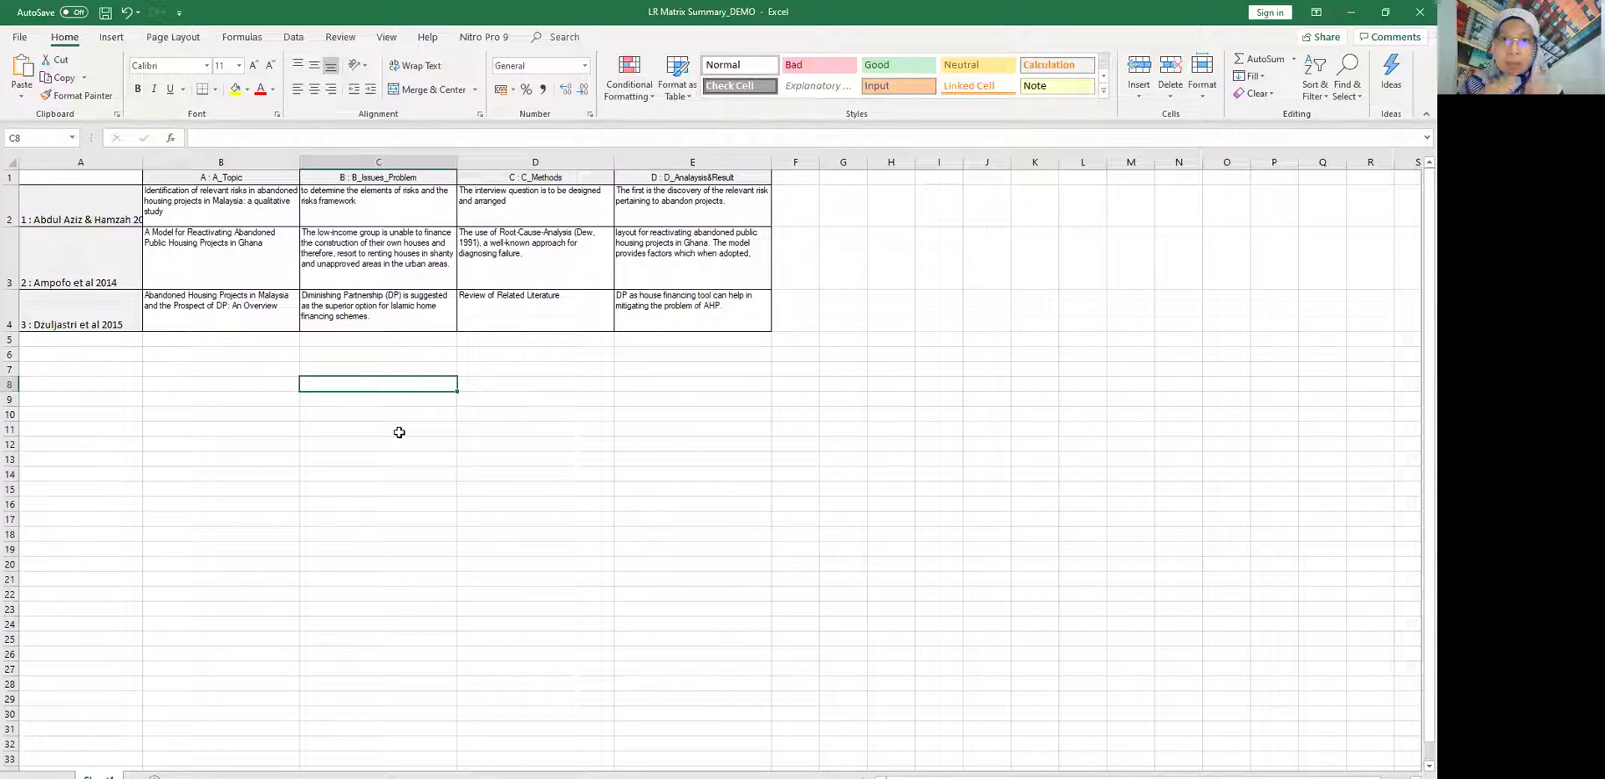